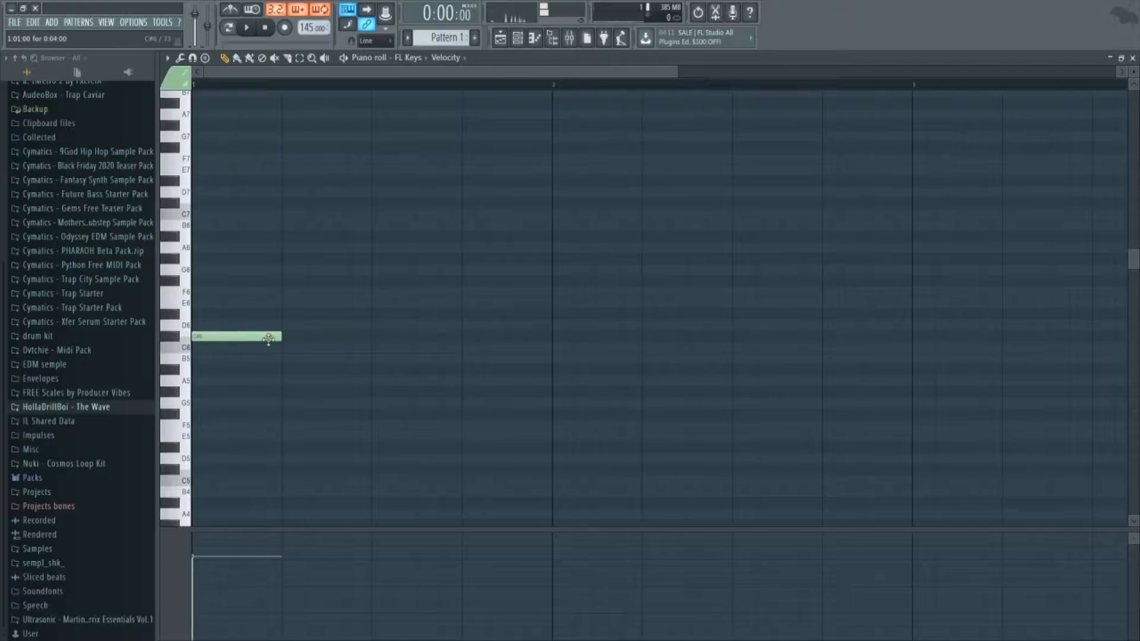
Draw C#6 for three beats, D#6 for one beat and F6 for three beats, and play them in pattern mode.
drag(303, 338, 462, 336)
click(469, 314)
drag(732, 315, 552, 314)
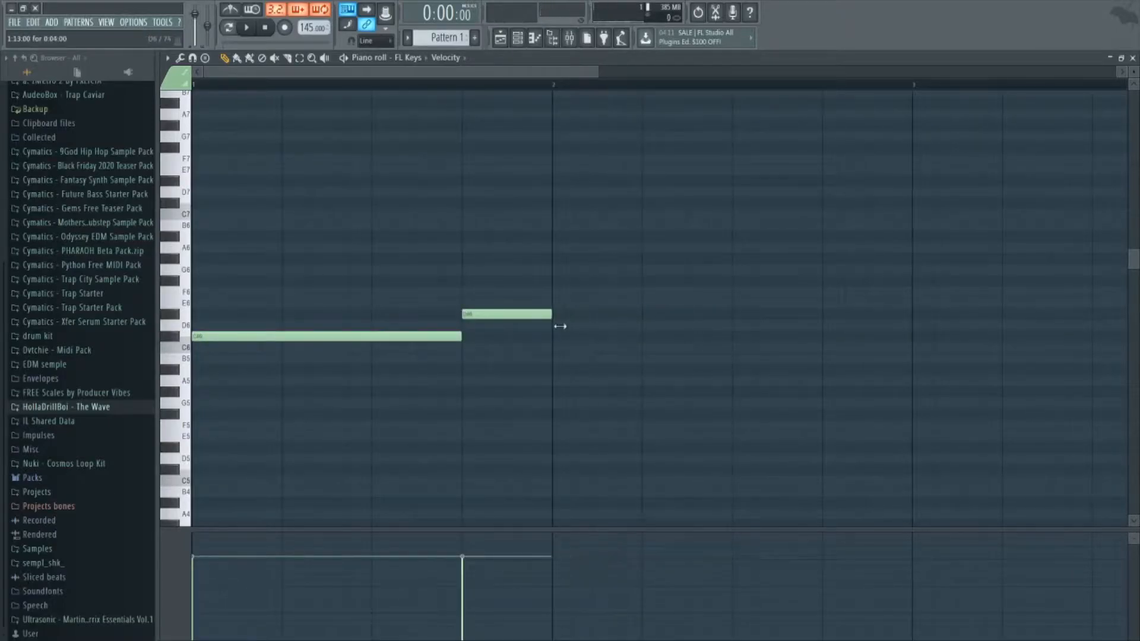
click(559, 291)
drag(631, 288, 820, 295)
click(229, 27)
key(space)
scroll(590, 458, down, 4)
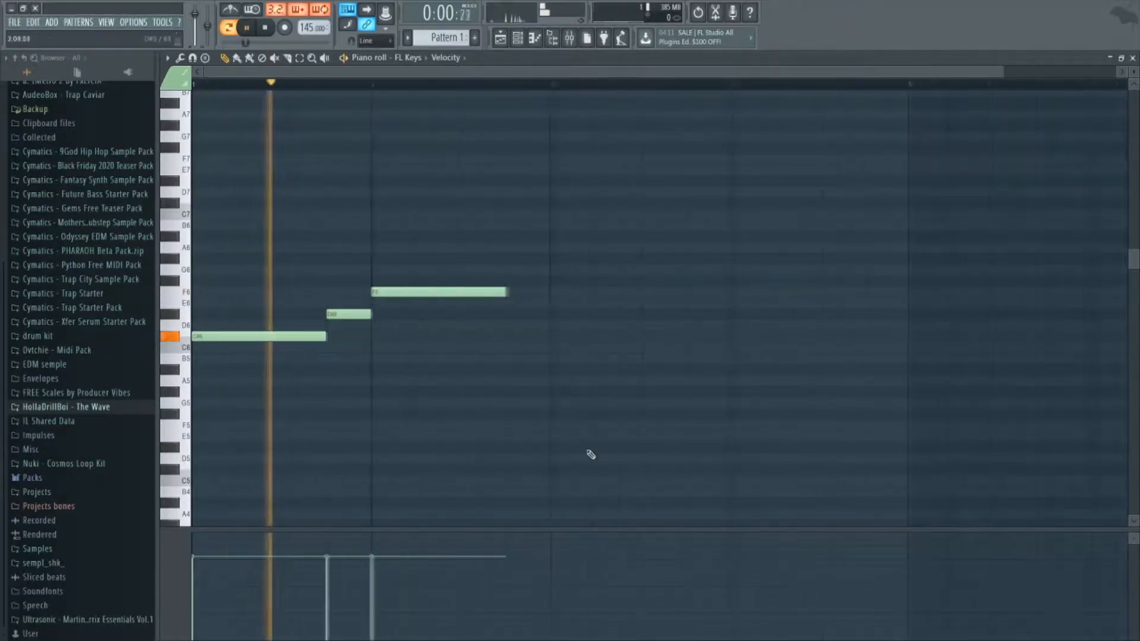
key(space)
key(space)
Continue the melody with a one-beat G6, three-beat G#6, one-beat A#6 and a D#6 filling bar 4.
right_click(478, 260)
click(478, 260)
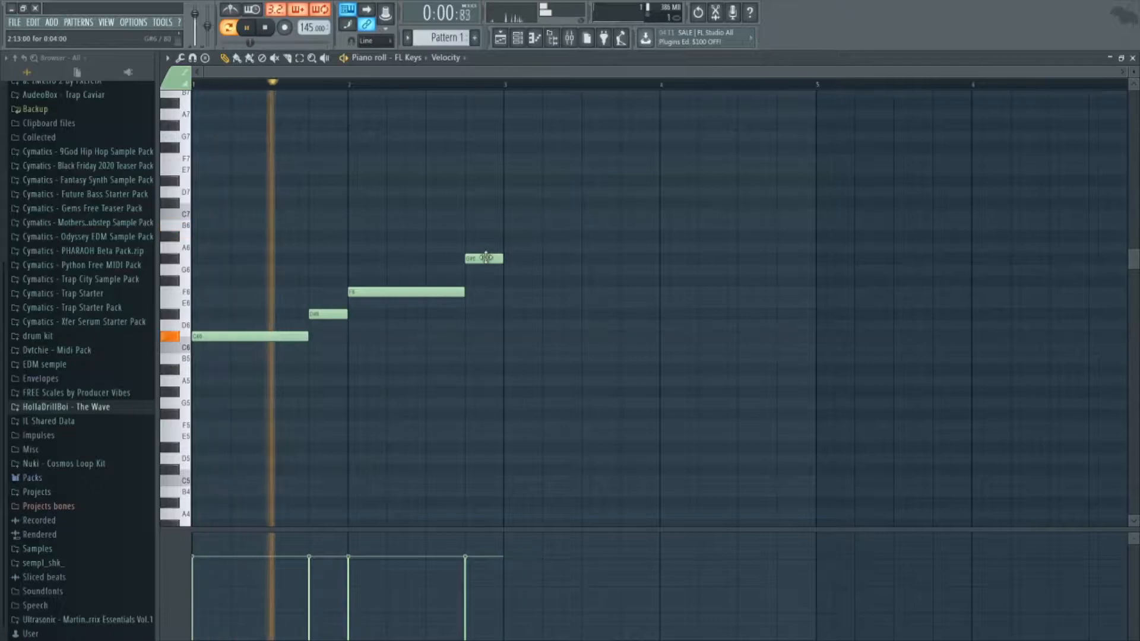
drag(486, 257, 485, 269)
click(505, 259)
key(space)
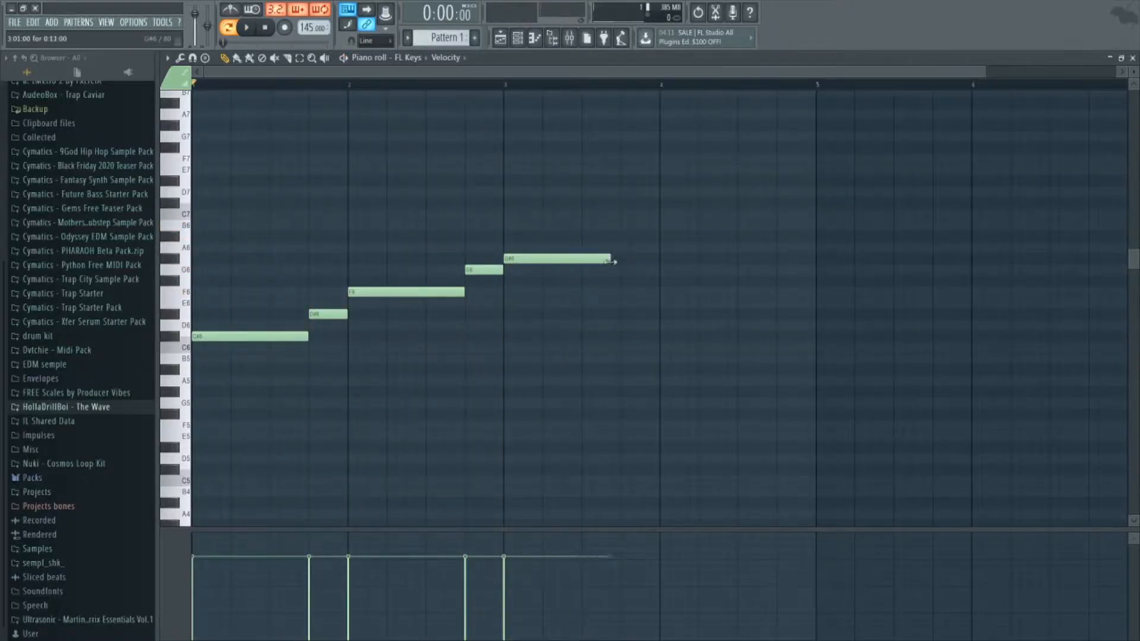
click(664, 315)
Duplicate the whole melody, place the copy one octave lower at the same time position, and play it.
drag(861, 197, 195, 437)
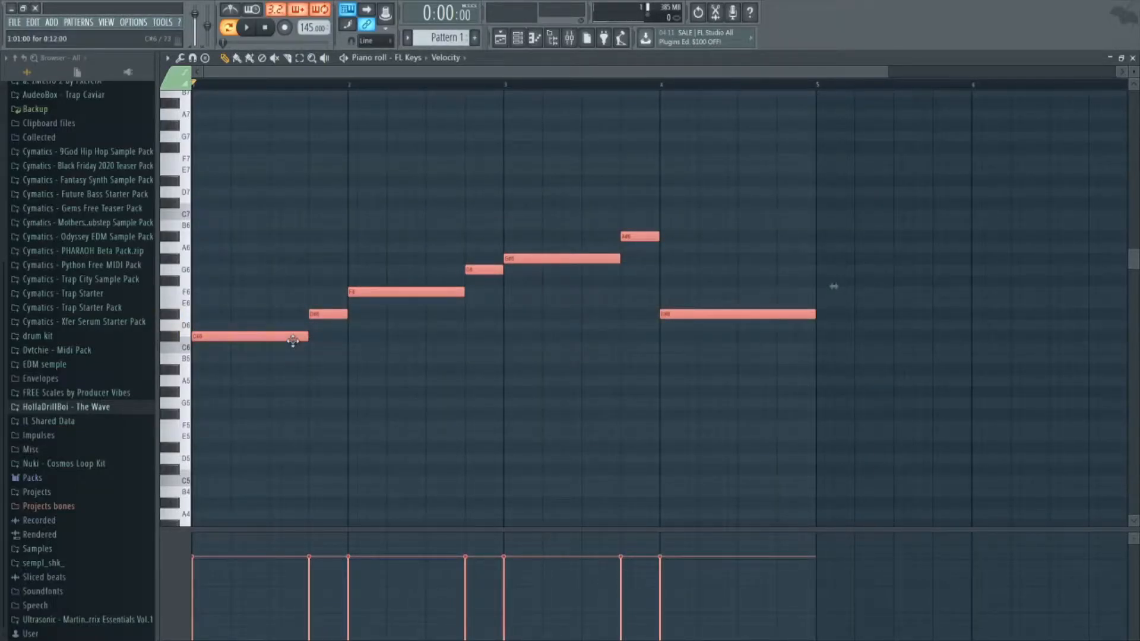
drag(292, 340, 302, 341)
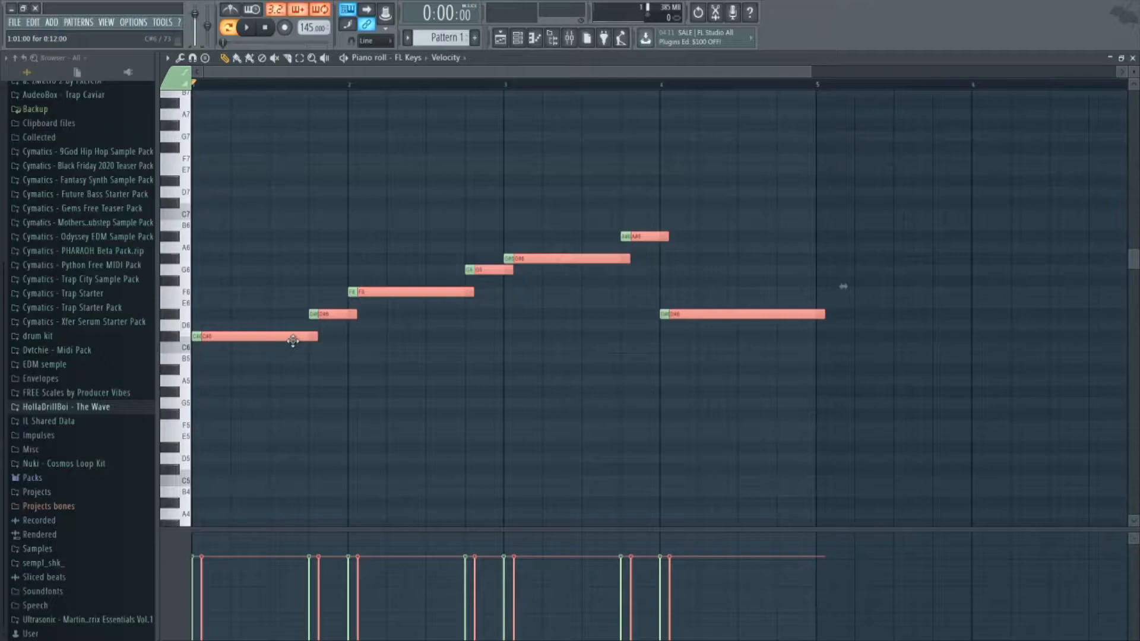
key(shift+Left)
key(ctrl+Down)
key(space)
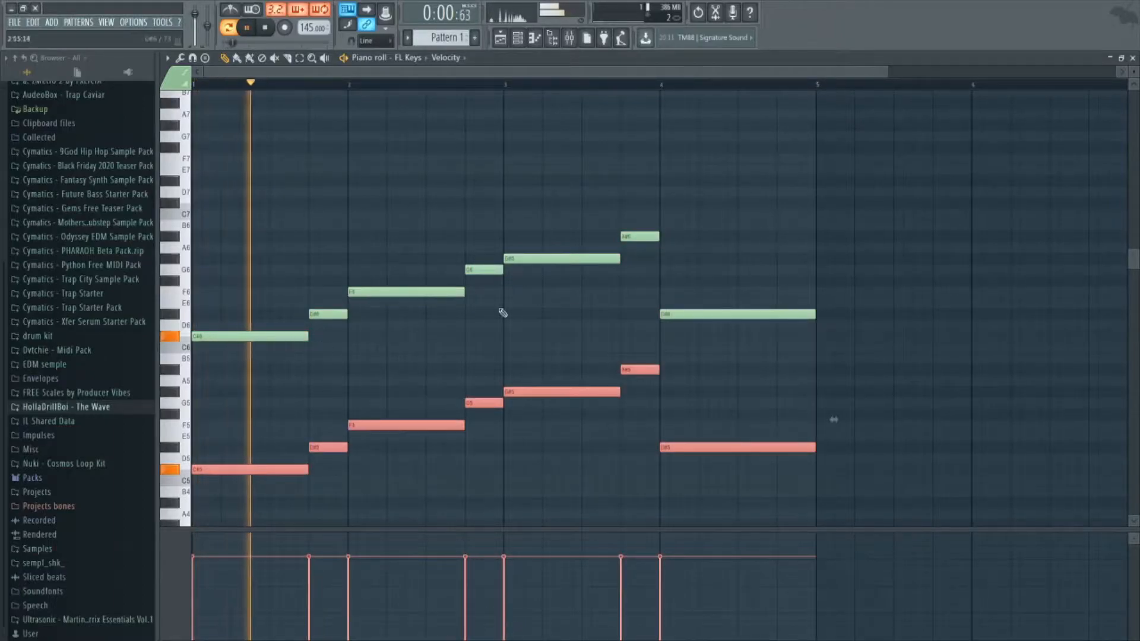
Lower both note lines by one octave so they start on C#5 and C#4, and play them.
right_click(780, 230)
key(ctrl+Down)
key(space)
key(space)
scroll(783, 236, down, 3)
drag(781, 254, 760, 351)
ctrl+click(377, 339)
key(space)
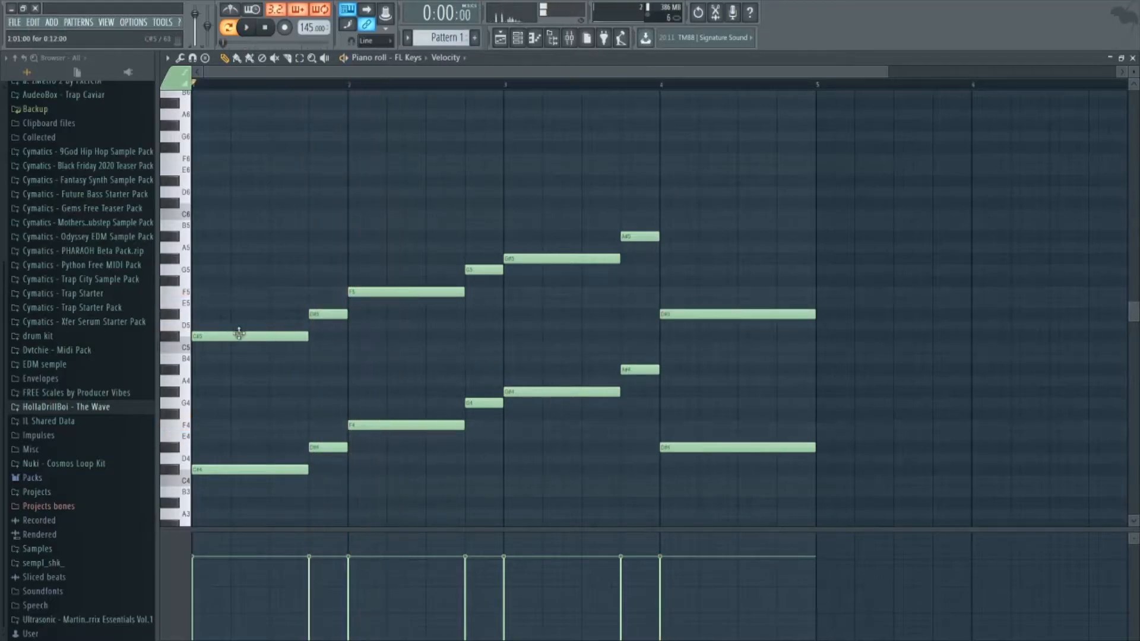
Copy the upper line's four long notes three semitones up as E5, G#5, B5 and F#5, and play them.
ctrl+shift+click(383, 292)
ctrl+shift+click(565, 258)
ctrl+shift+click(720, 315)
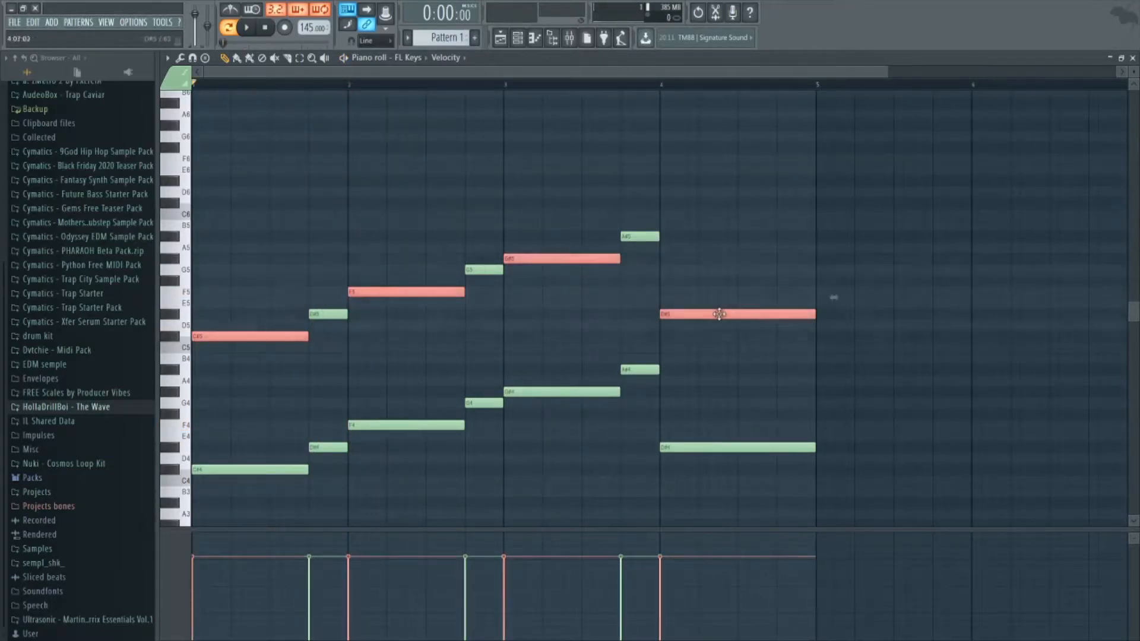
drag(721, 315, 718, 278)
key(space)
key(space)
key(ctrl+d)
Add G5, B5 and D6 above the upper line's three short notes and play the chords.
drag(328, 313, 343, 268)
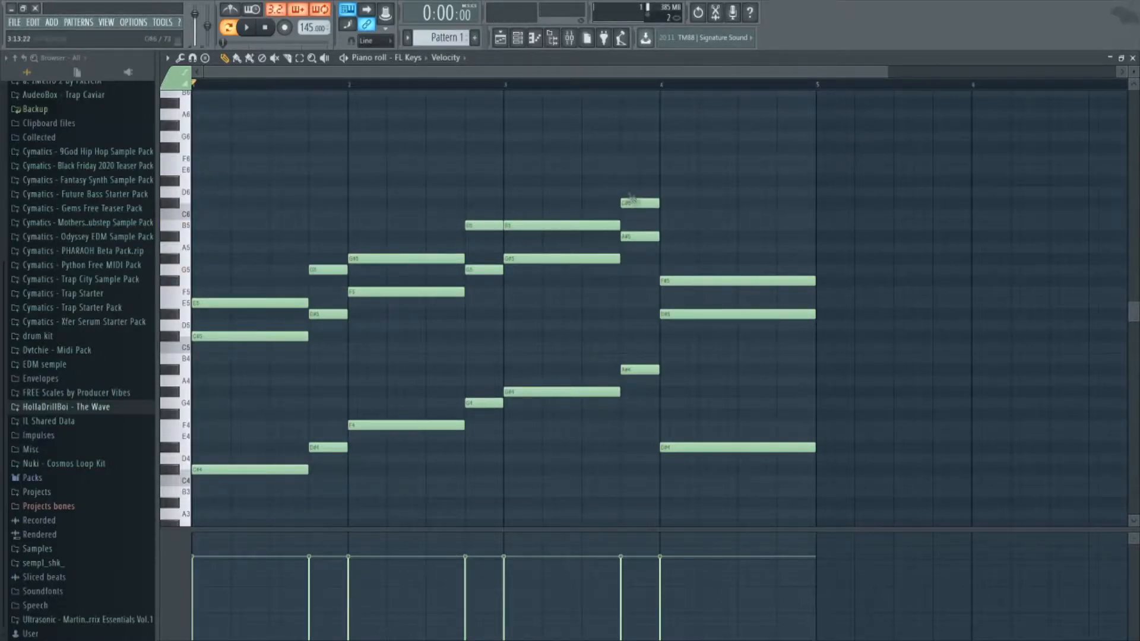
drag(631, 198, 631, 189)
key(space)
Retune the second voice to A#5 at the end of bar 2, then C6 and C#6 in bar 3, checking by playback.
key(space)
drag(484, 225, 537, 213)
key(space)
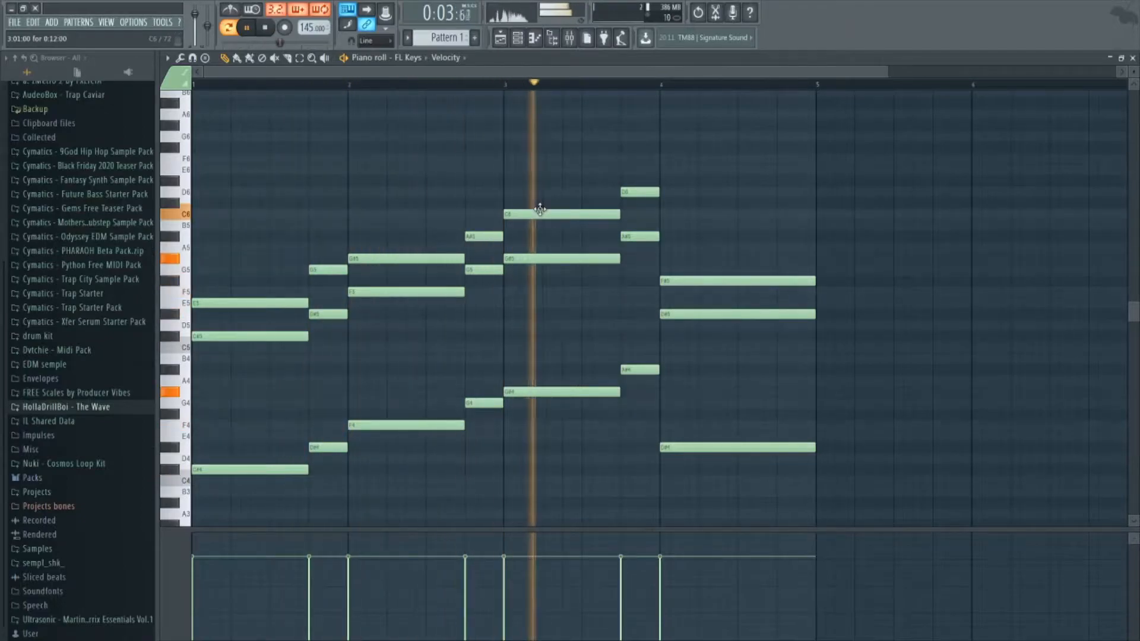
key(space)
drag(641, 192, 642, 203)
key(space)
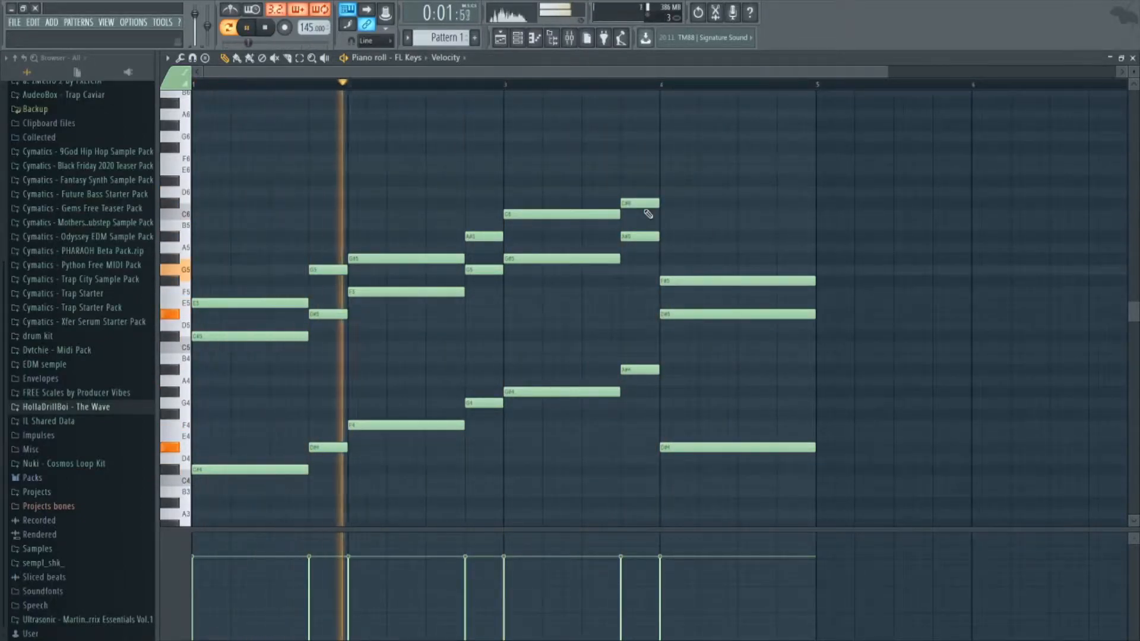
key(space)
Start a third chord voice with G#5 and A#5 in bar 1 and C6 in bar 2, and play it.
click(253, 268)
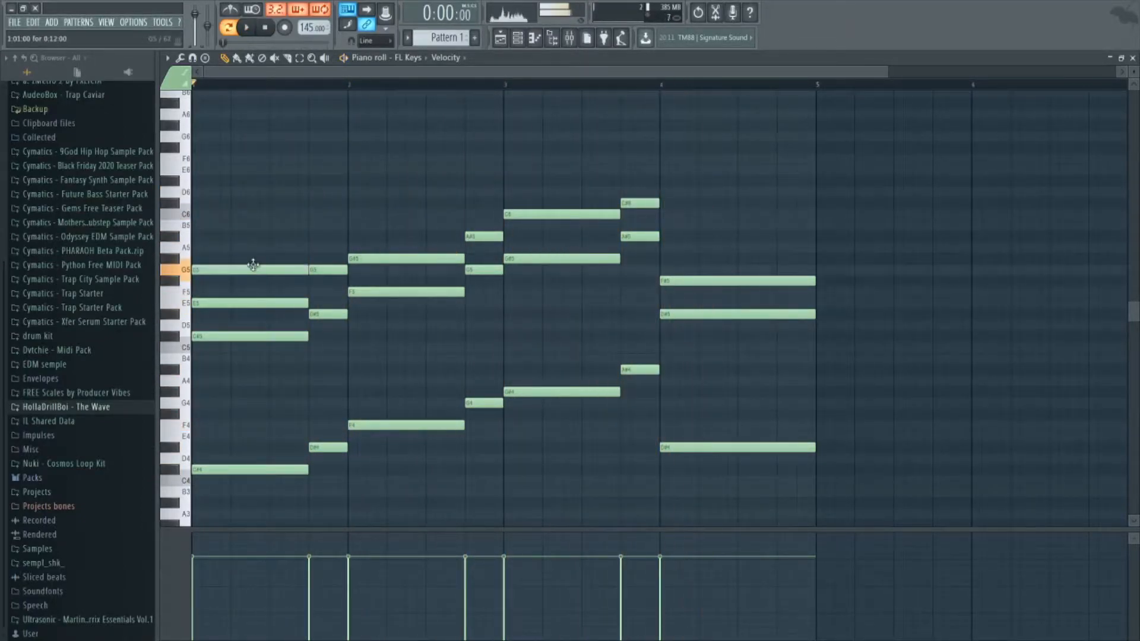
drag(253, 266, 253, 258)
key(space)
mouse_move(328, 268)
mouse_down()
mouse_move(329, 236)
mouse_move(374, 210)
mouse_up()
key(space)
Complete the third voice with D6 ending bar 2, D#6 and a short F5 in bar 3, and A#5 through bar 4.
key(space)
drag(481, 236, 481, 192)
click(535, 181)
key(space)
drag(635, 169, 638, 160)
key(space)
ctrl+click(639, 162)
key(ctrl+Down)
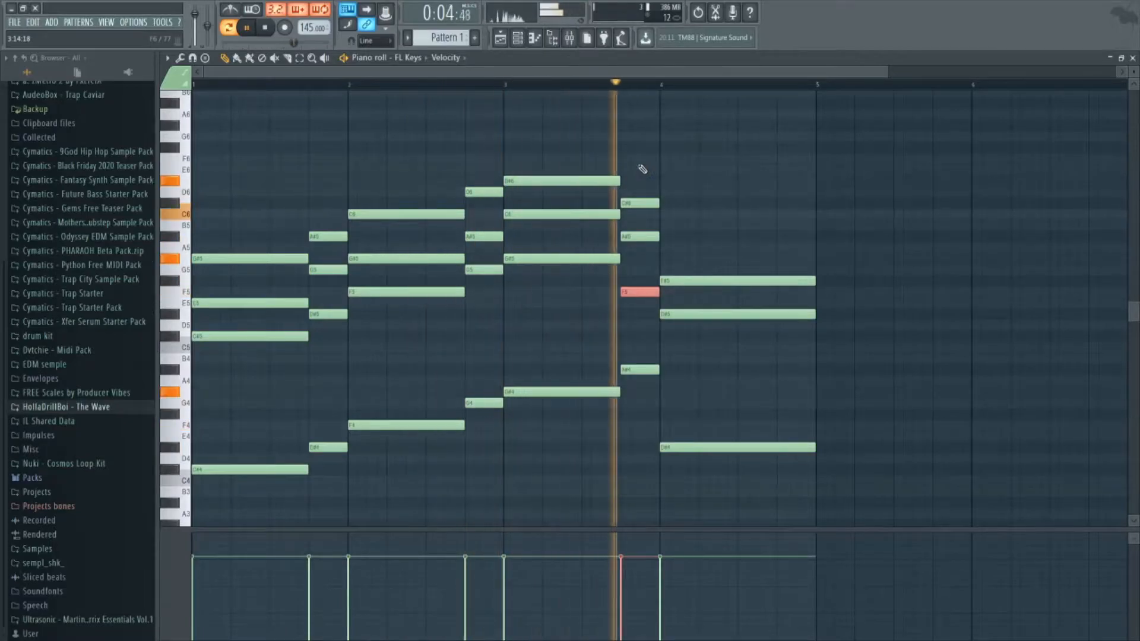
key(space)
click(695, 236)
key(space)
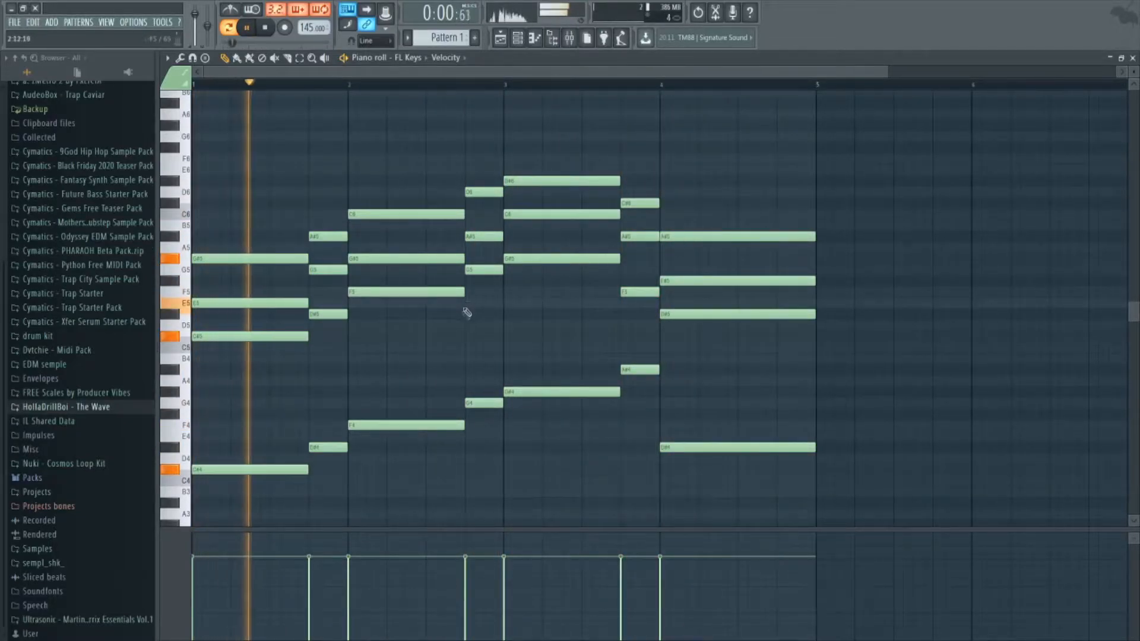
Copy the middle chord voice E5, G5, G#5, A#5, C6, A#5, F#5 one octave up and play the full progression.
scroll(467, 313, down, 2)
ctrl+click(259, 304)
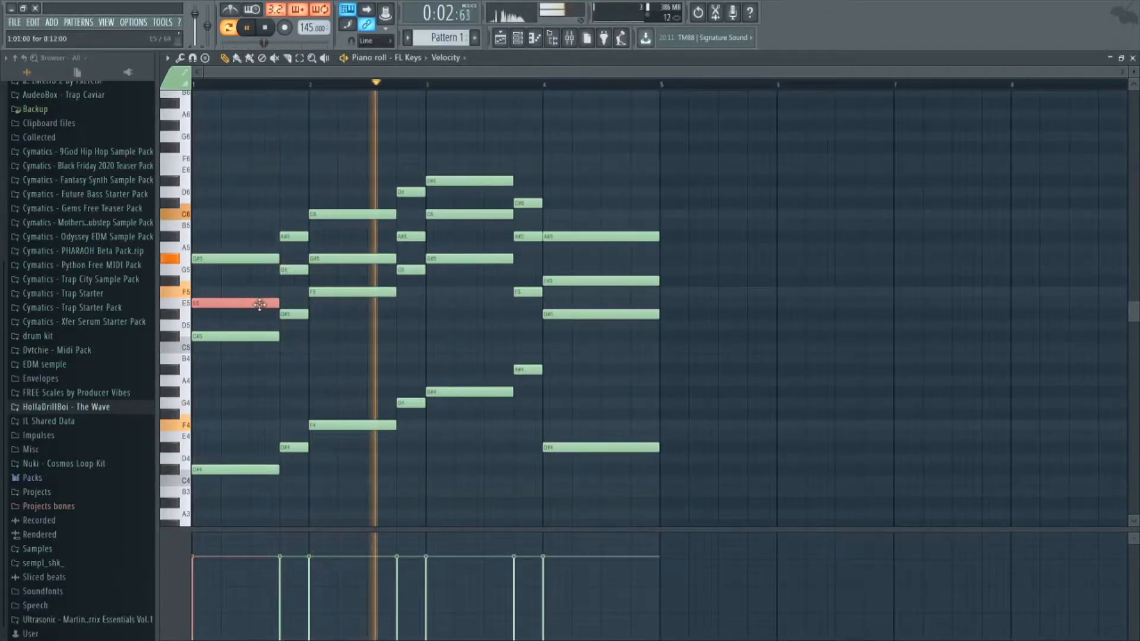
ctrl+click(294, 270)
ctrl+click(352, 258)
ctrl+click(411, 237)
ctrl+click(478, 215)
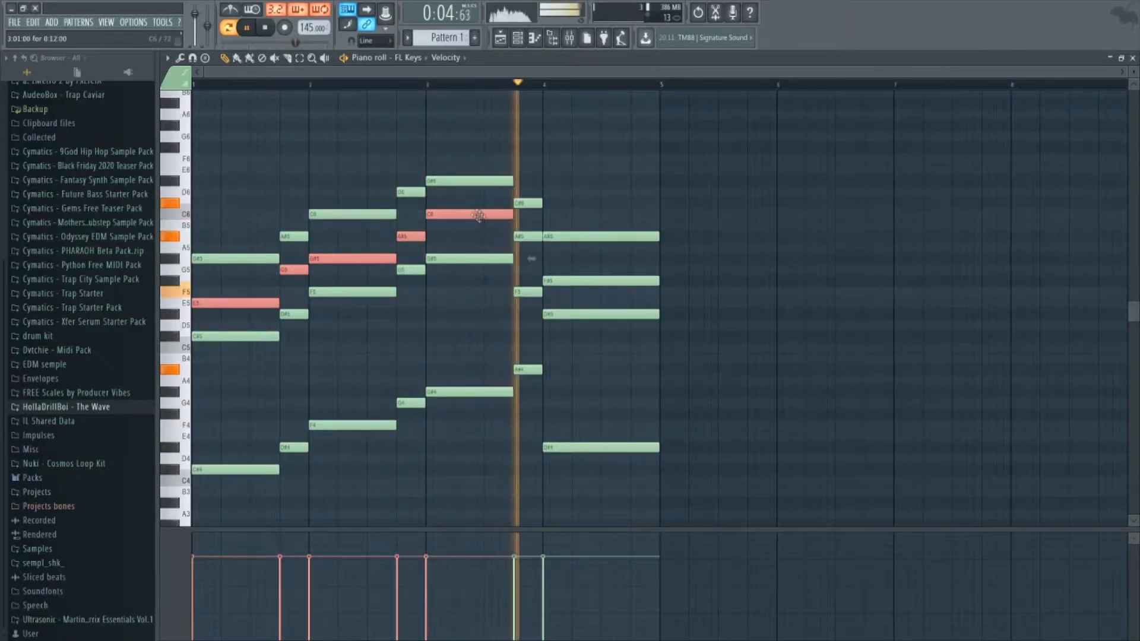
ctrl+shift+click(532, 236)
ctrl+shift+click(570, 281)
key(space)
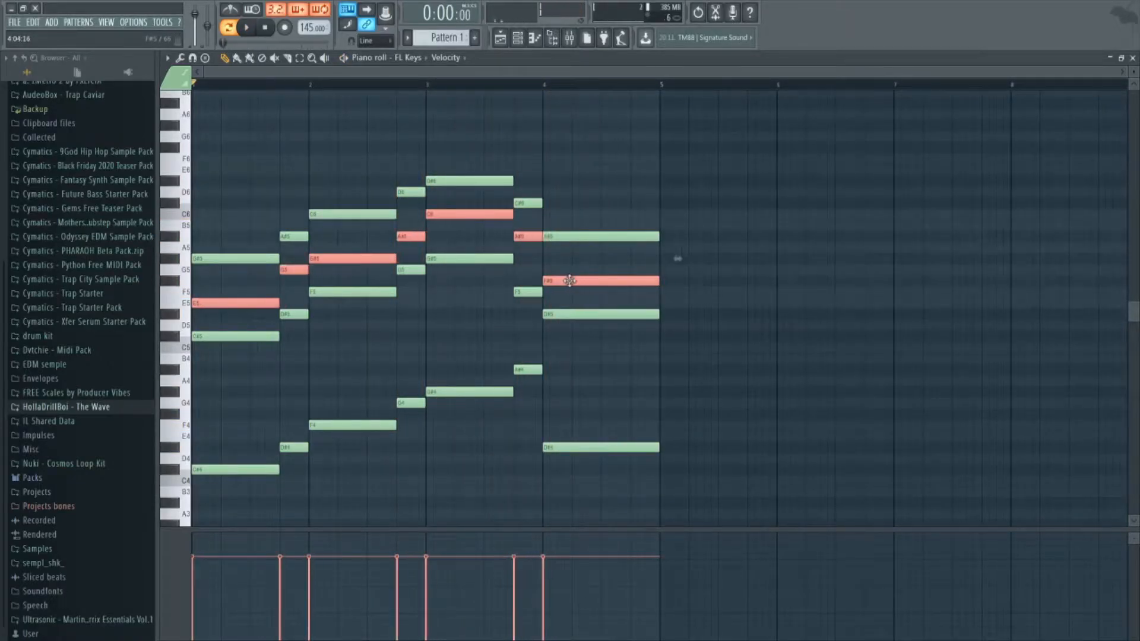
key(ctrl+v)
key(ctrl+Up)
key(space)
ctrl+click(923, 356)
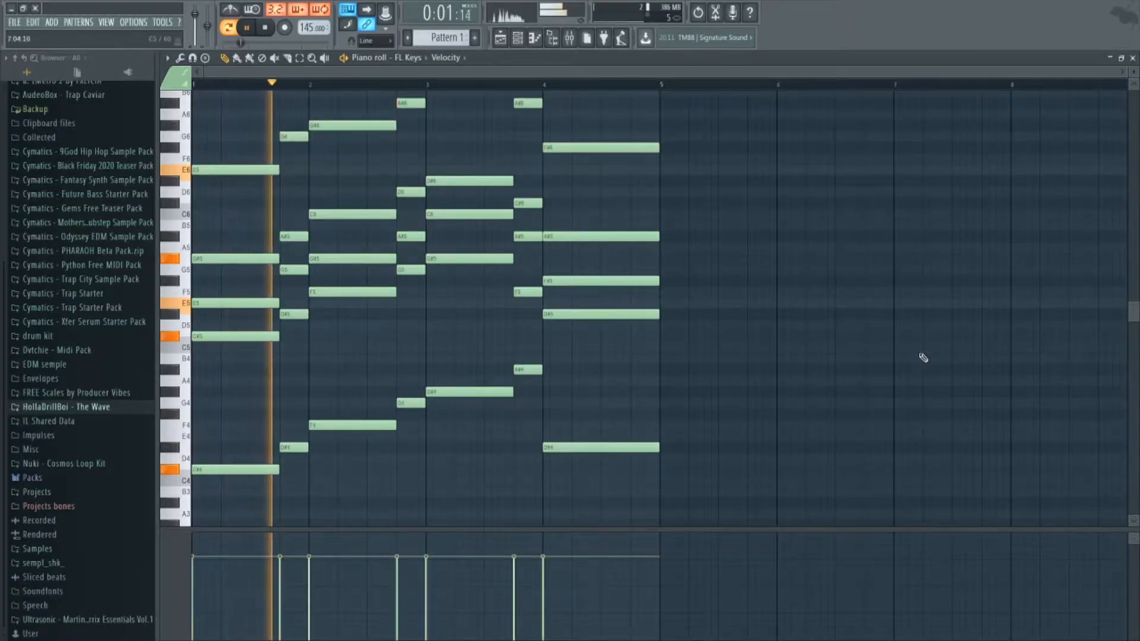
scroll(575, 397, up, 5)
scroll(575, 397, down, 2)
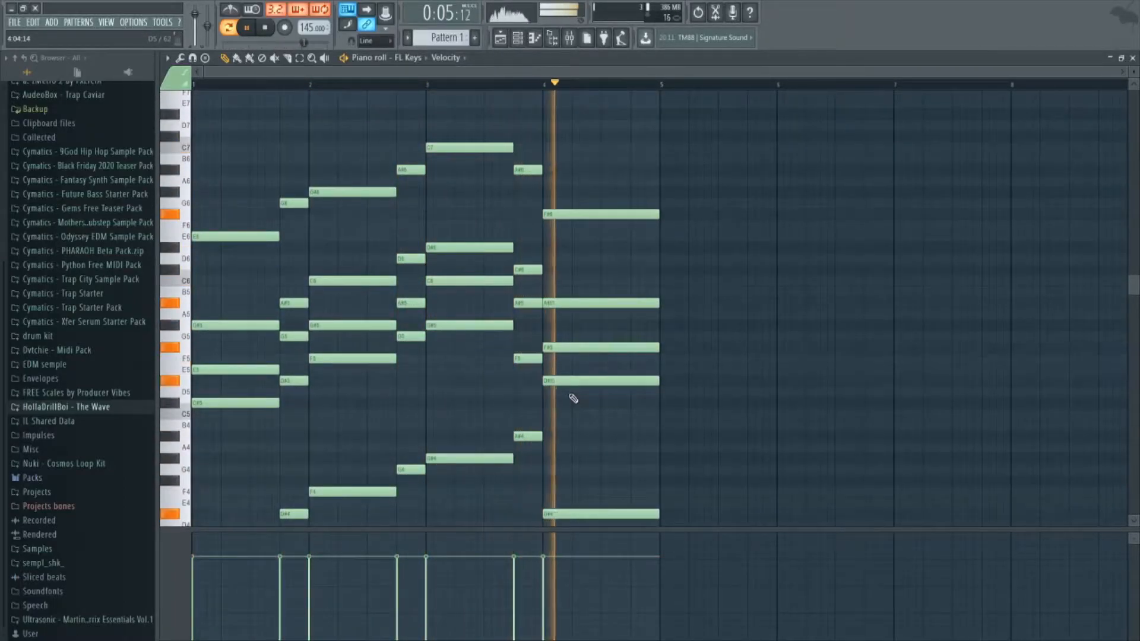
key(space)
Add a Serum channel and adjust the unison and blend of oscillator A.
key(F6)
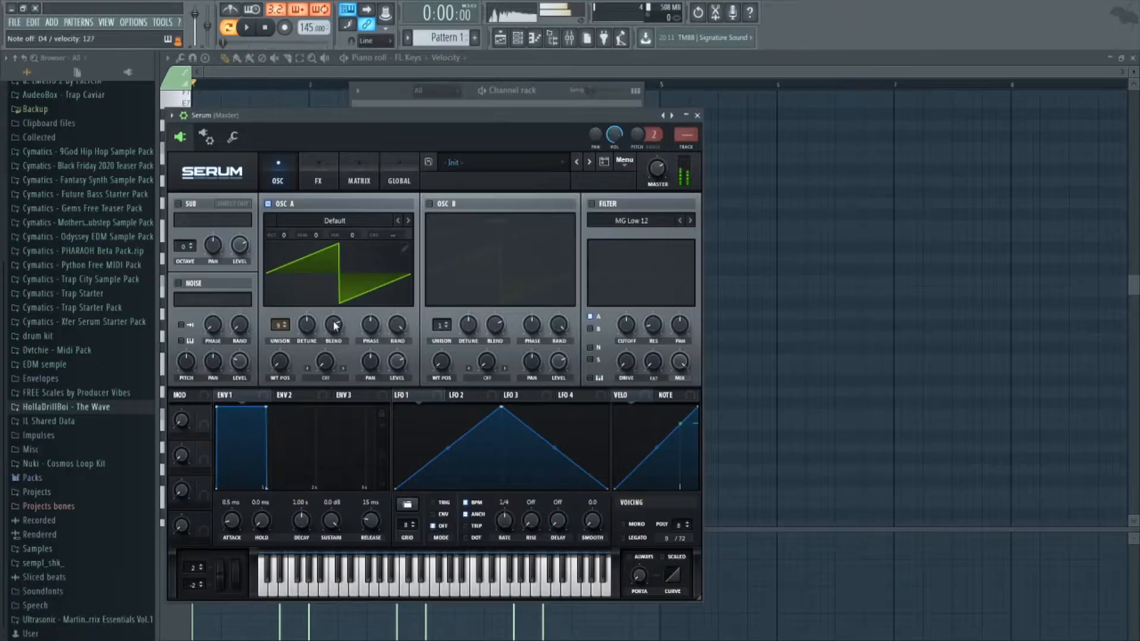
drag(335, 323, 324, 368)
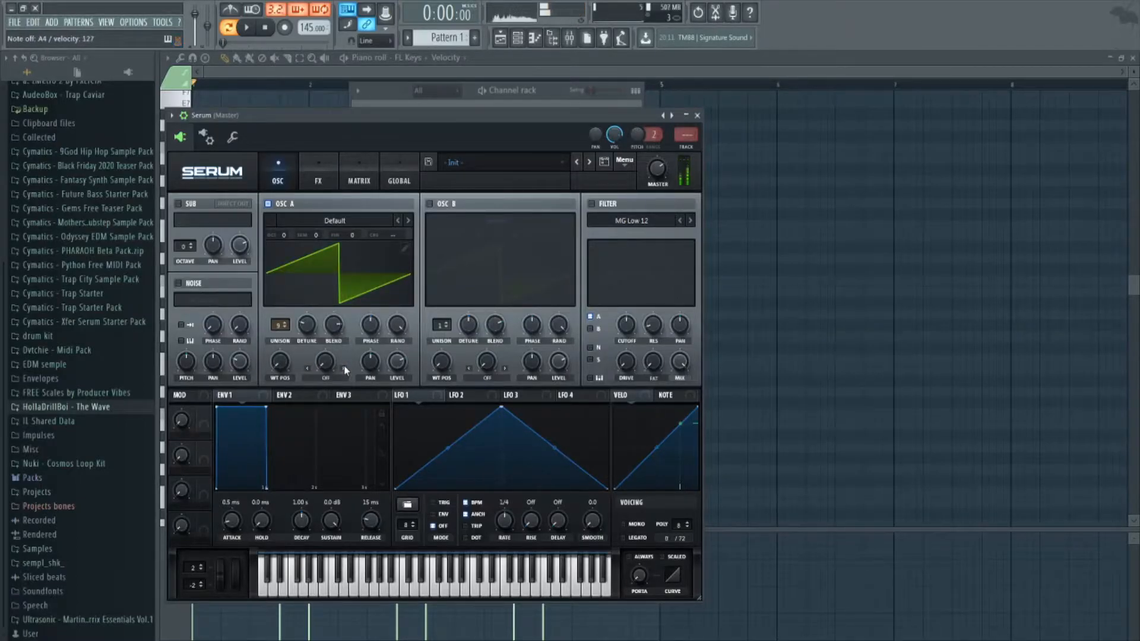
Enable Serum's EQ effect, switch its high band to a low-pass shape and tune the cutoff frequency.
click(318, 175)
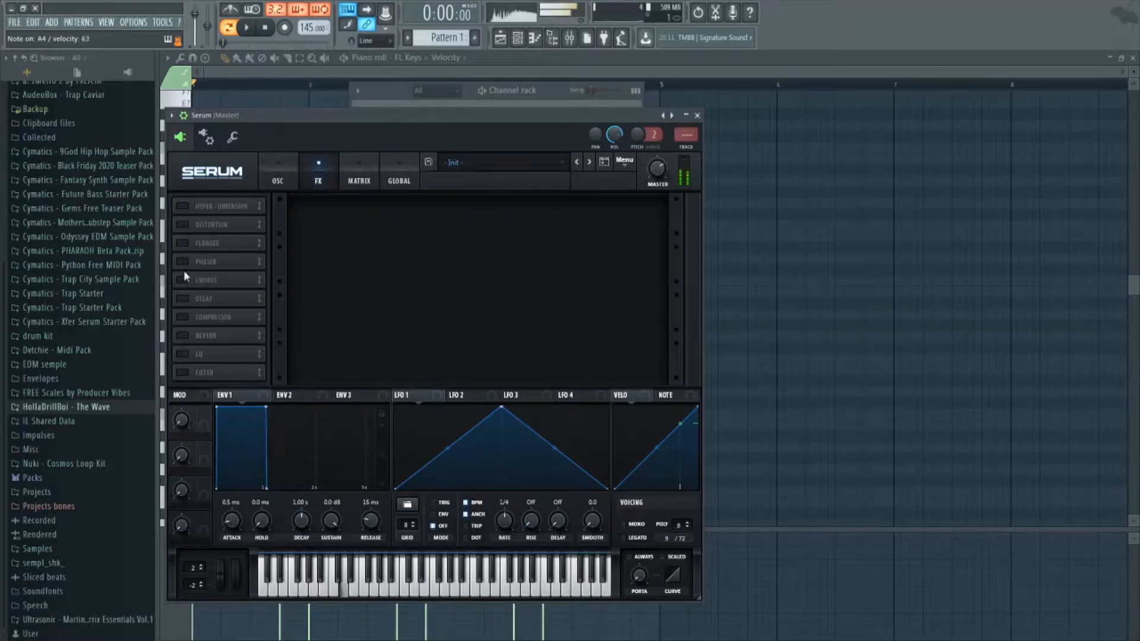
click(187, 351)
click(512, 228)
drag(545, 217, 547, 245)
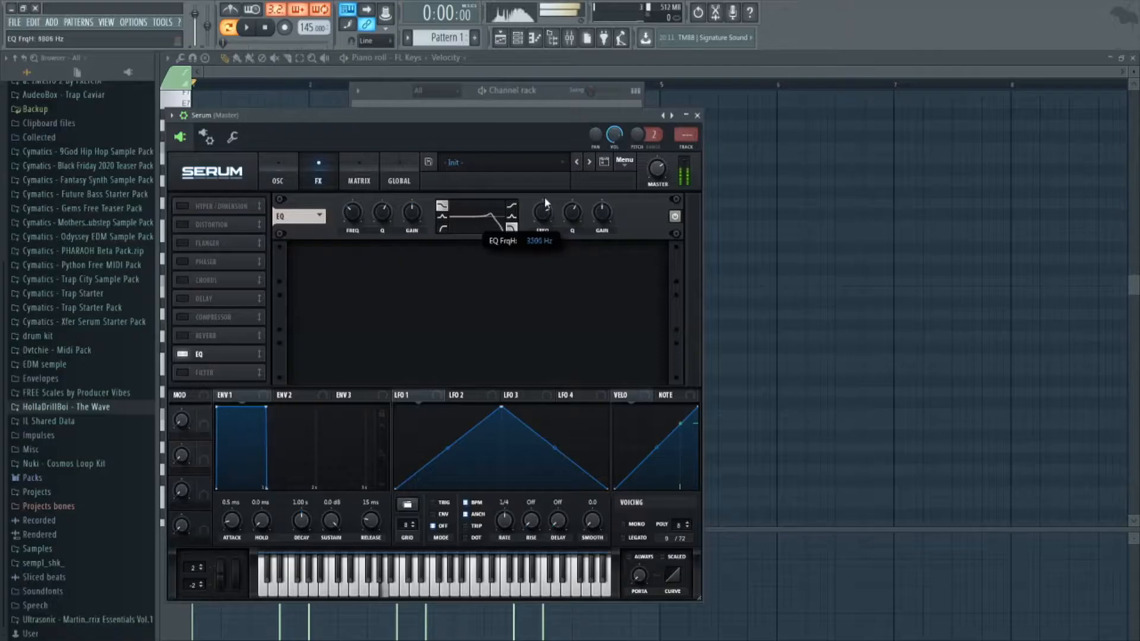
drag(545, 198, 546, 196)
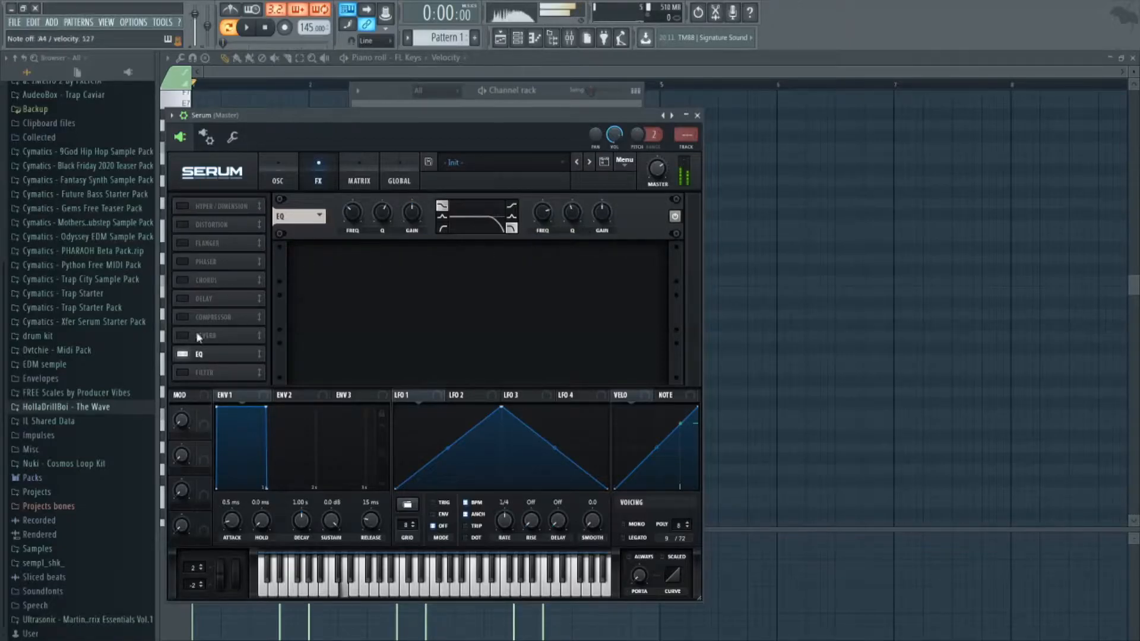
Enable Serum's compressor in multiband mode, raise its gain to about 6.6 dB, and close the synth.
click(182, 318)
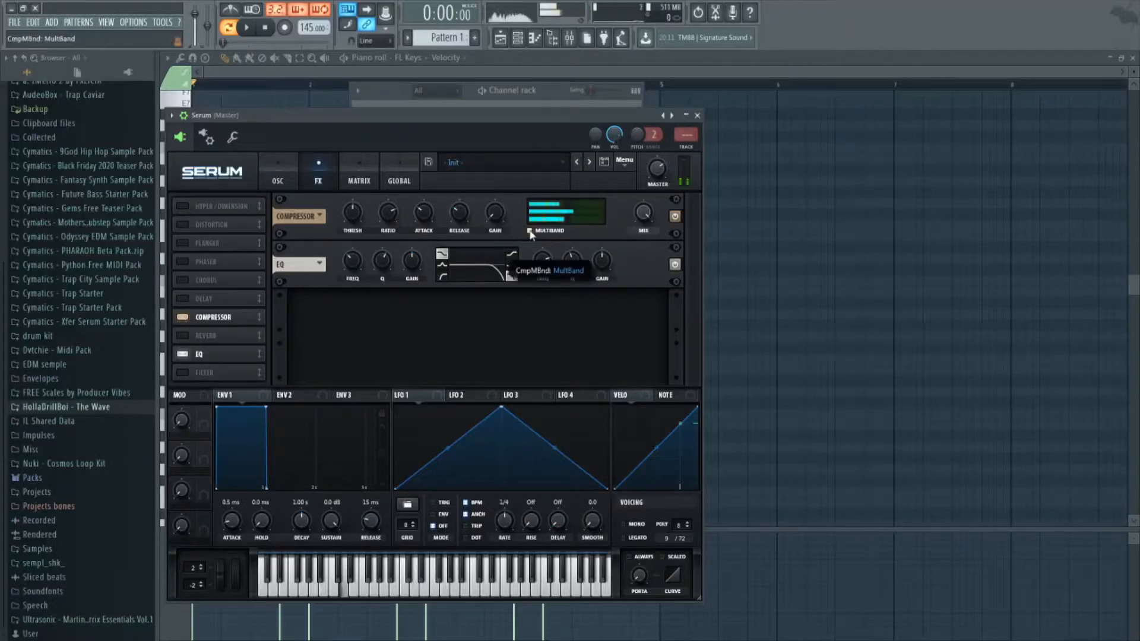
drag(495, 213, 499, 196)
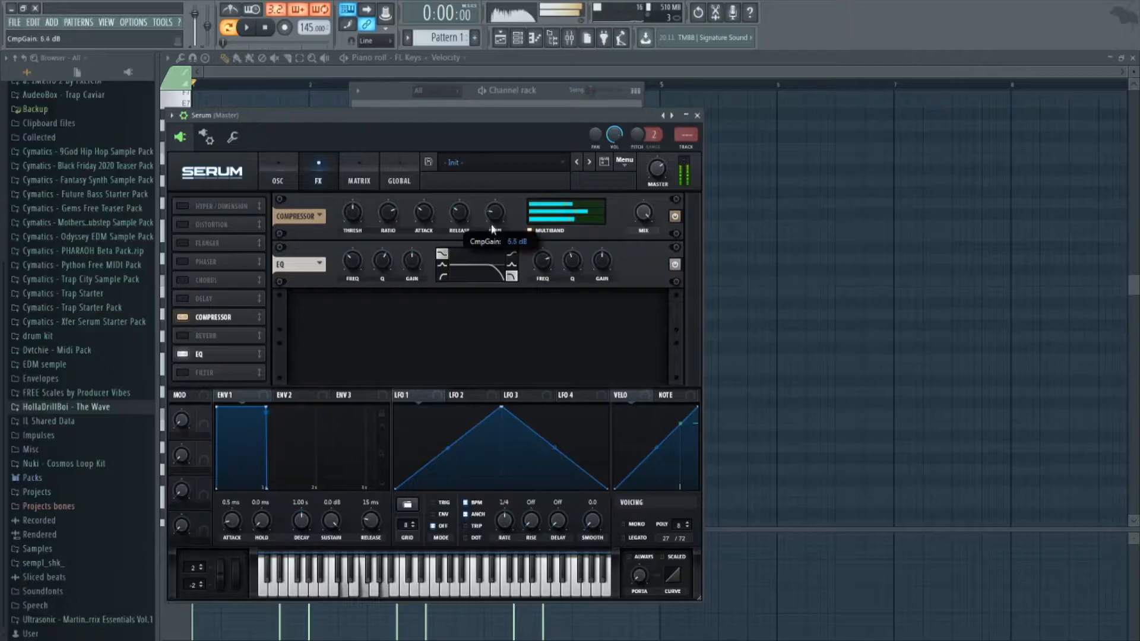
click(697, 115)
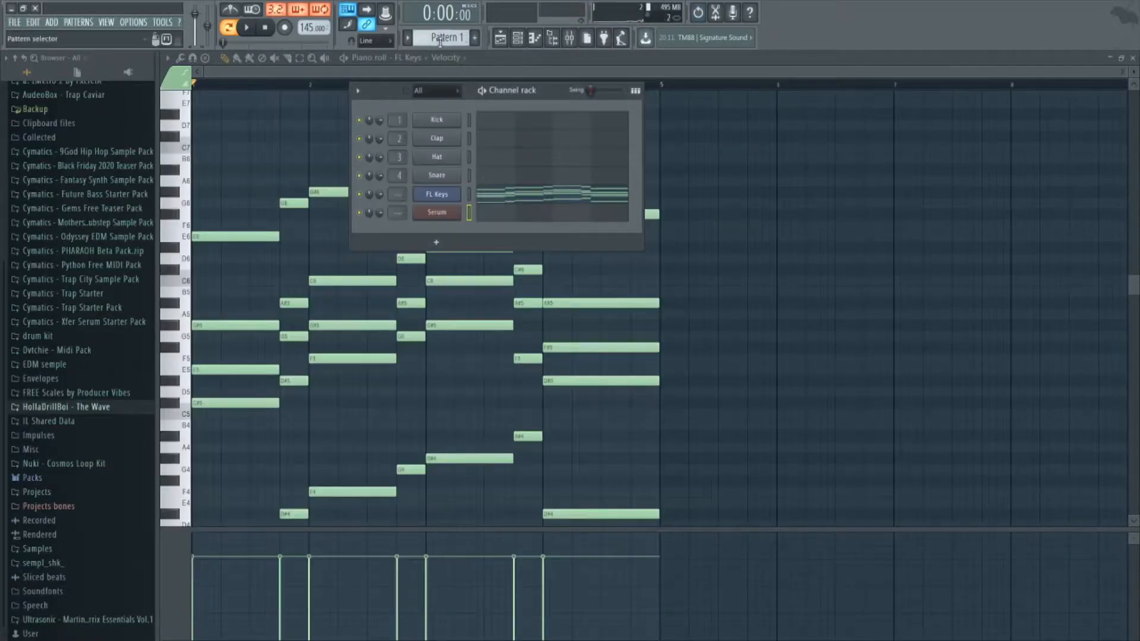
Put the chords on the Serum channel in Pattern 2 and load Kickstart on its mixer insert 1, checking by playback.
scroll(440, 42, down, 1)
key(space)
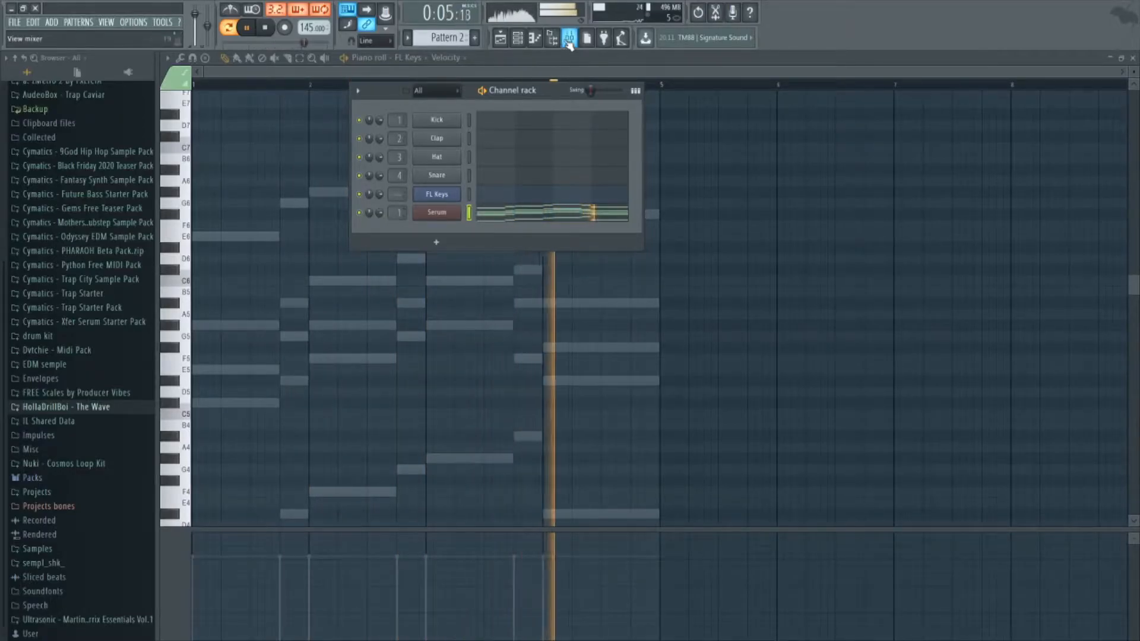
click(569, 39)
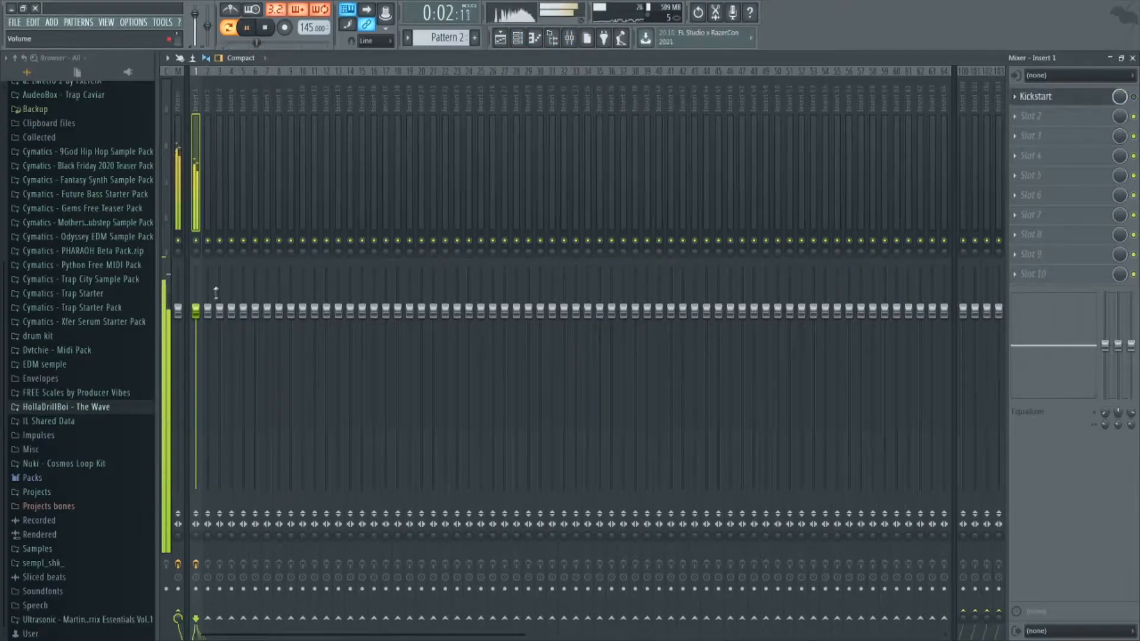
key(space)
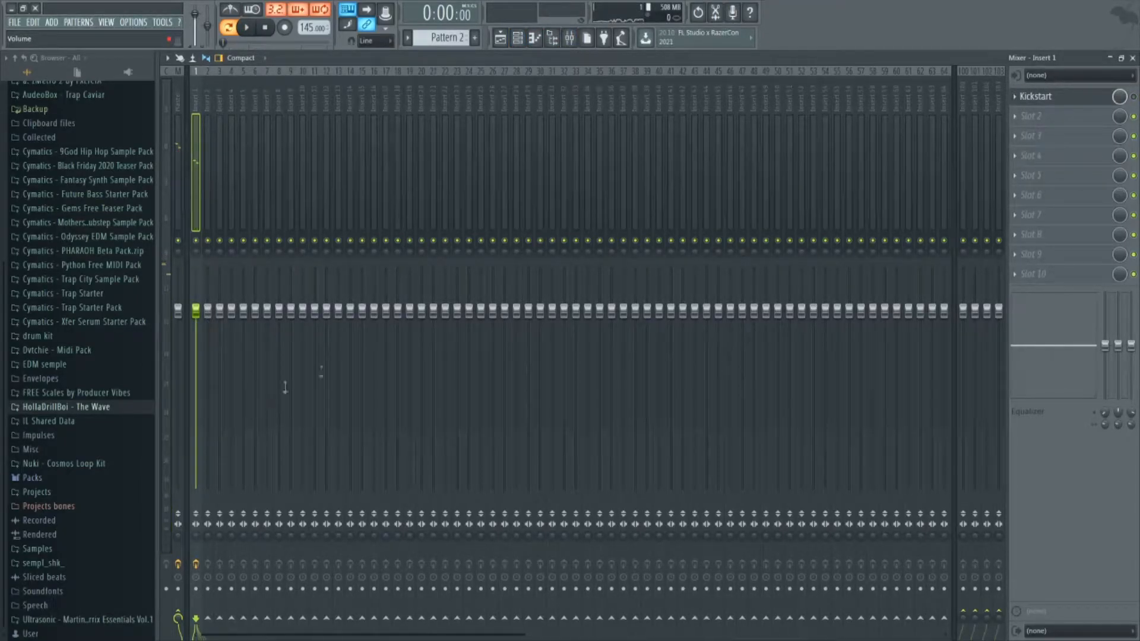
Place Pattern 2 on playlist track 2 and the Insert 1 volume automation clip on track 3.
click(503, 42)
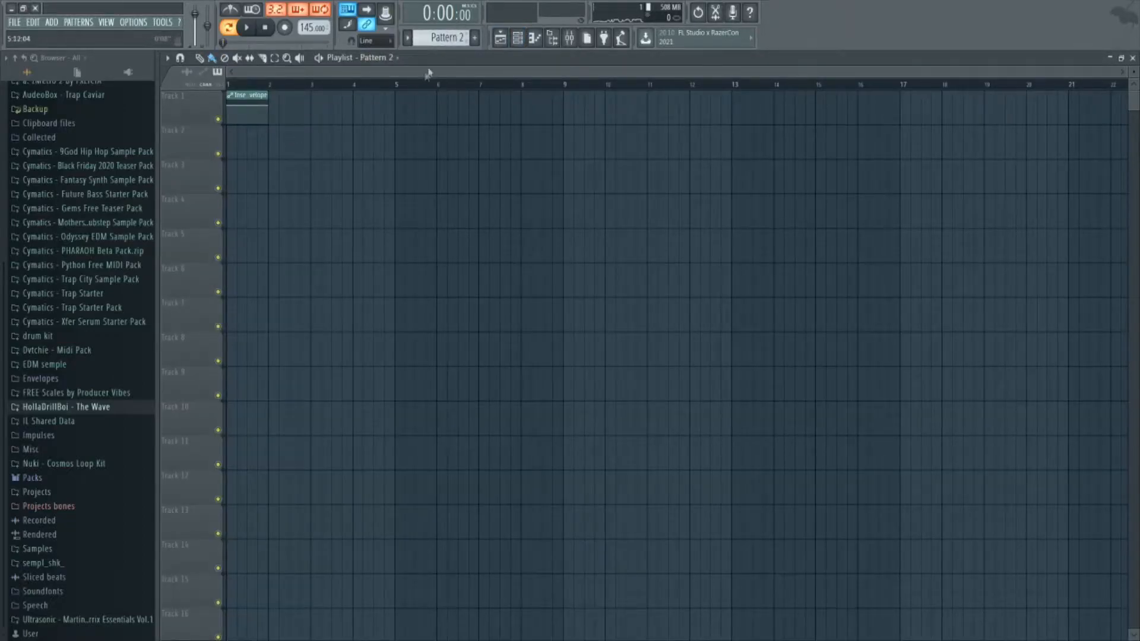
drag(415, 140, 248, 176)
scroll(236, 183, up, 5)
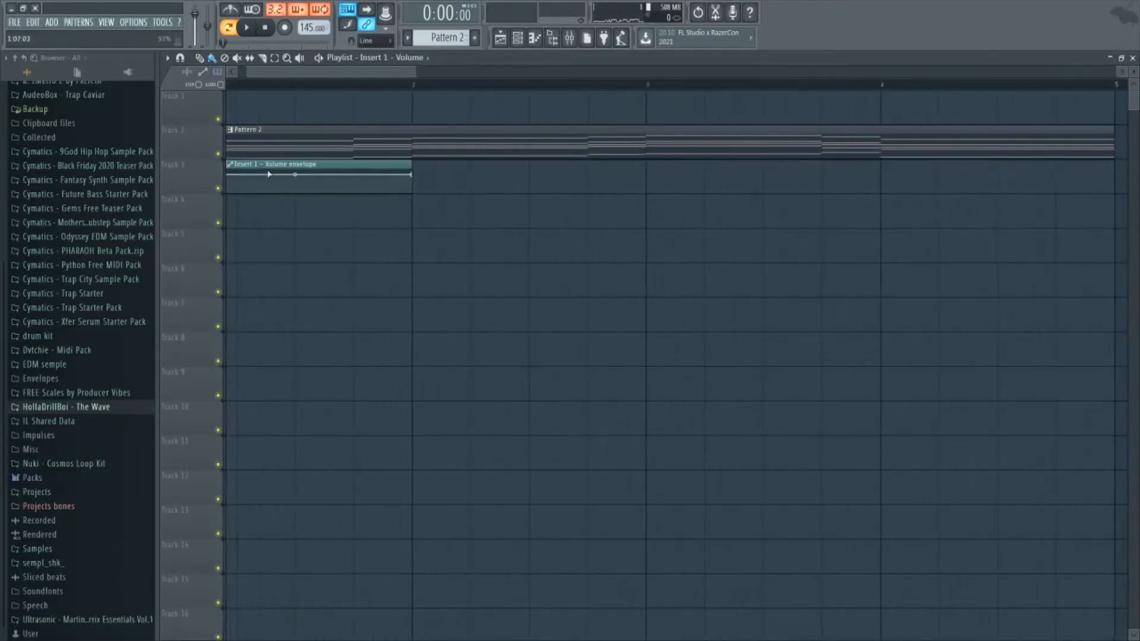
Shorten the Insert 1 volume automation clip to an eighth of a bar and shape it as a rising and falling triangle.
scroll(236, 170, left, 1)
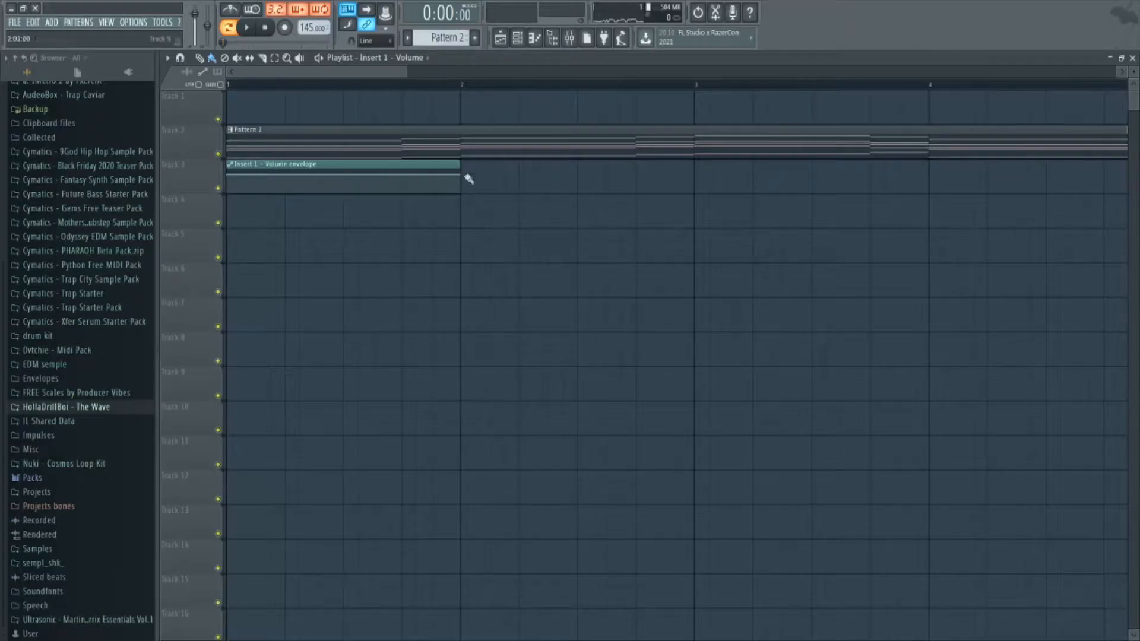
drag(463, 175, 303, 175)
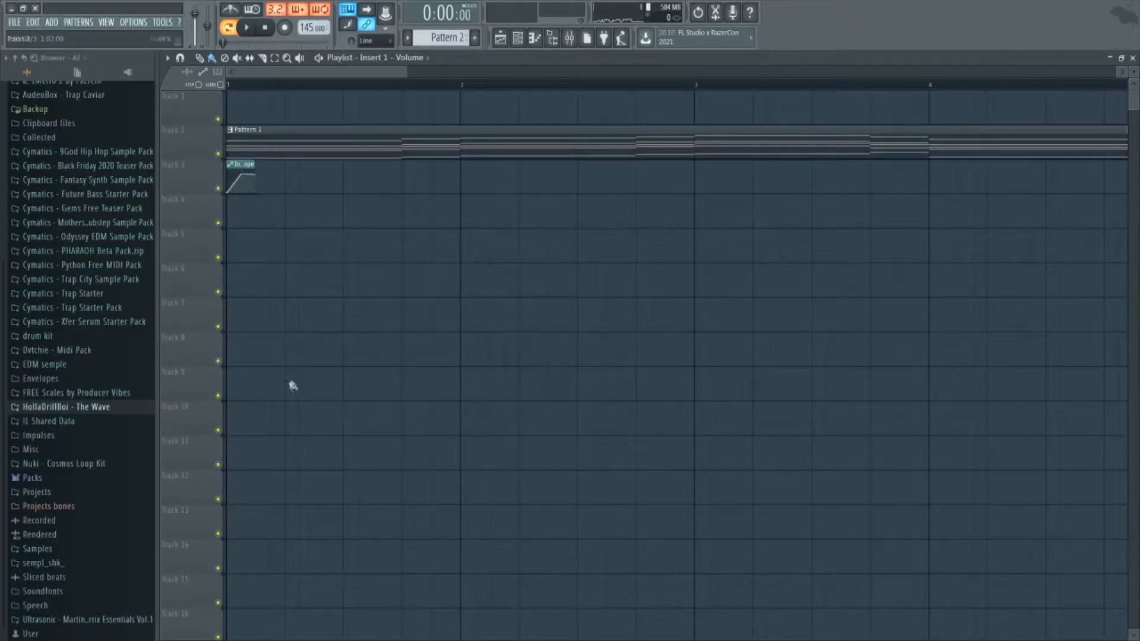
Switch playback to song mode, curve both slopes of the Insert 1 volume automation triangle into a dome, and listen to it.
click(230, 28)
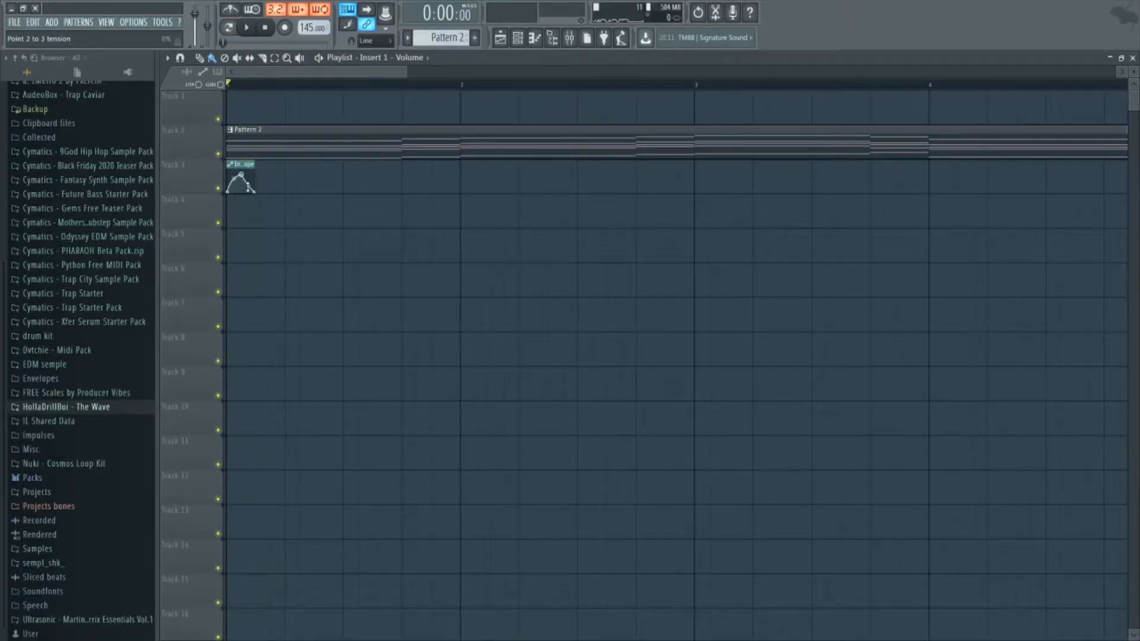
key(space)
key(space)
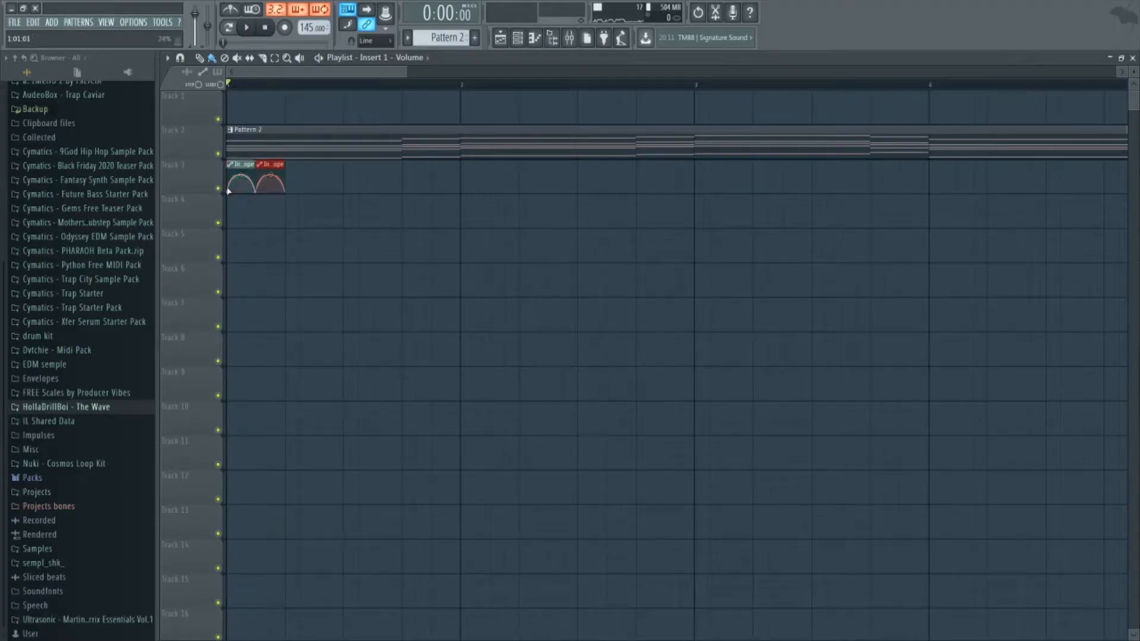
Duplicate the dome-shaped volume automation clip along track 3 to cover Pattern 2's four bars, checking by playback.
key(ctrl+b)
key(ctrl+b)
key(ctrl+b)
key(ctrl+b)
key(ctrl+b)
key(ctrl+b)
key(ctrl+b)
key(ctrl+b)
key(ctrl+b)
key(ctrl+b)
key(ctrl+b)
key(ctrl+b)
key(ctrl+b)
key(space)
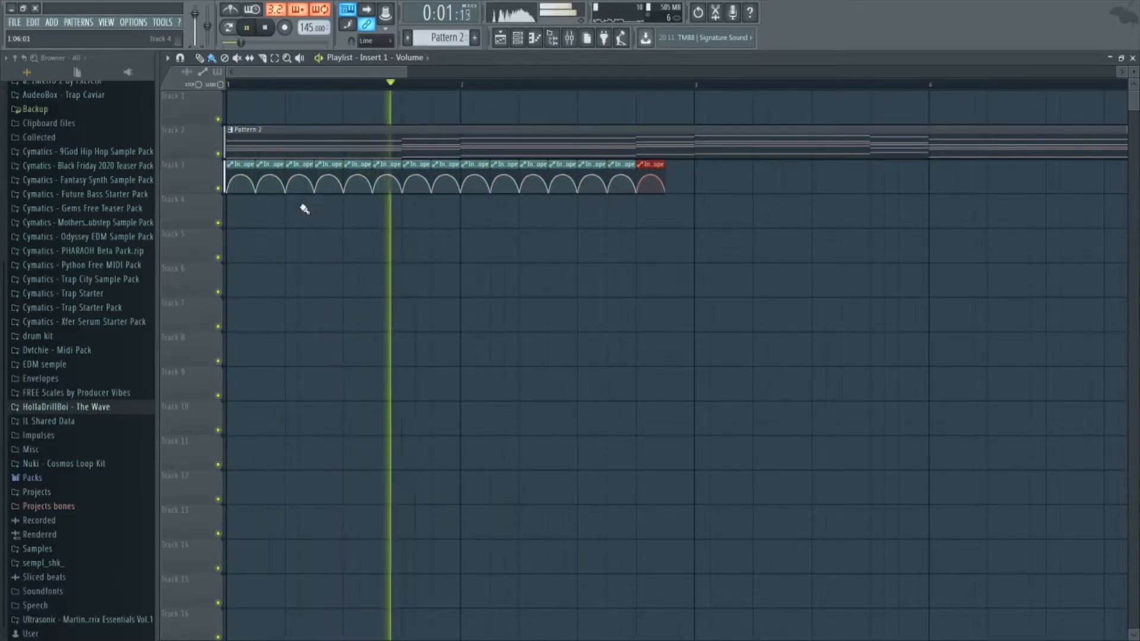
key(ctrl+b)
key(ctrl+b)
key(ctrl+b)
key(ctrl+b)
key(ctrl+b)
key(ctrl+b)
key(ctrl+b)
key(ctrl+b)
key(ctrl+b)
key(ctrl+b)
key(ctrl+b)
key(ctrl+b)
key(ctrl+b)
key(ctrl+b)
key(ctrl+b)
key(ctrl+b)
key(ctrl+b)
scroll(304, 209, down, 3)
key(ctrl+b)
key(Delete)
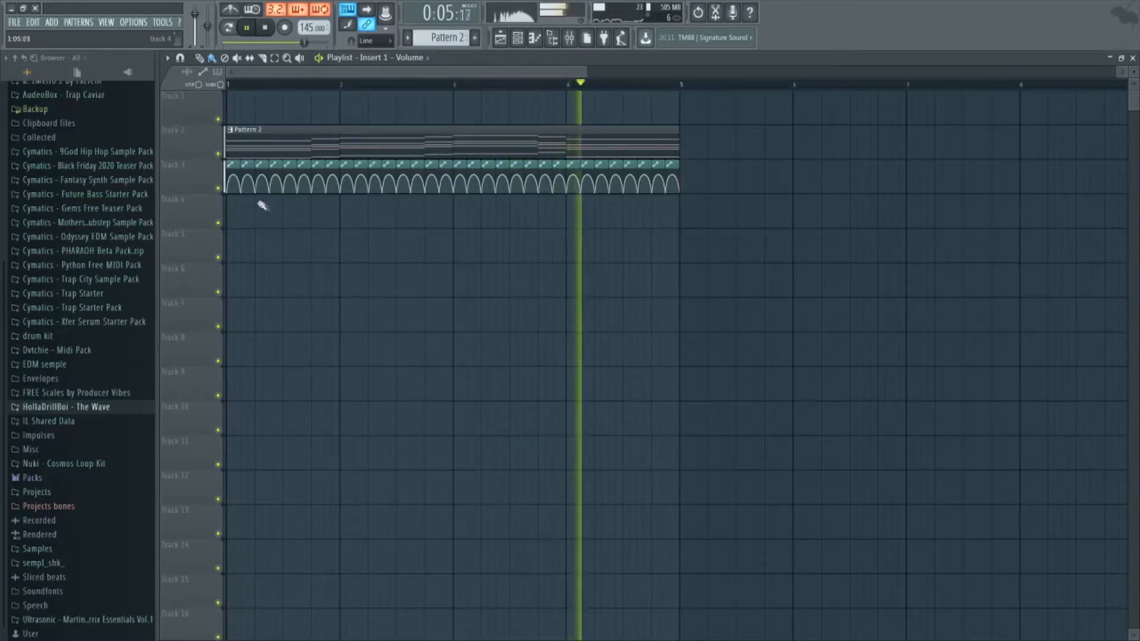
Replace the first half bar of automation with two quarter-bar dome clips and put another on track 4 midway through bar 3.
key(space)
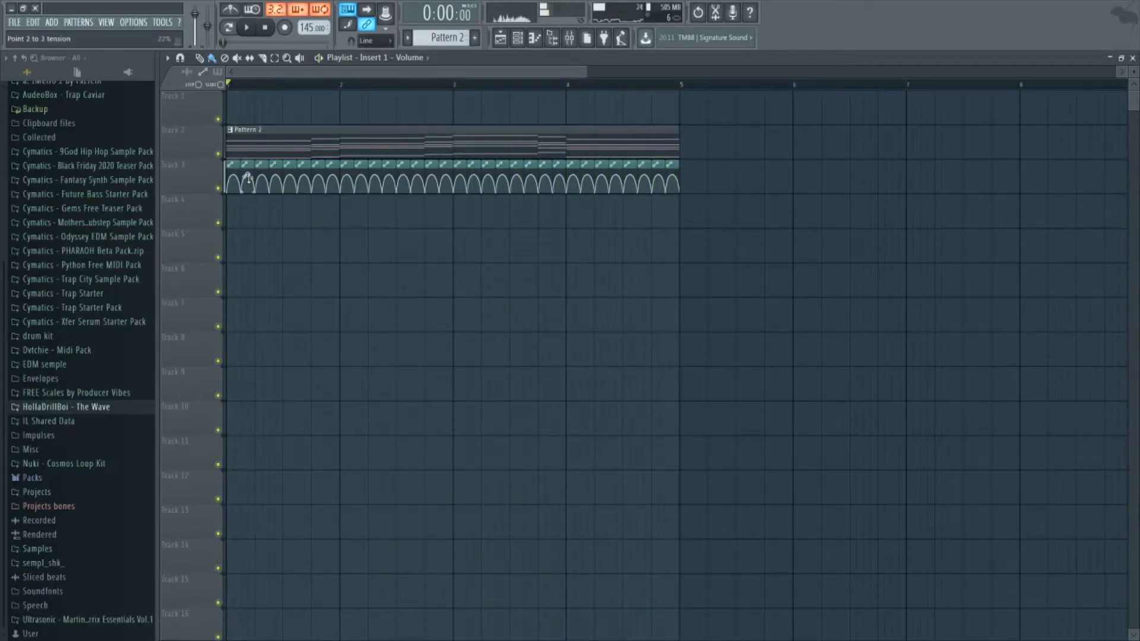
key(space)
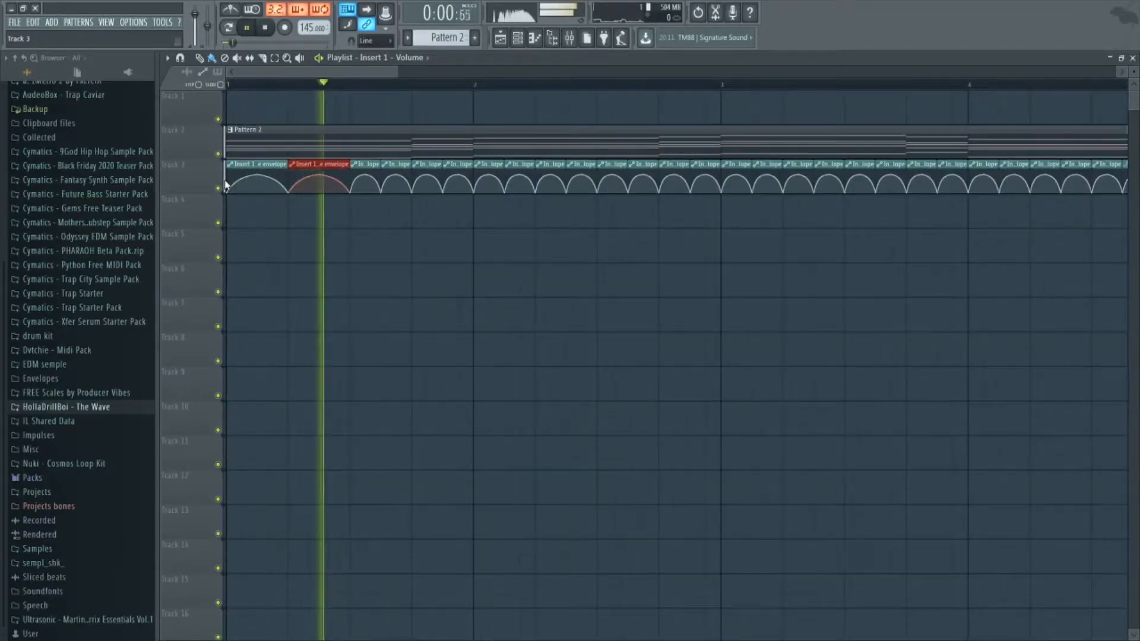
scroll(317, 334, down, 4)
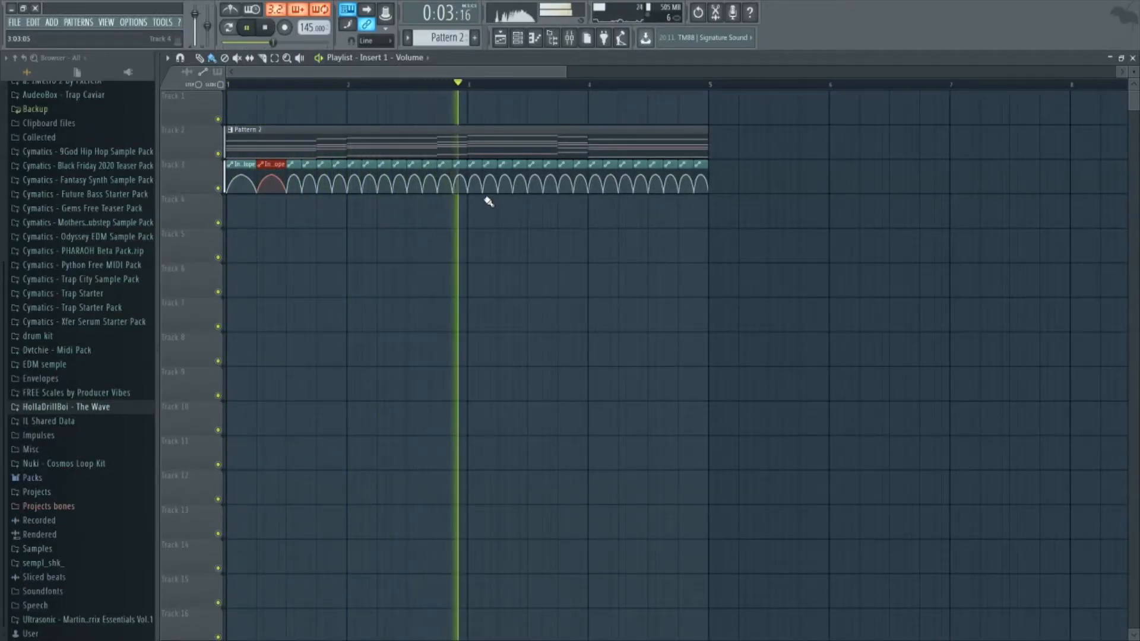
key(space)
mouse_move(565, 200)
mouse_down()
mouse_move(582, 187)
mouse_move(555, 217)
mouse_up()
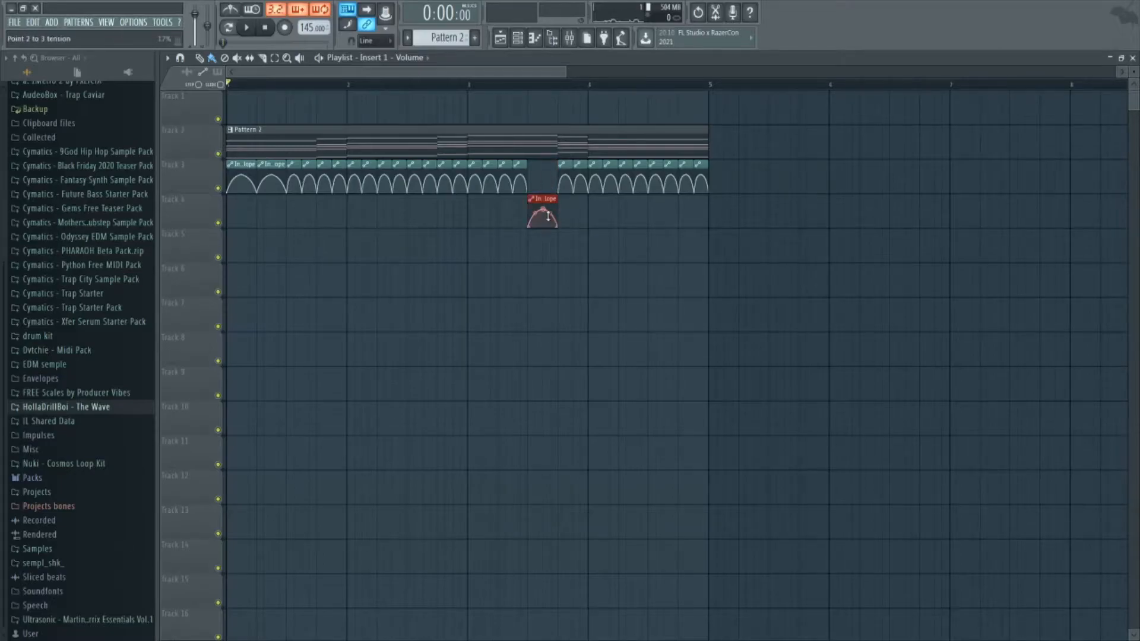
key(space)
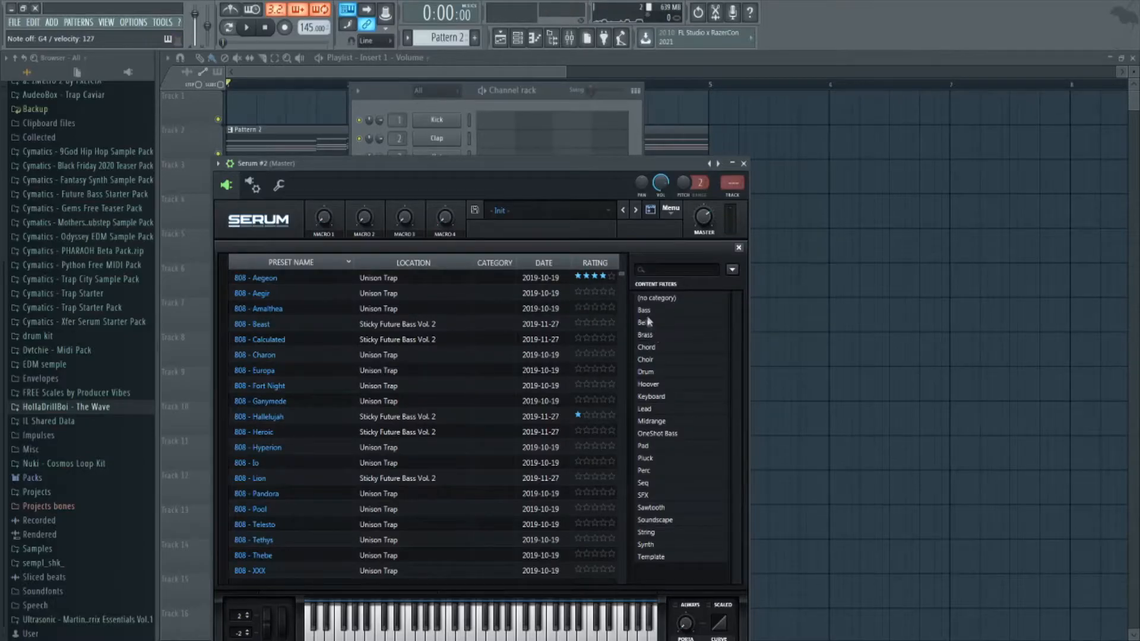
Filter Serum #2's presets to the Bass category, audition several, load BA - My Fav [DG], and close the synth.
click(645, 310)
click(507, 336)
scroll(478, 421, down, 3)
click(478, 421)
scroll(478, 419, down, 3)
click(478, 412)
scroll(478, 417, down, 3)
scroll(478, 417, down, 3)
click(478, 413)
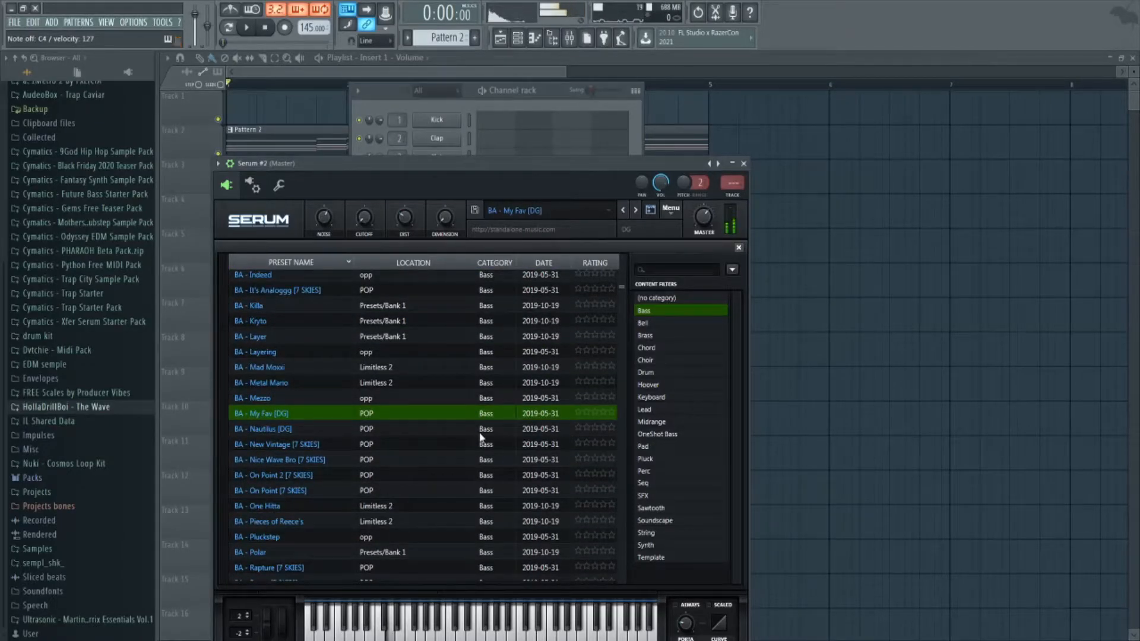
click(744, 164)
Open the Serum #2 piano roll and draw an eighth-of-a-bar C#4 note at the start of bar 1.
click(497, 264)
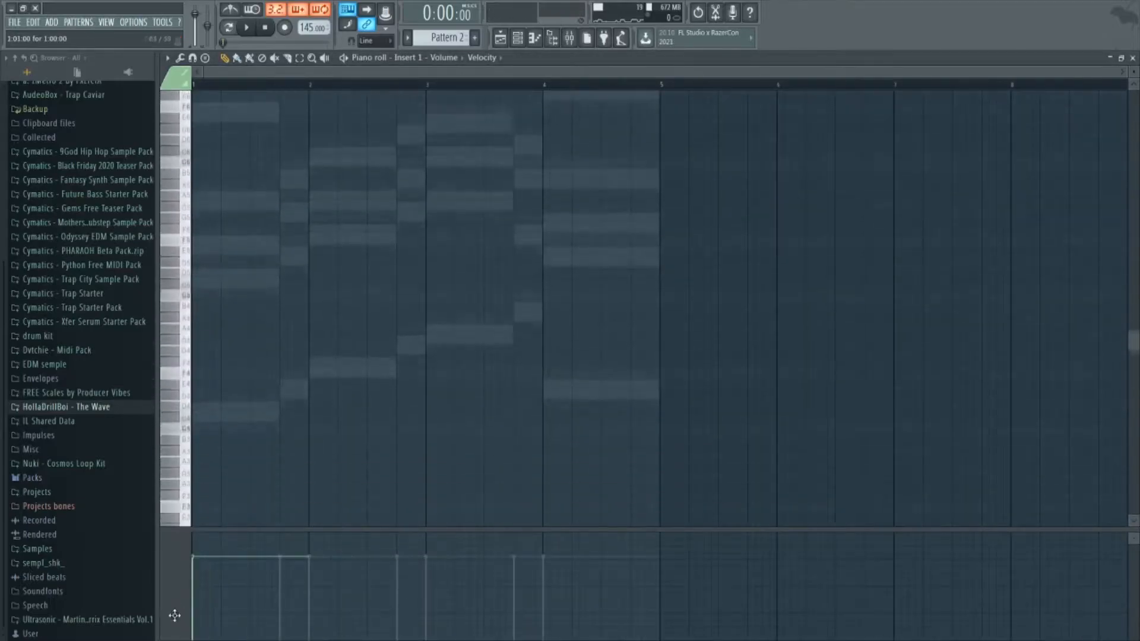
key(F6)
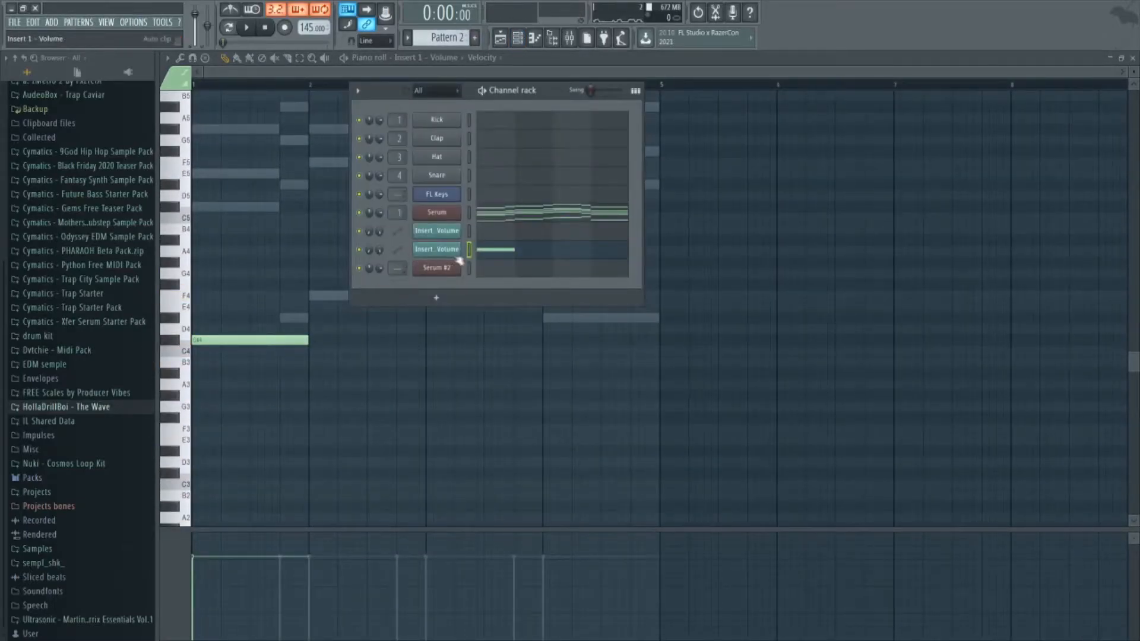
click(570, 264)
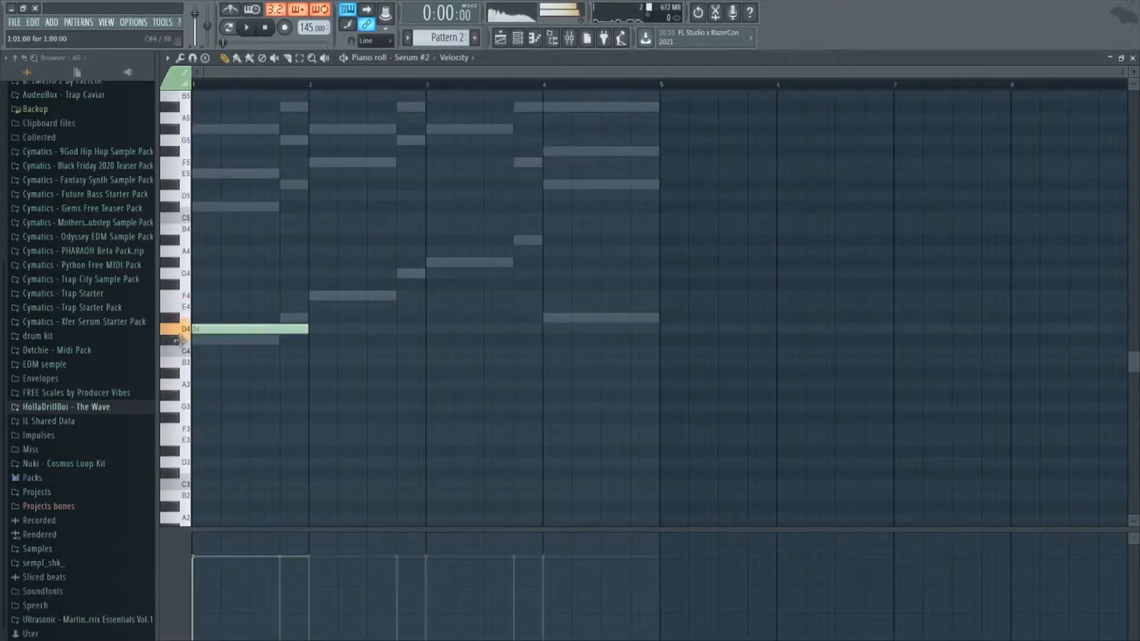
drag(205, 342, 212, 347)
click(213, 341)
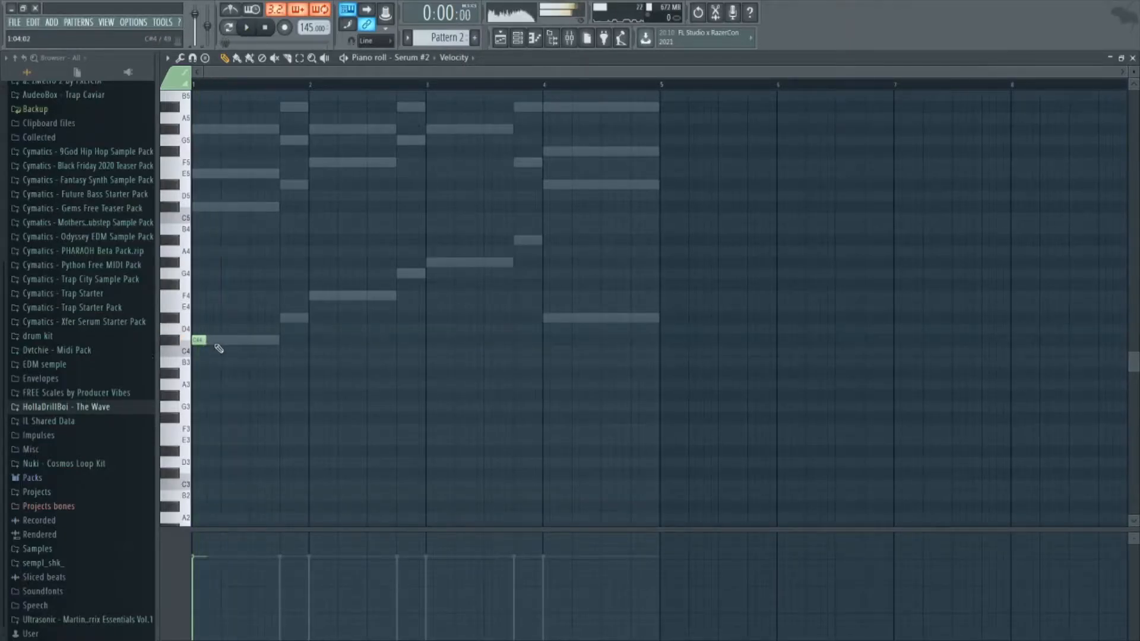
Repeat the short bass note through bars 1 and 2 as six C#4, two D#4, six F4 and two G4 notes.
key(ctrl+b)
key(ctrl+b)
key(ctrl+b)
key(ctrl+b)
key(shift+Up)
key(shift+Up)
key(ctrl+b)
key(ctrl+b)
Continue the bass through bars 3 and 4 with six G#4, two A#4 and eight D#4 notes, and play it back.
key(ctrl+b)
key(shift+Up)
key(shift+Up)
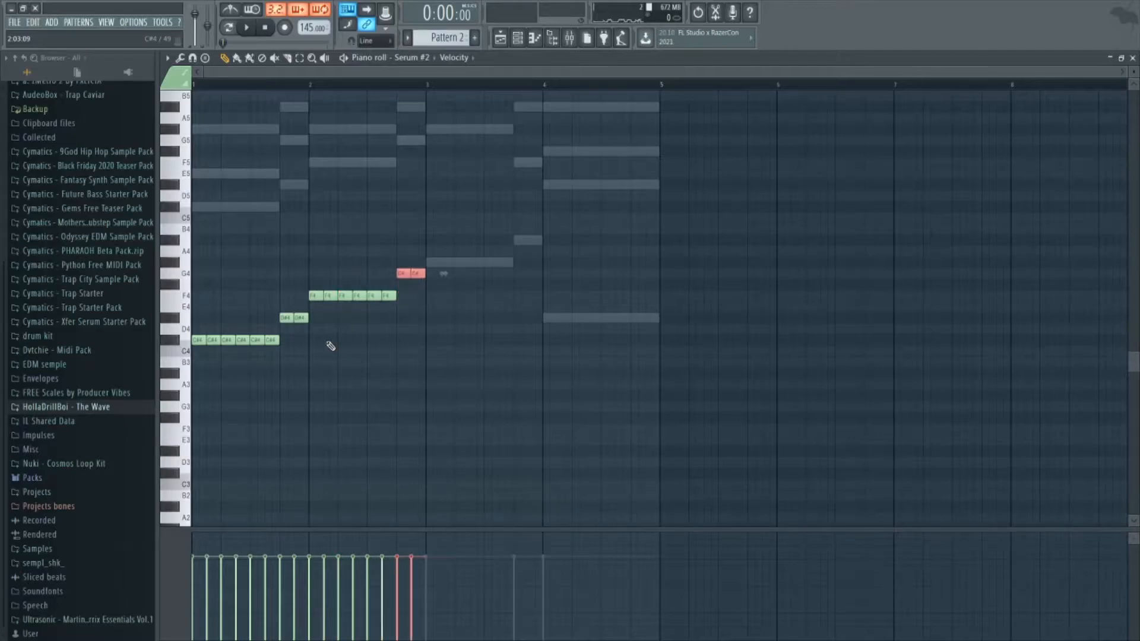
key(ctrl+b)
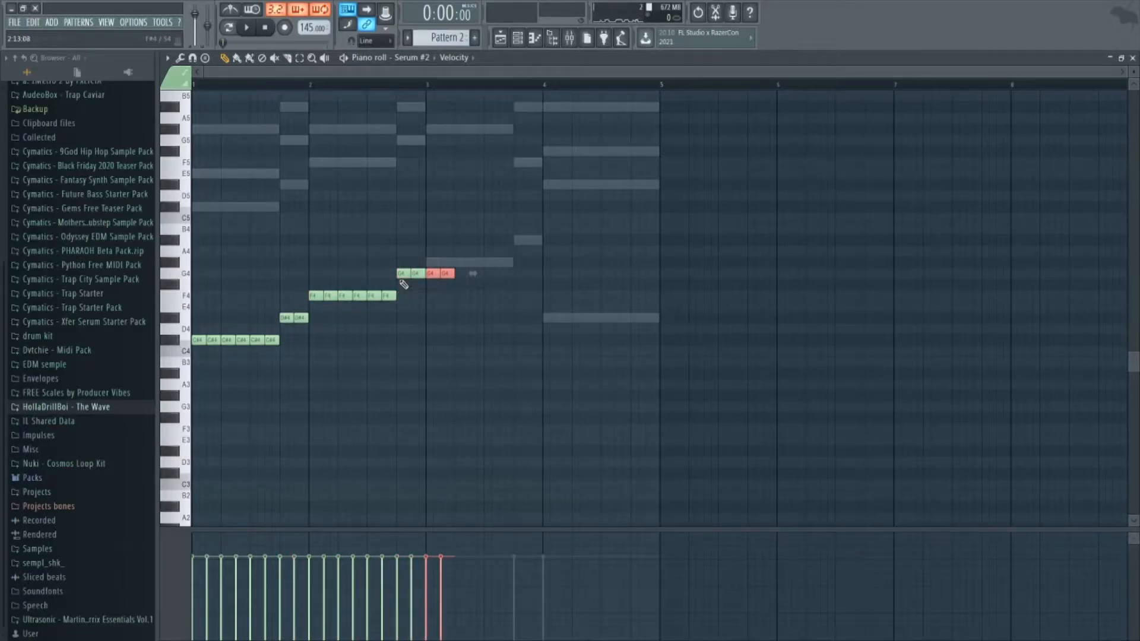
key(shift+Up)
key(shift+Up)
key(ctrl+b)
key(ctrl+b)
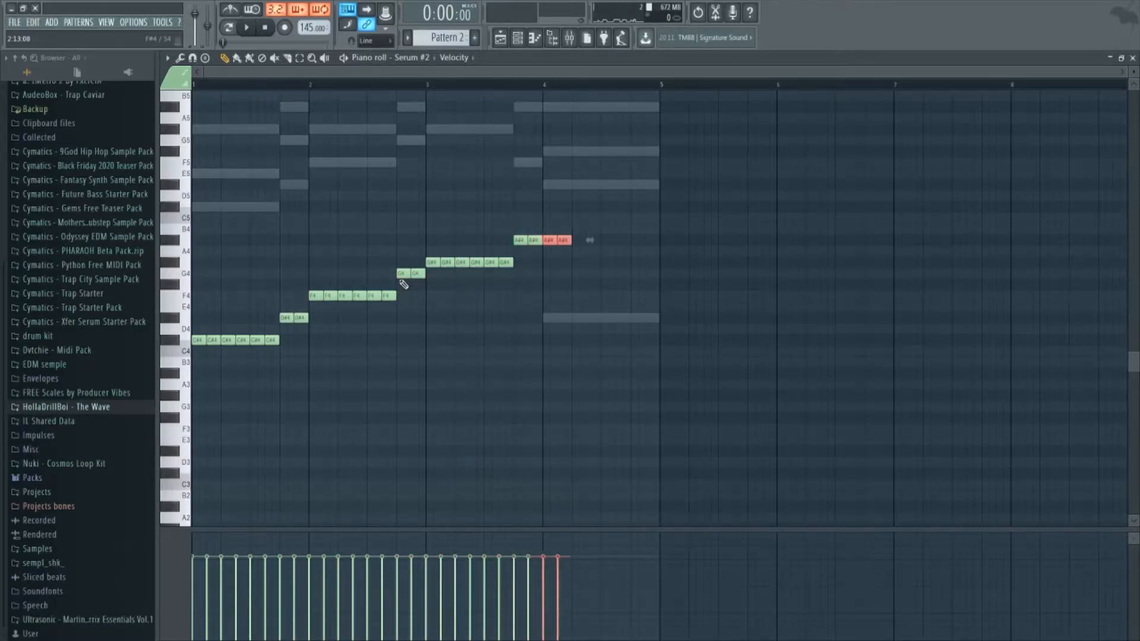
key(ctrl+b)
key(ctrl+b)
key(space)
key(F6)
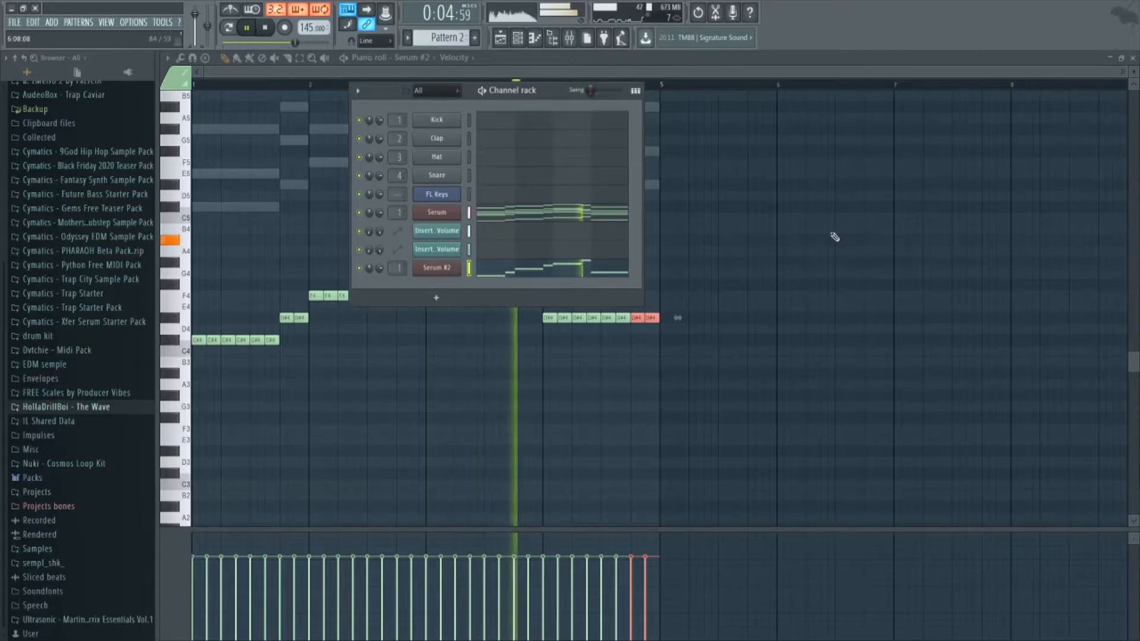
key(F6)
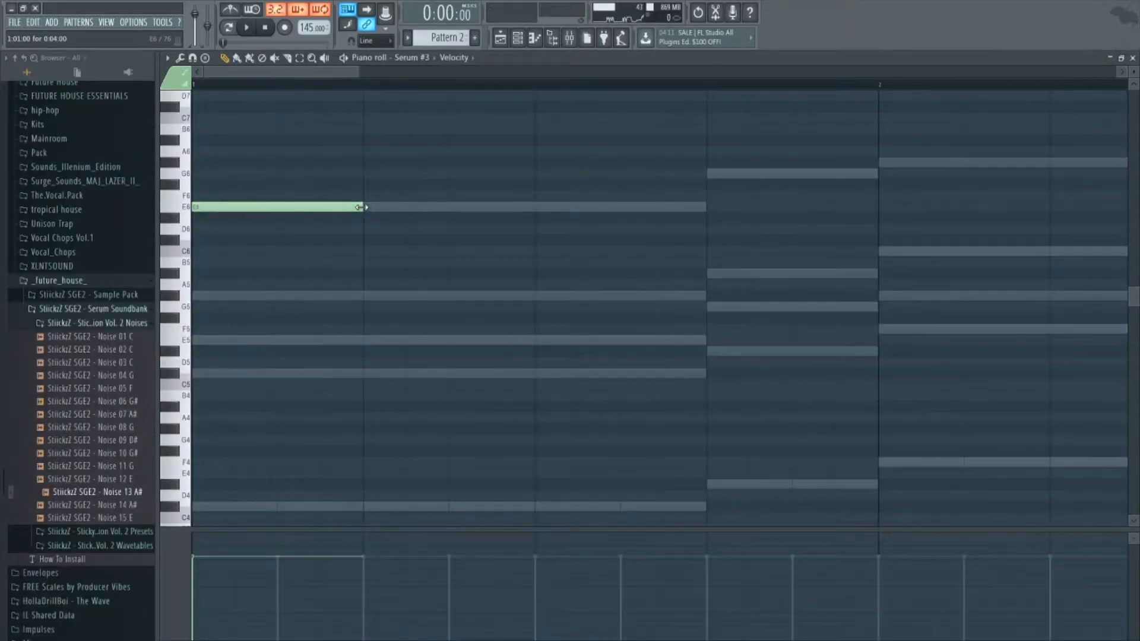
Try a G6 note late in bar 1 and a G#6 at the start of bar 2 on Serum #3.
scroll(365, 216, down, 4)
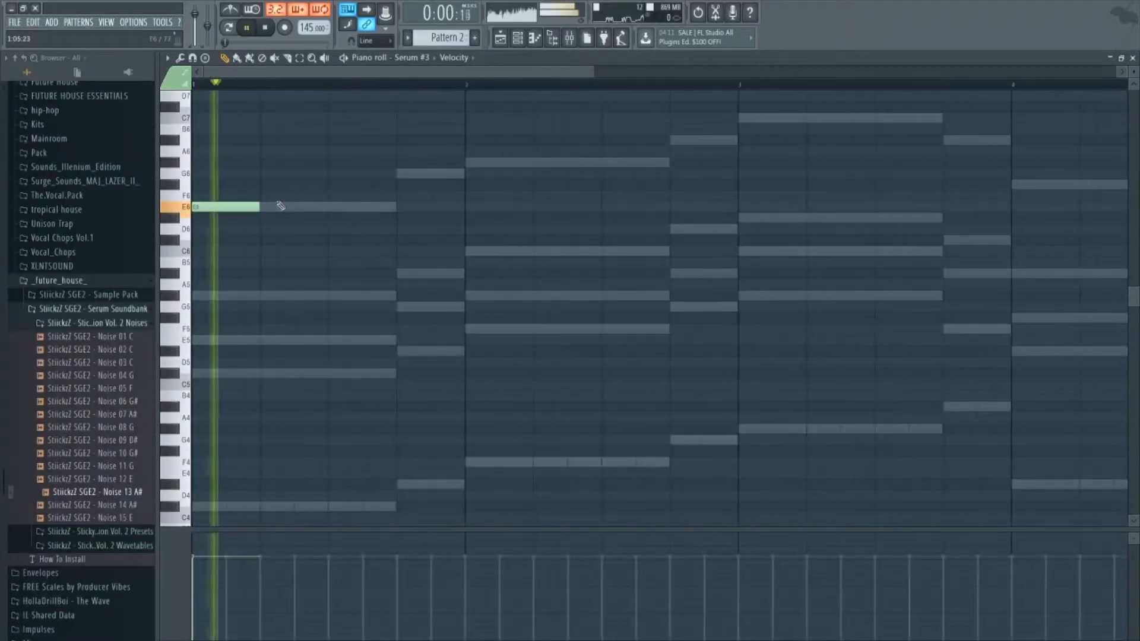
click(401, 173)
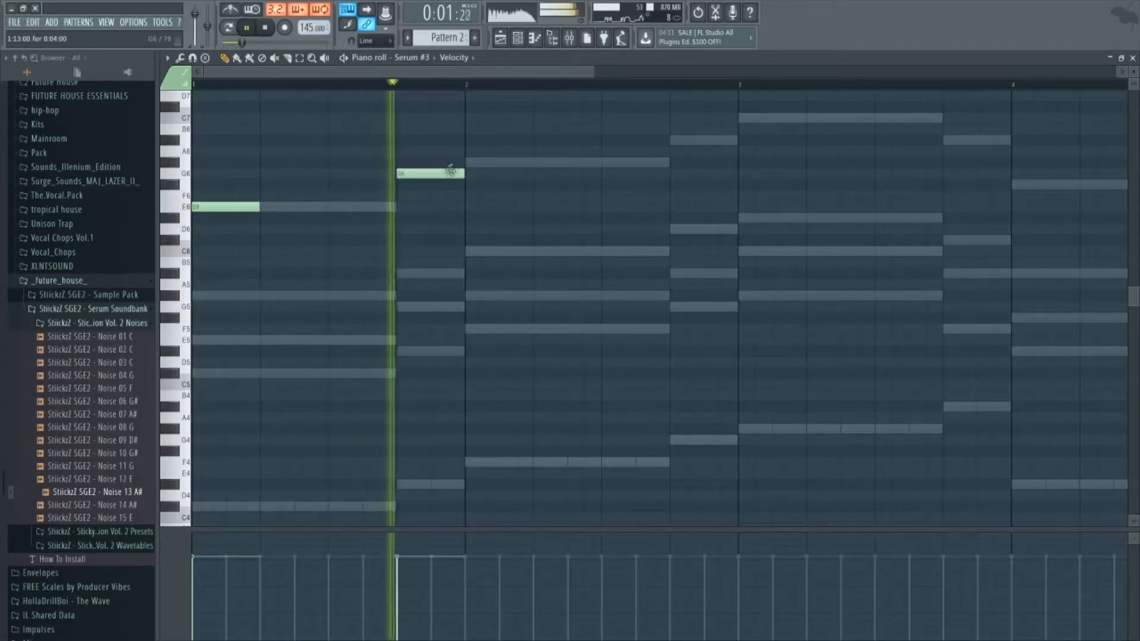
click(470, 162)
key(space)
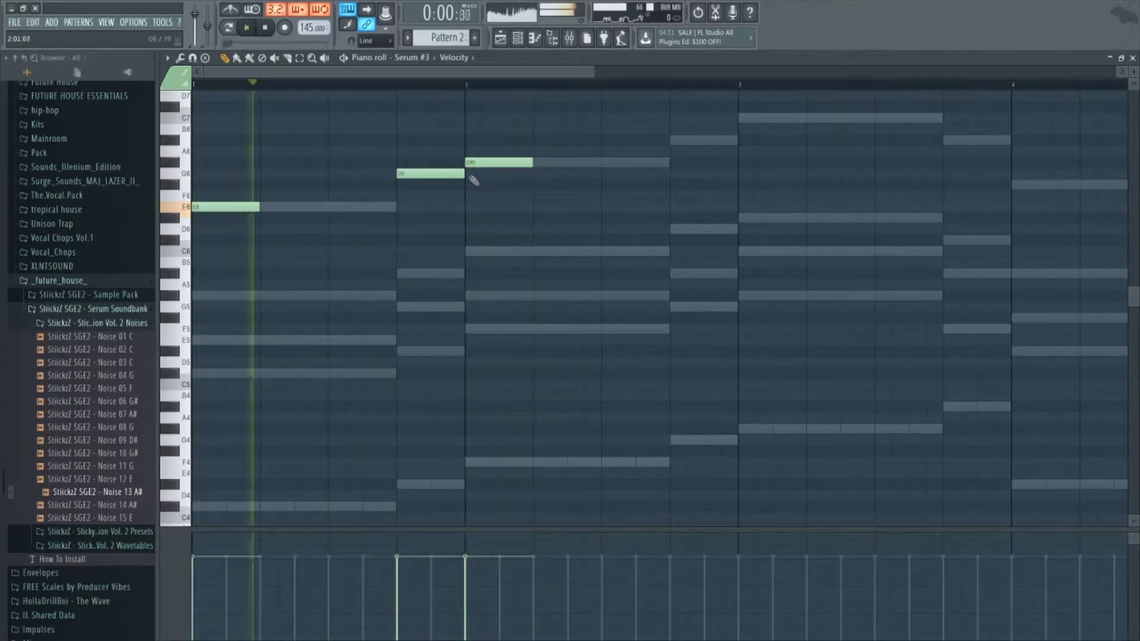
Add a D#6 overlapping the opening E6 on Serum #3, plus overlapping G6 and G#6 notes at the end of bar 1.
key(space)
drag(283, 224, 294, 240)
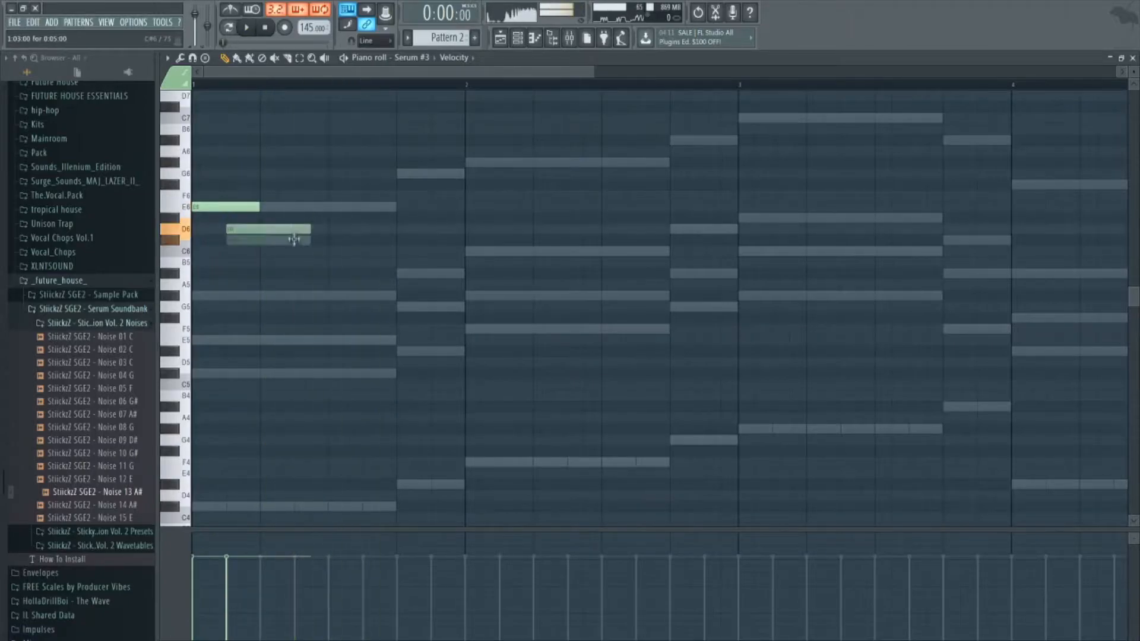
click(401, 173)
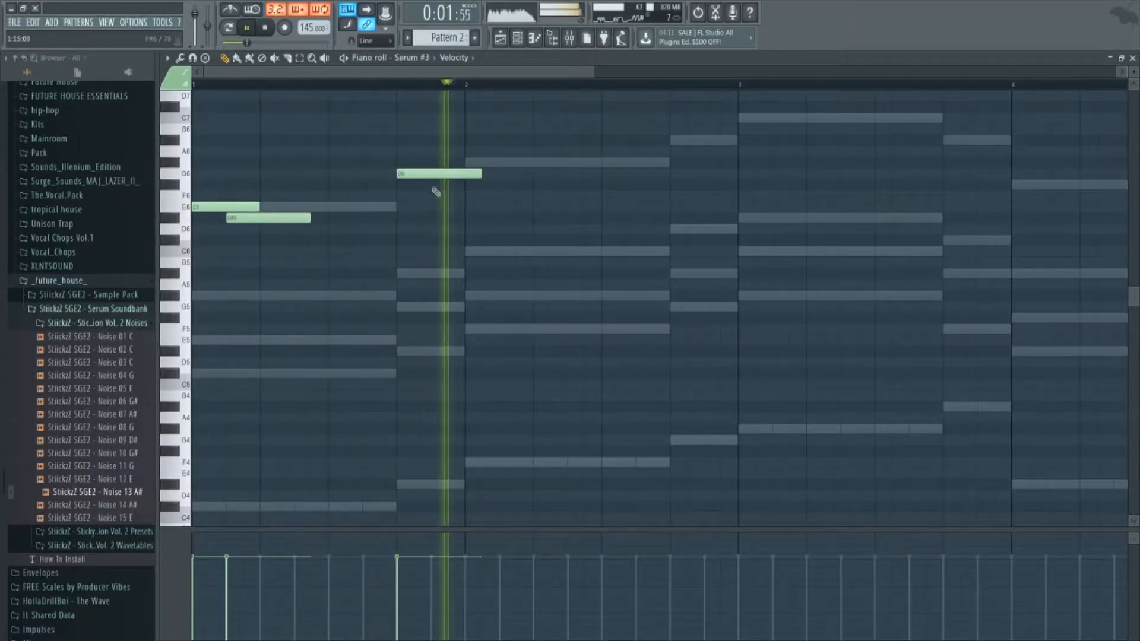
click(438, 162)
key(space)
Add A#6, G#6 and D6 melody notes in the second half of bar 2, checking by playback.
click(573, 140)
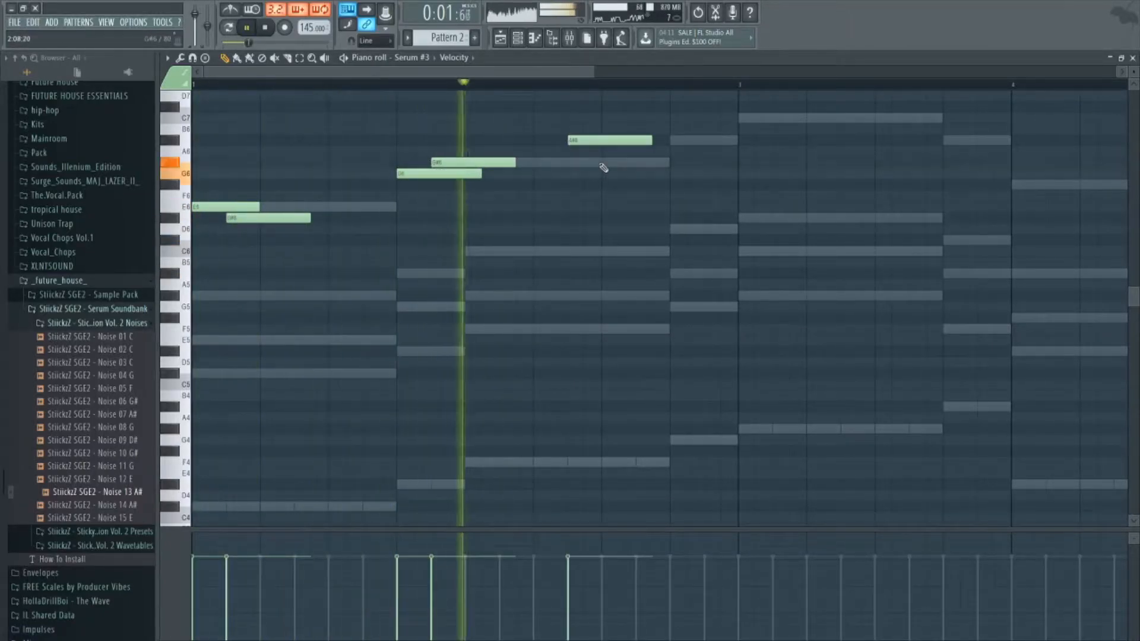
click(605, 162)
click(673, 229)
key(space)
scroll(468, 186, down, 2)
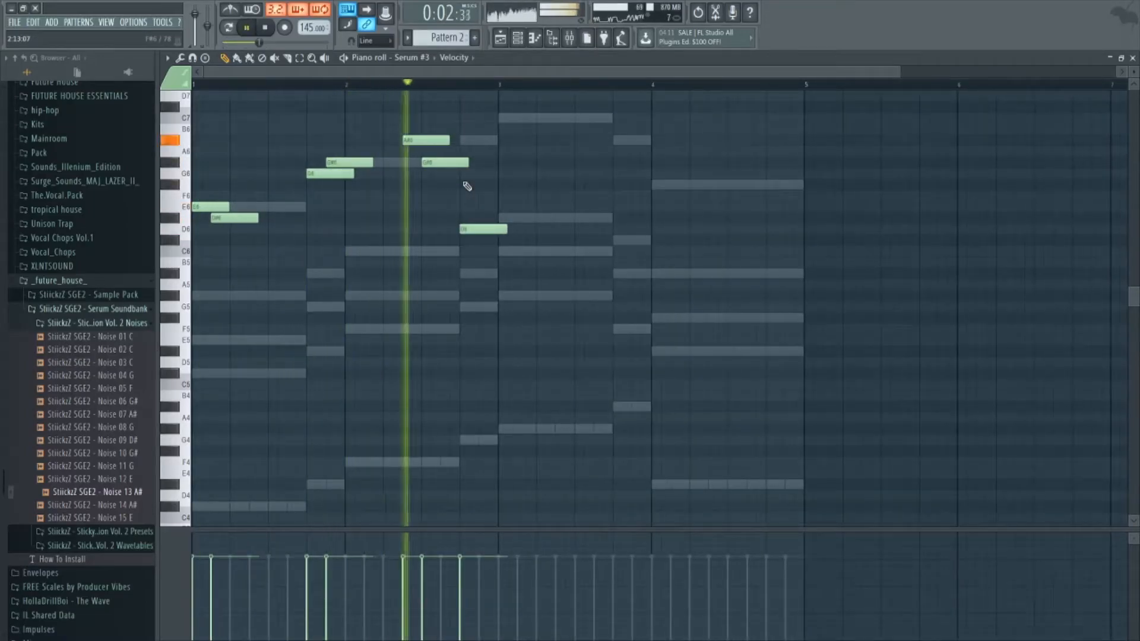
key(ctrl+a)
key(Delete)
key(ctrl+z)
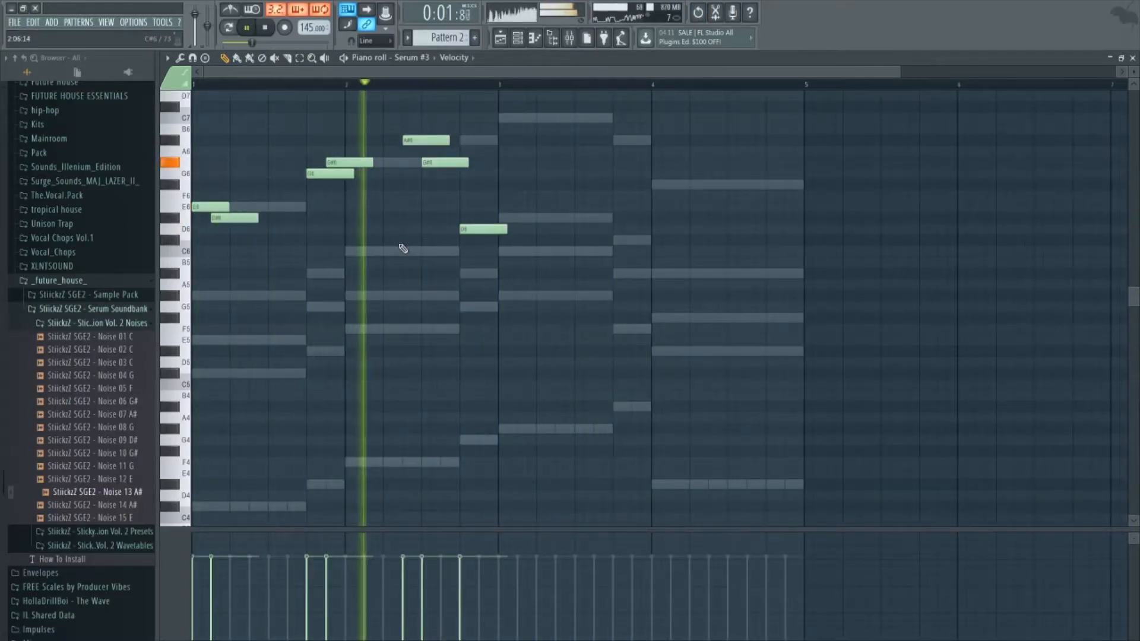
Draw overlapping D#6 and D6 notes at the start of bar 3 and delete the trial C6 and B5 notes.
click(521, 231)
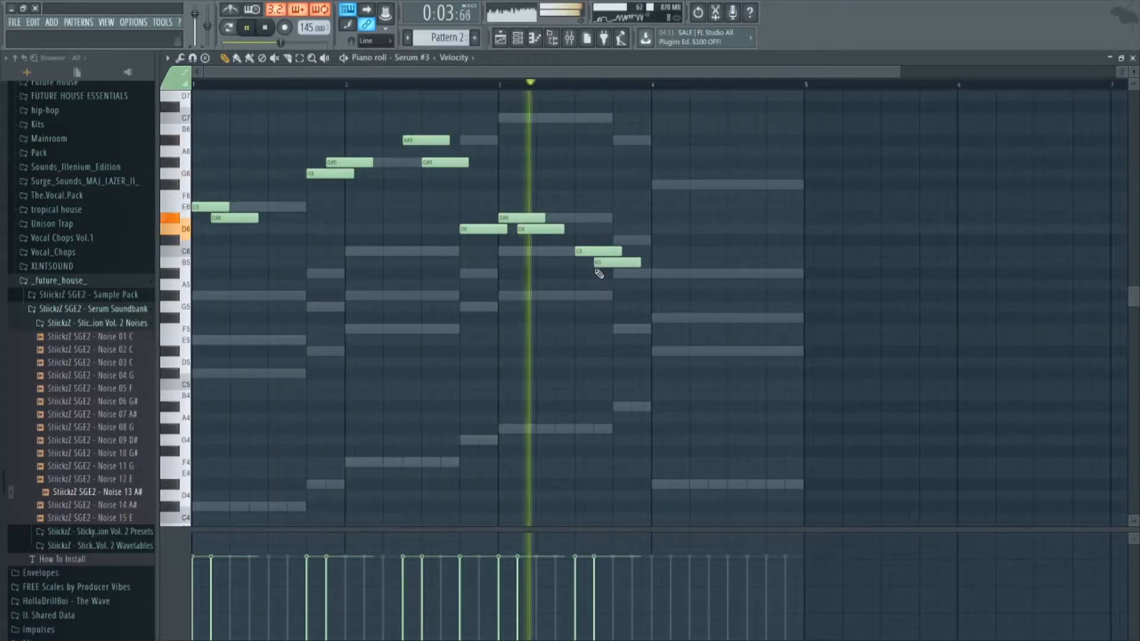
right_click(598, 263)
right_click(590, 251)
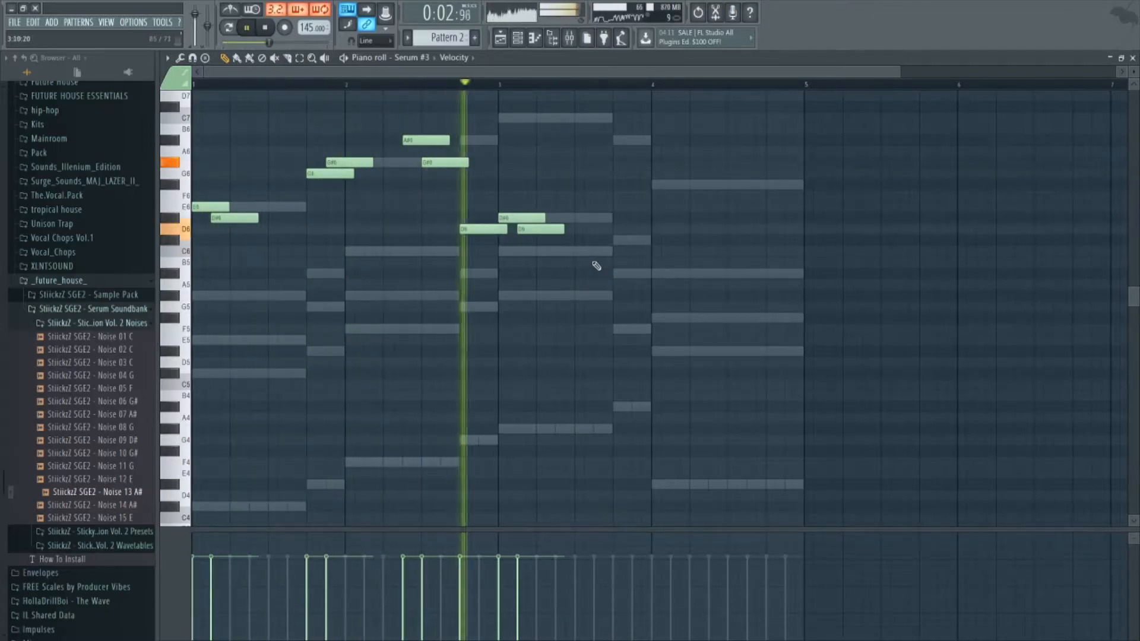
Try the note pairs A#5 and A5, and C6 and A#5, near the end of bar 3 against playback.
click(623, 241)
drag(640, 241, 641, 273)
click(642, 285)
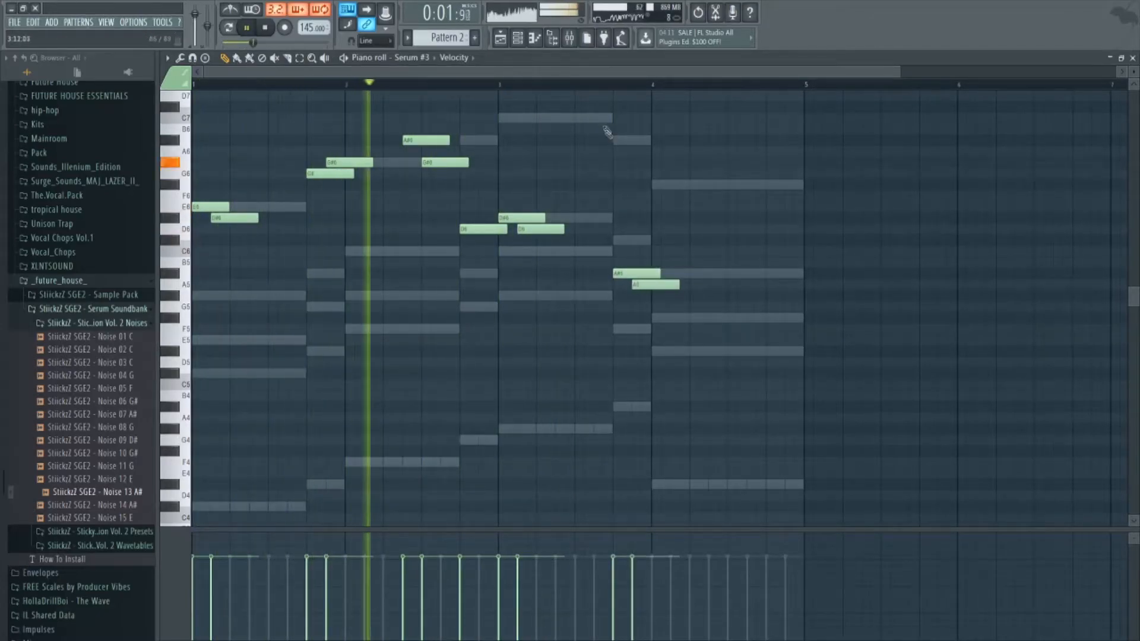
right_click(627, 274)
right_click(636, 285)
click(581, 251)
click(596, 261)
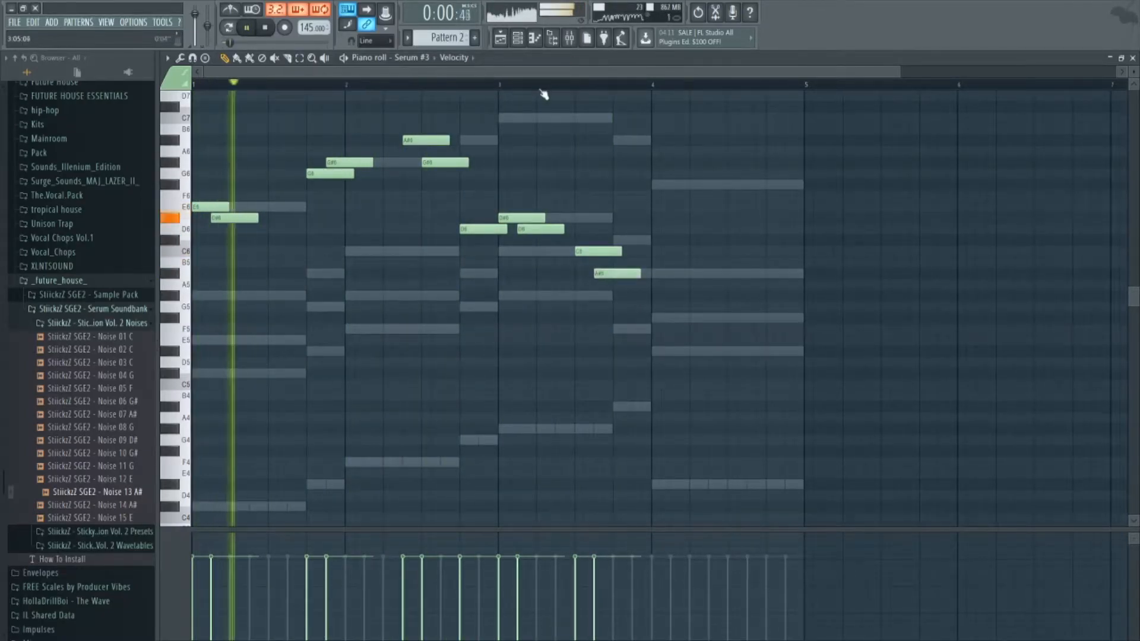
right_click(597, 251)
right_click(606, 274)
Complete the melody with A#5 late in bar 3, two F#5 notes in bar 4, and a final A#5 trimmed to the bar's end.
key(space)
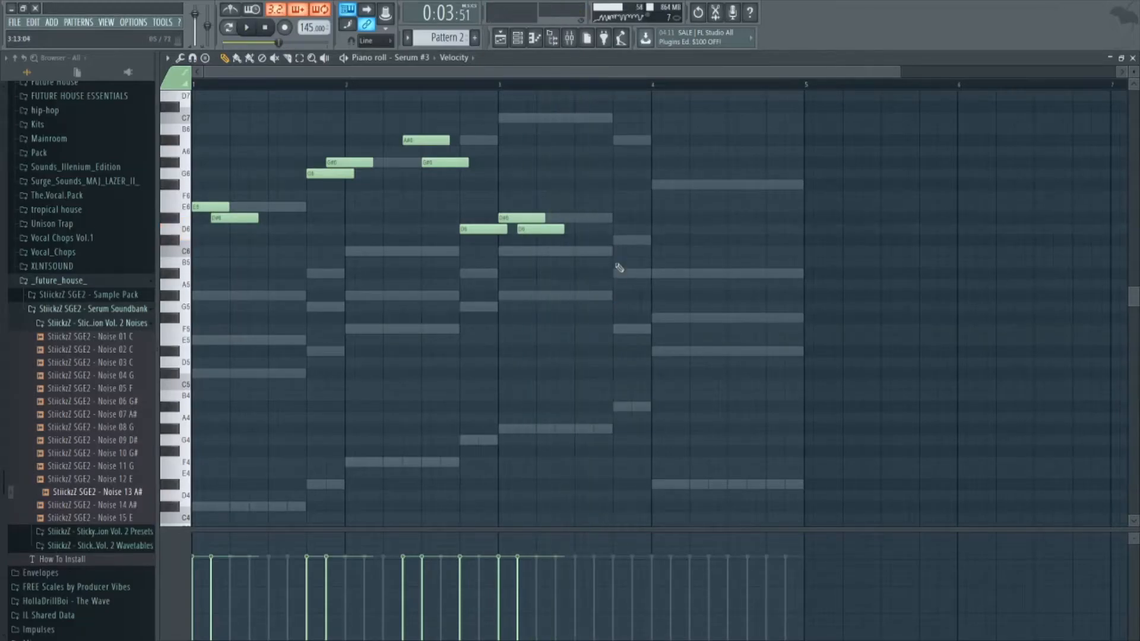
click(617, 273)
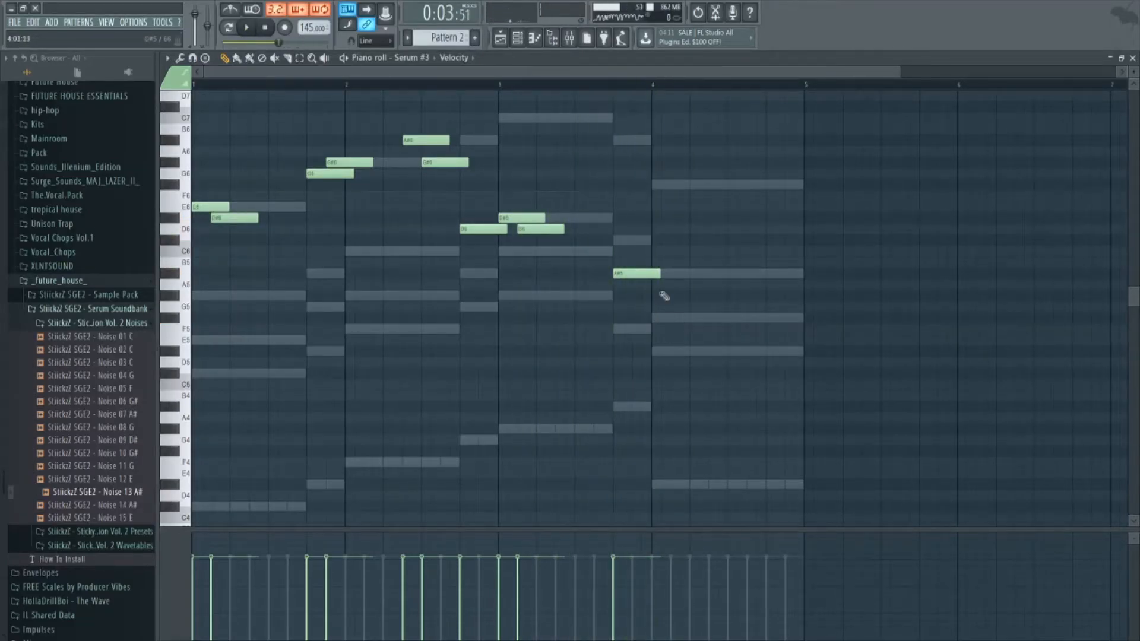
key(space)
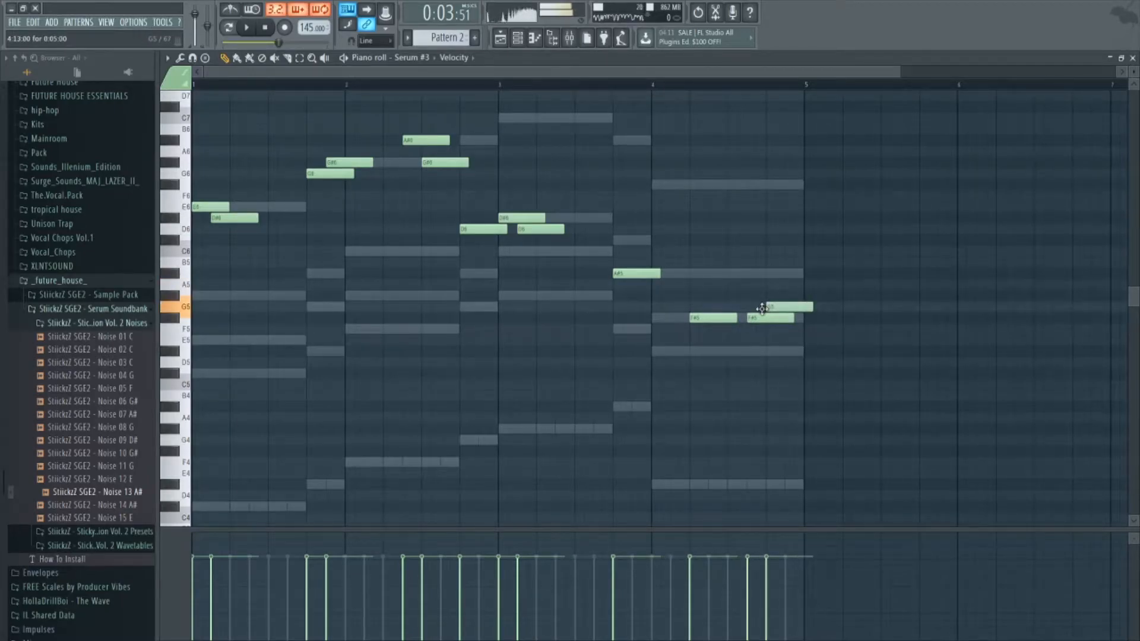
key(space)
drag(812, 309, 803, 309)
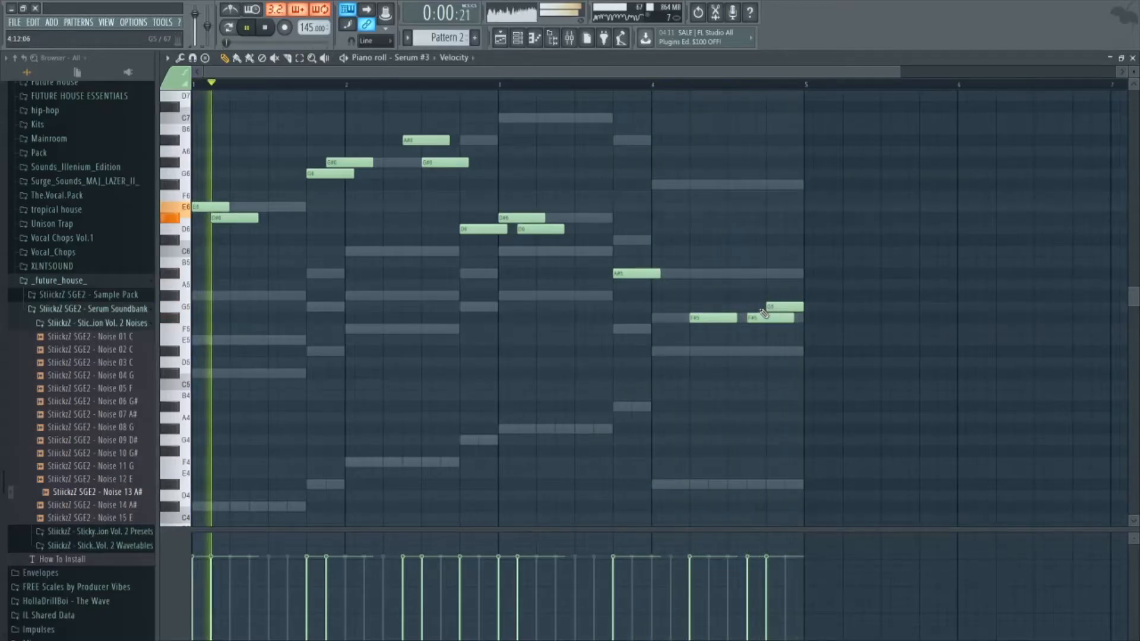
drag(770, 308, 769, 272)
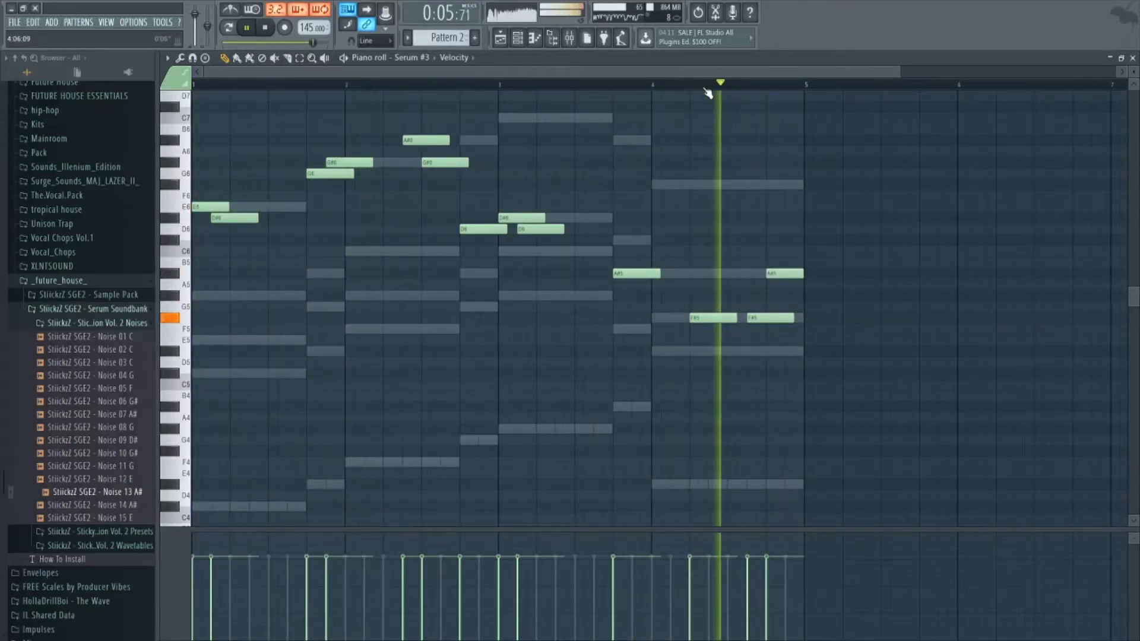
Review the Channel rack and look through the StiickzZ SGE2 Serum Soundbank folders in the sample browser.
click(527, 44)
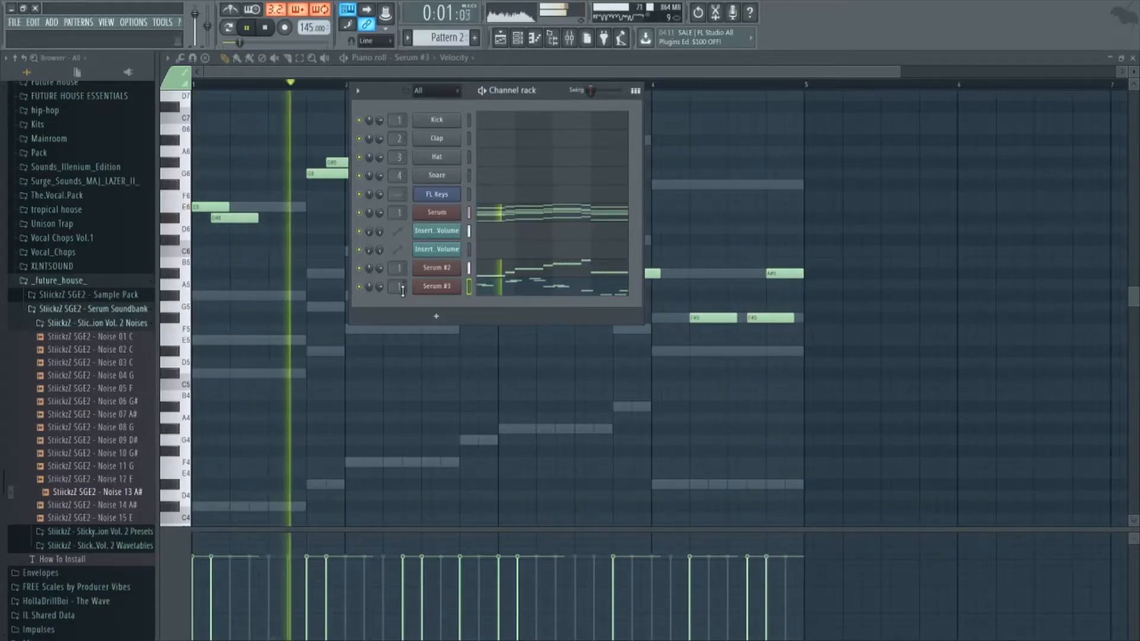
click(96, 324)
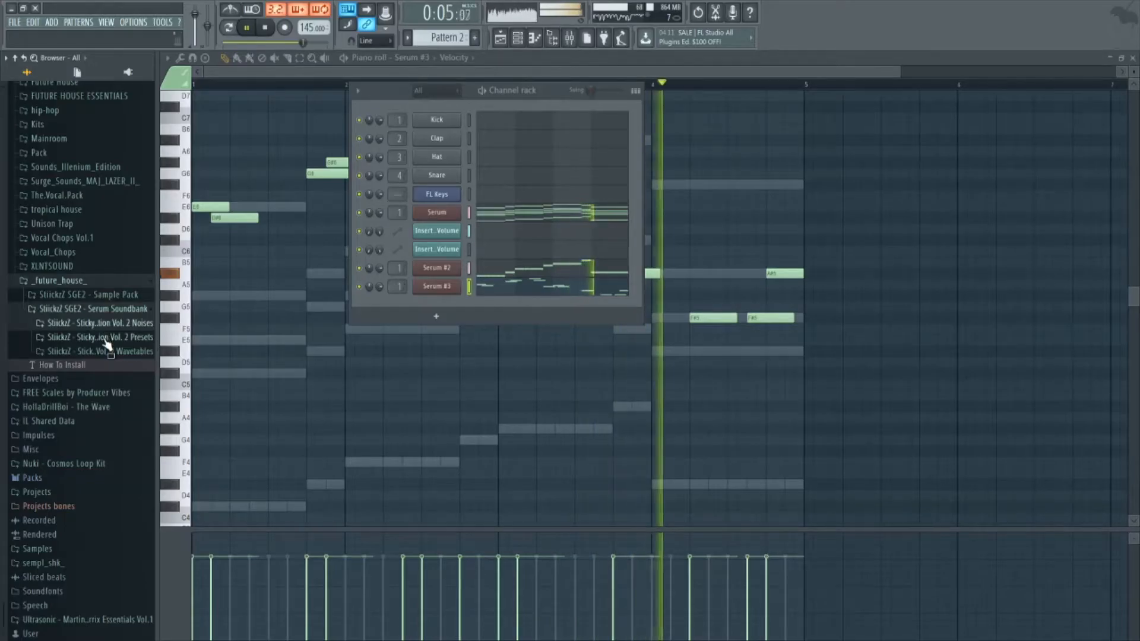
click(104, 336)
click(106, 337)
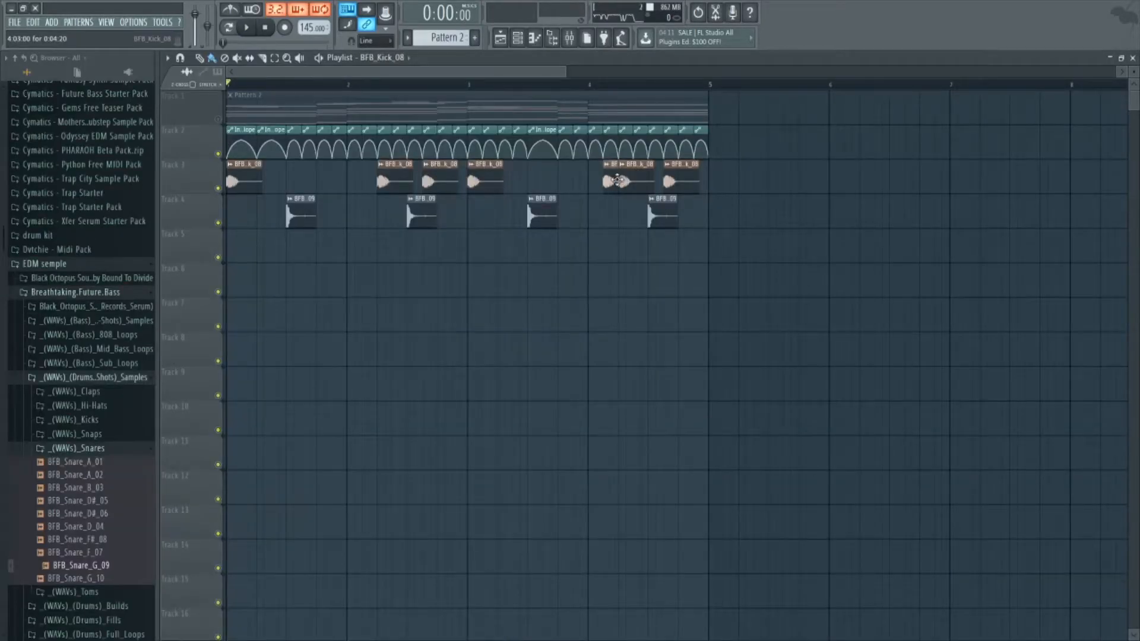
key(space)
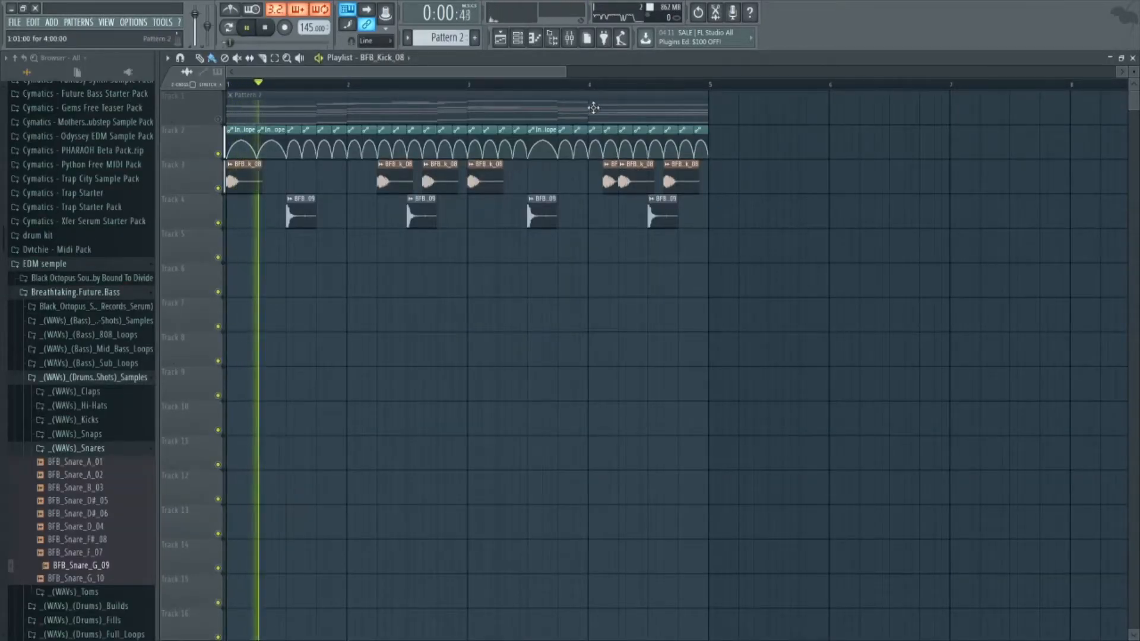
Layer BFB_Snare_A_01 on Track 5 under each of the four existing snare hits in the playlist.
key(space)
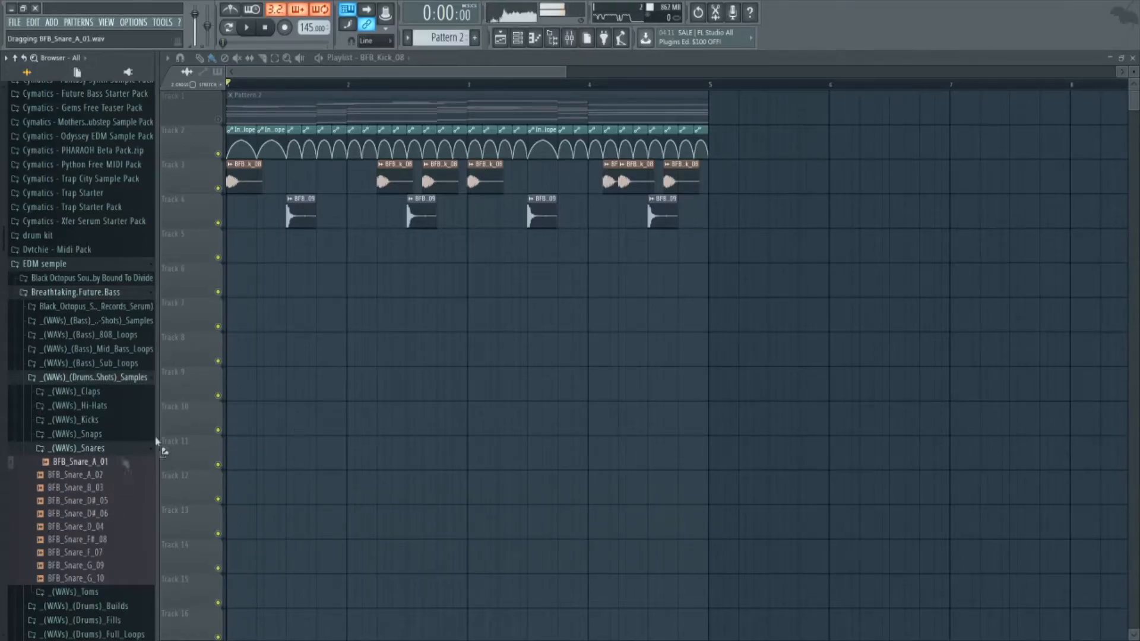
click(416, 248)
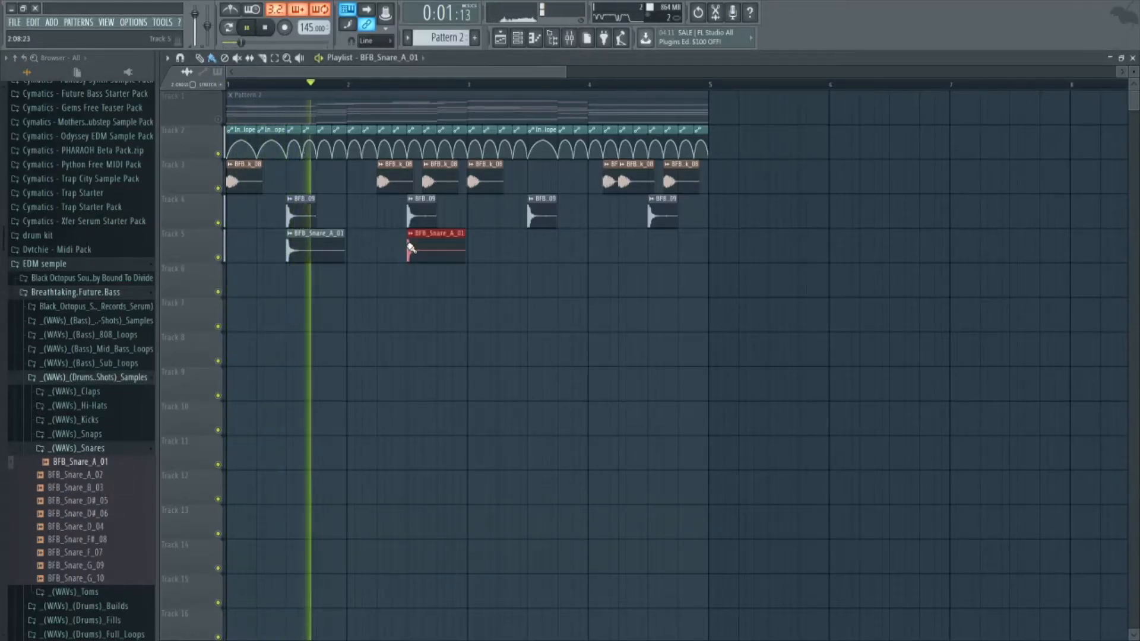
click(538, 248)
click(654, 243)
Audition the other BFB snares and layer BFB_Snare_G_09 on Track 6 under the same four snare hits.
click(95, 514)
click(96, 527)
click(96, 540)
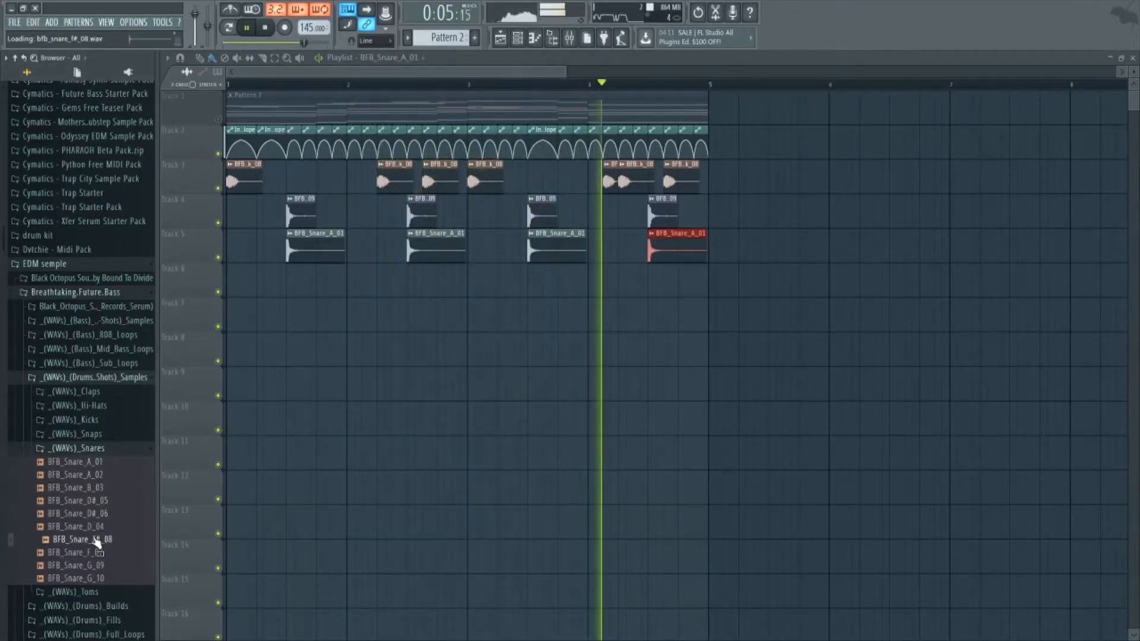
click(99, 554)
click(103, 567)
drag(418, 295, 288, 278)
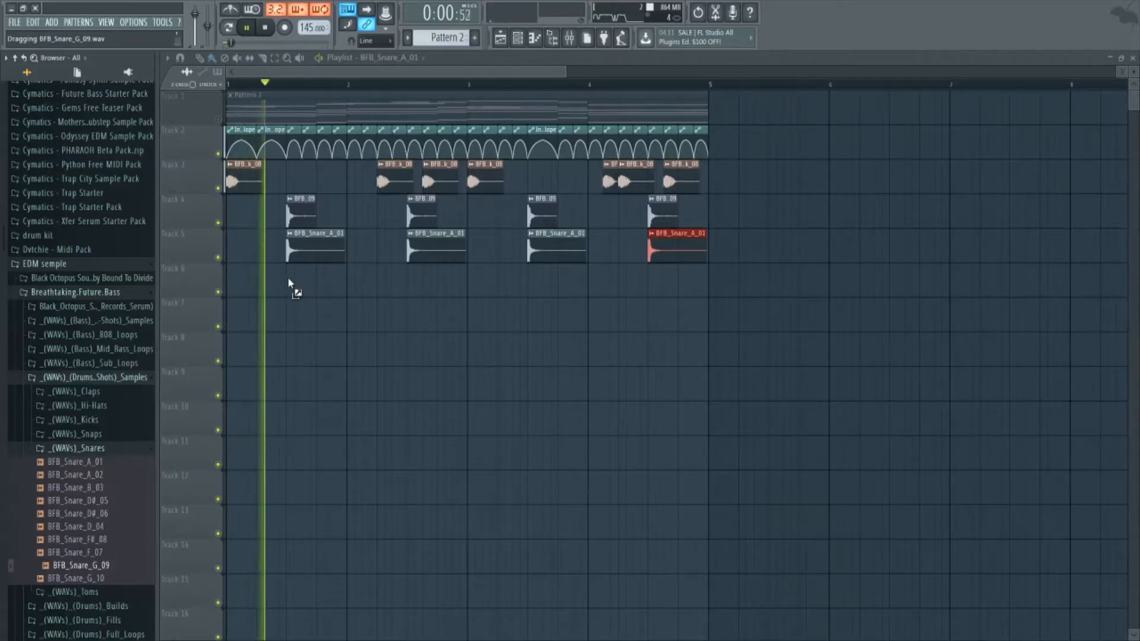
click(410, 280)
click(536, 281)
click(653, 283)
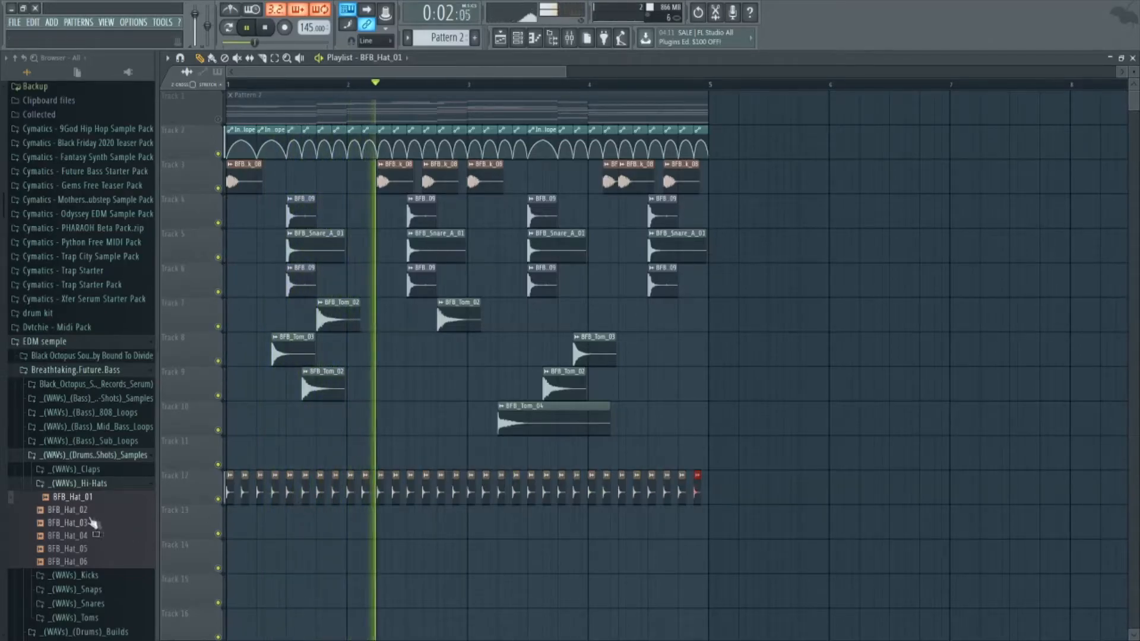
Close the Hi-Hats sample folder, unmute Track 1 and play the arrangement with the drums.
click(91, 485)
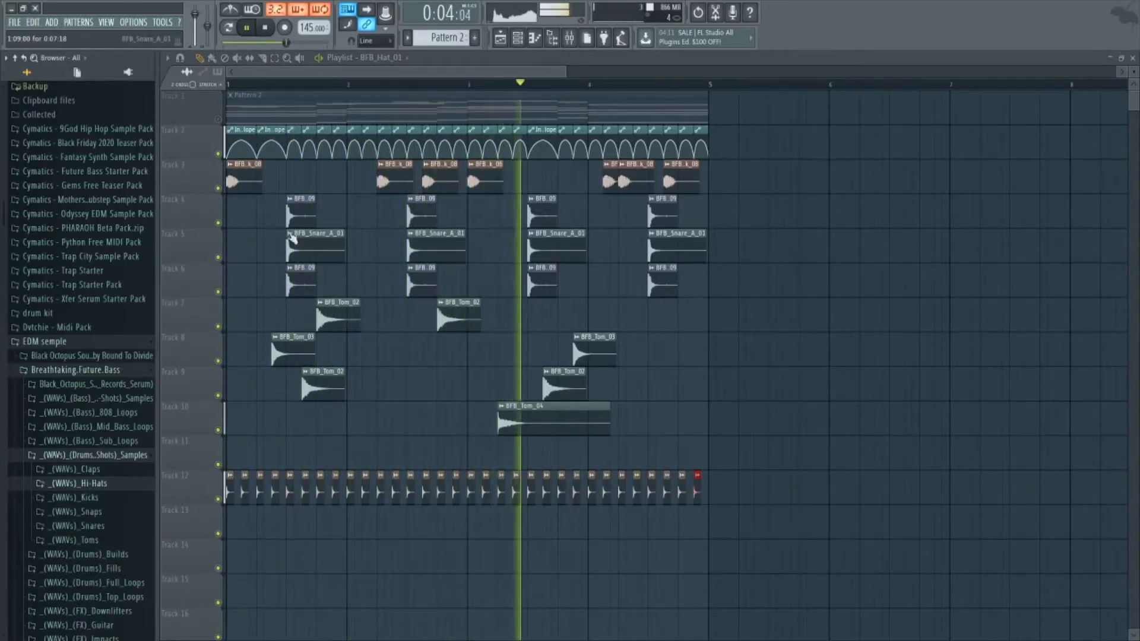
click(220, 123)
key(space)
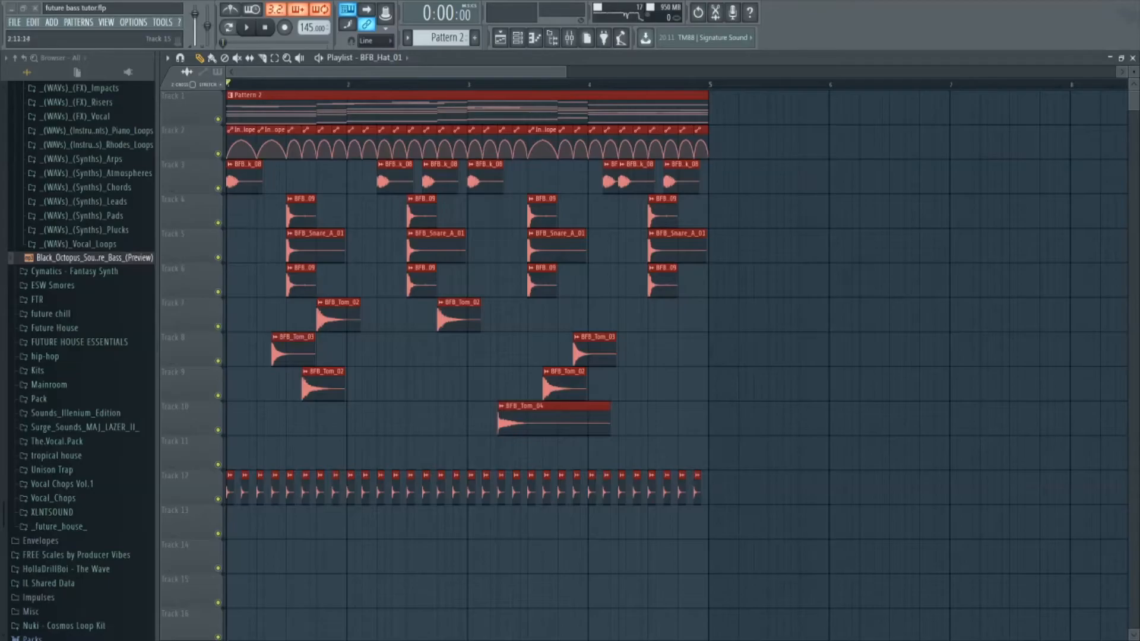
key(space)
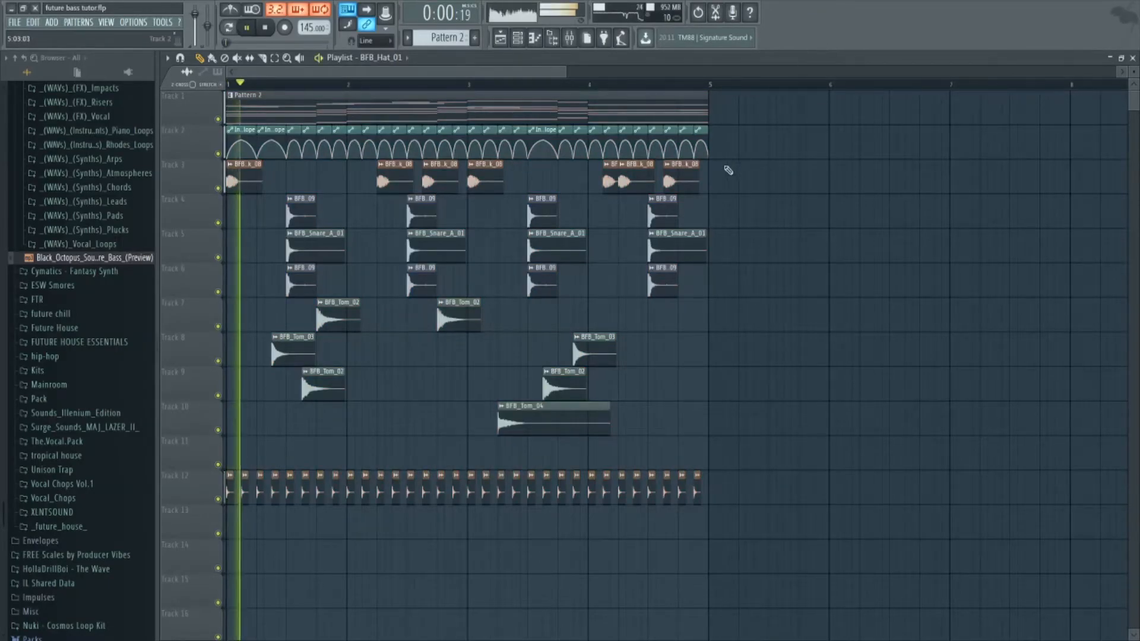
Move the entire four-bar arrangement of pattern, automation and drum clips so that it starts at bar 13.
scroll(412, 290, down, 1)
scroll(412, 290, up, 1)
drag(354, 110, 838, 122)
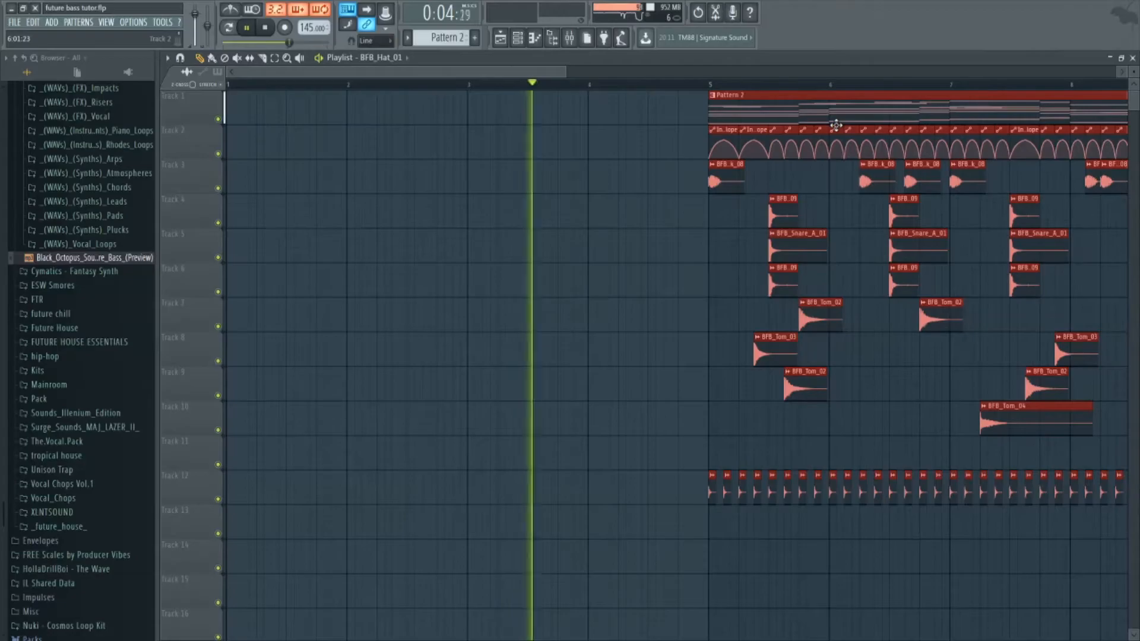
ctrl+scroll(837, 123, down, 3)
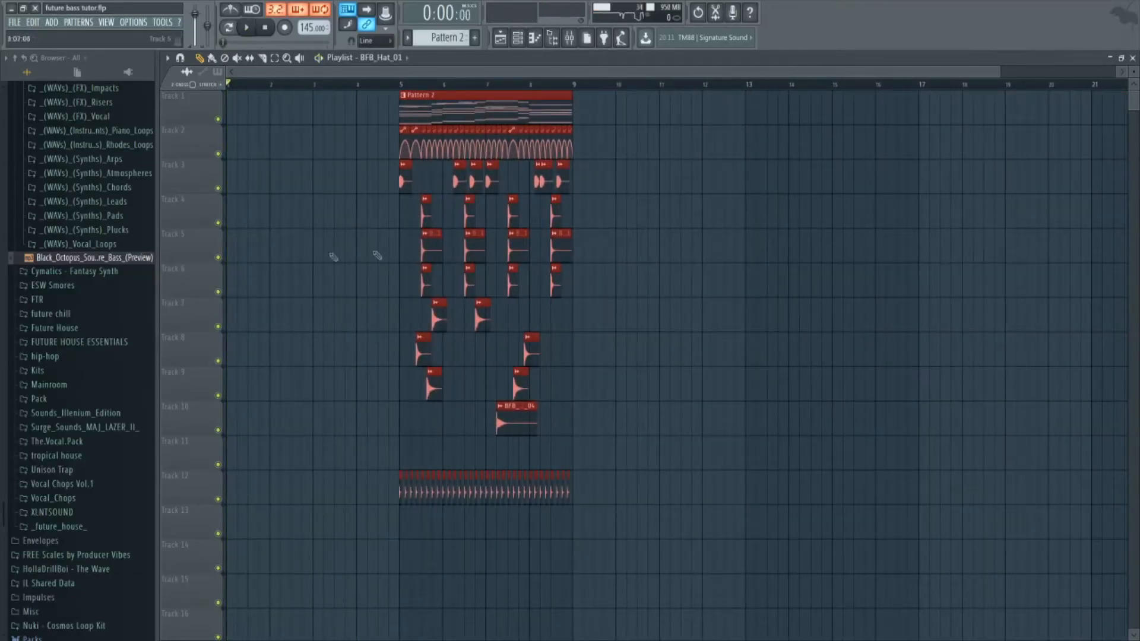
drag(500, 105, 847, 102)
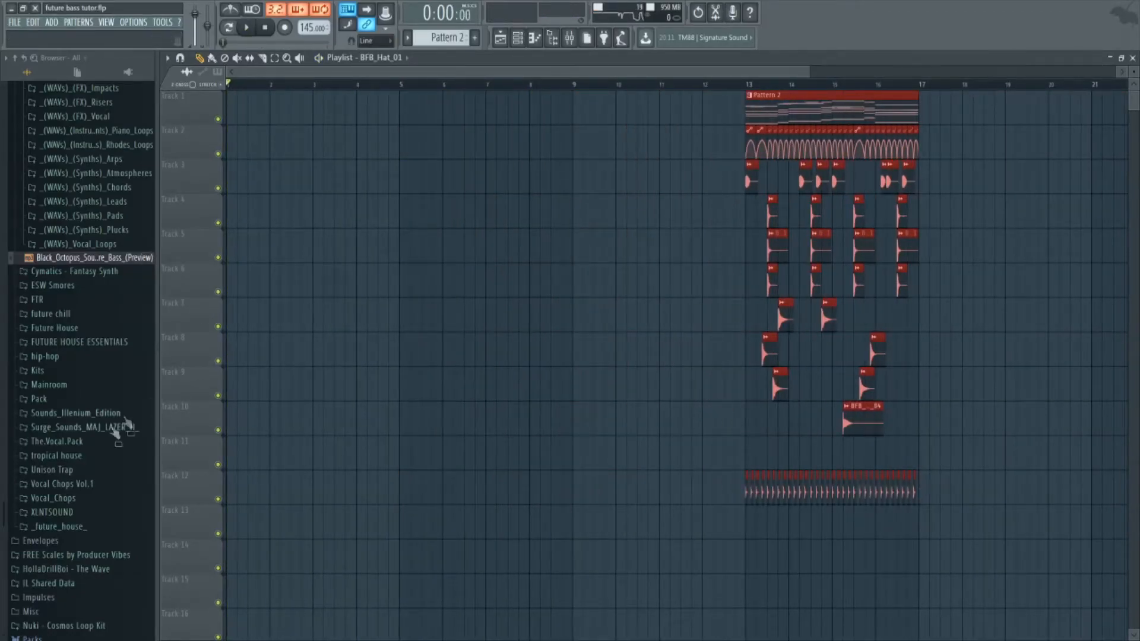
From the tropical house FX samples, place Downlifter 04 on Track 2 and Downlifter 12 on Track 3 at bar 9.
scroll(53, 486, down, 4)
click(109, 294)
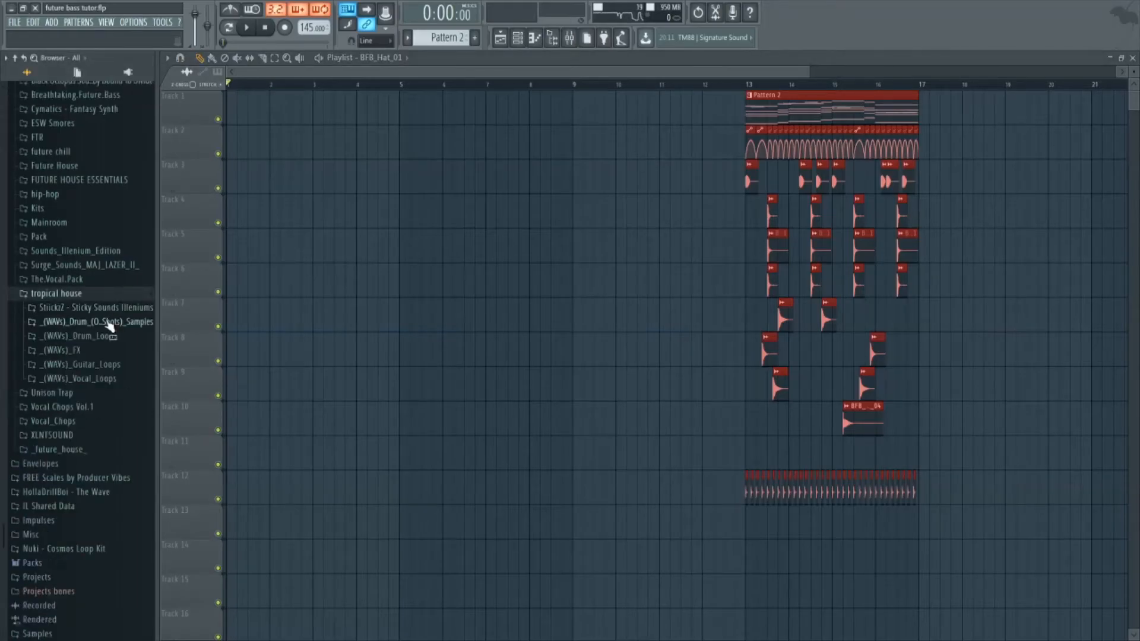
click(108, 351)
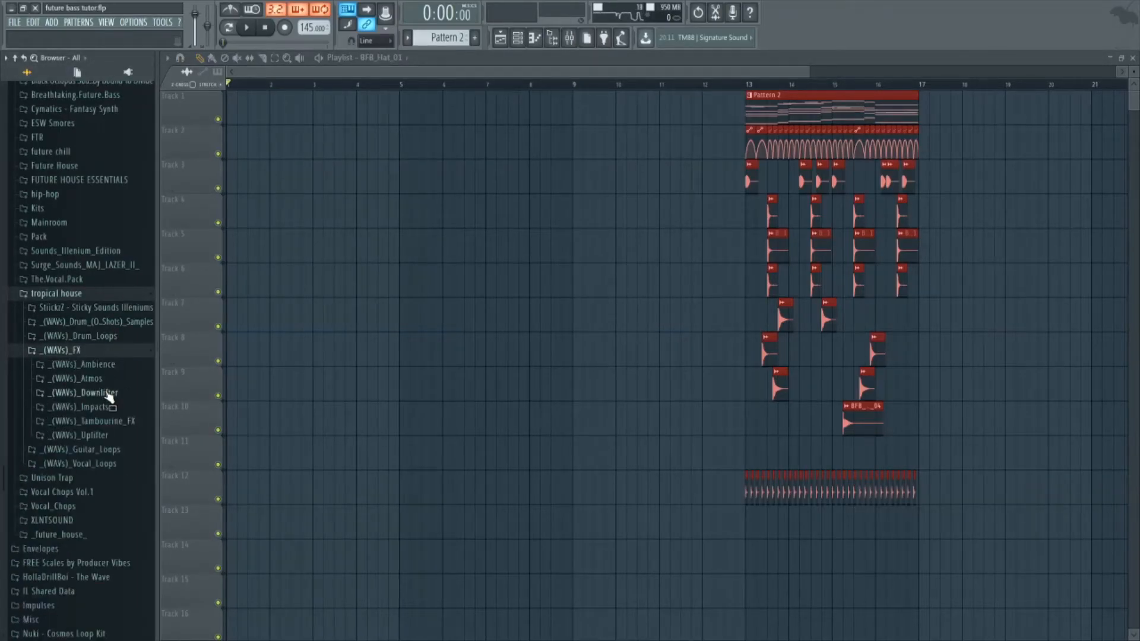
click(95, 379)
click(100, 380)
click(89, 393)
click(95, 418)
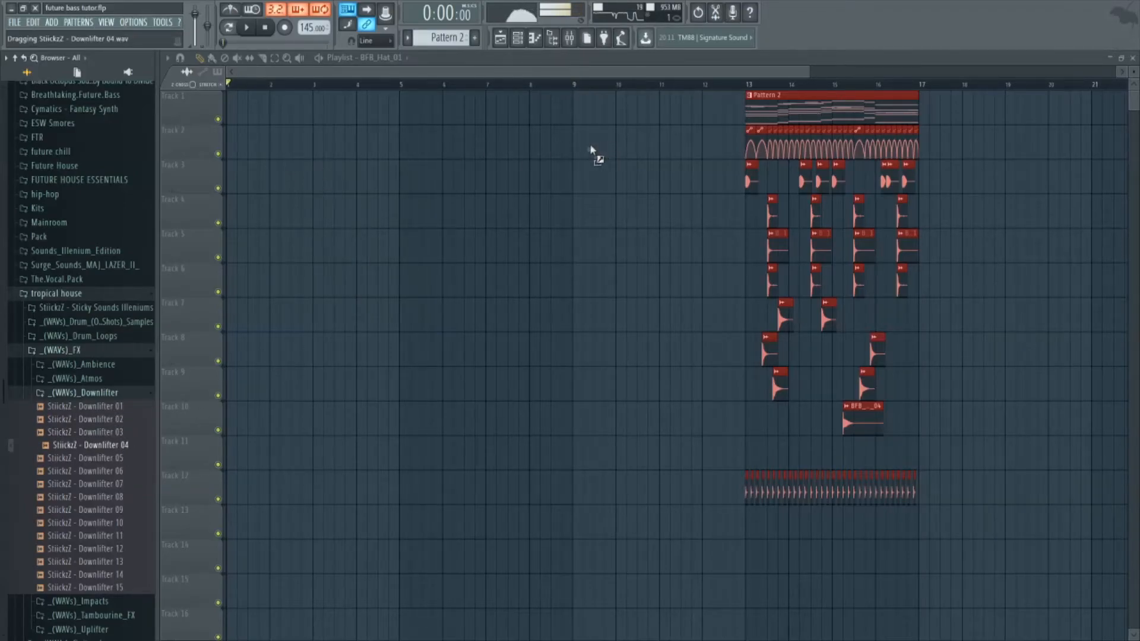
drag(572, 153, 572, 153)
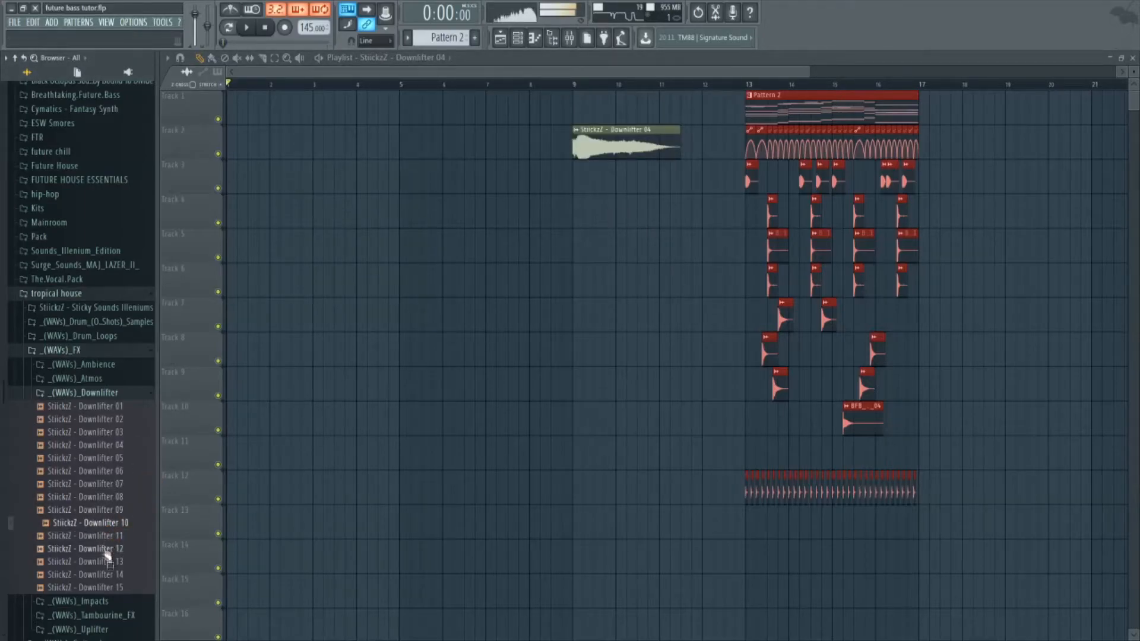
drag(571, 191, 571, 192)
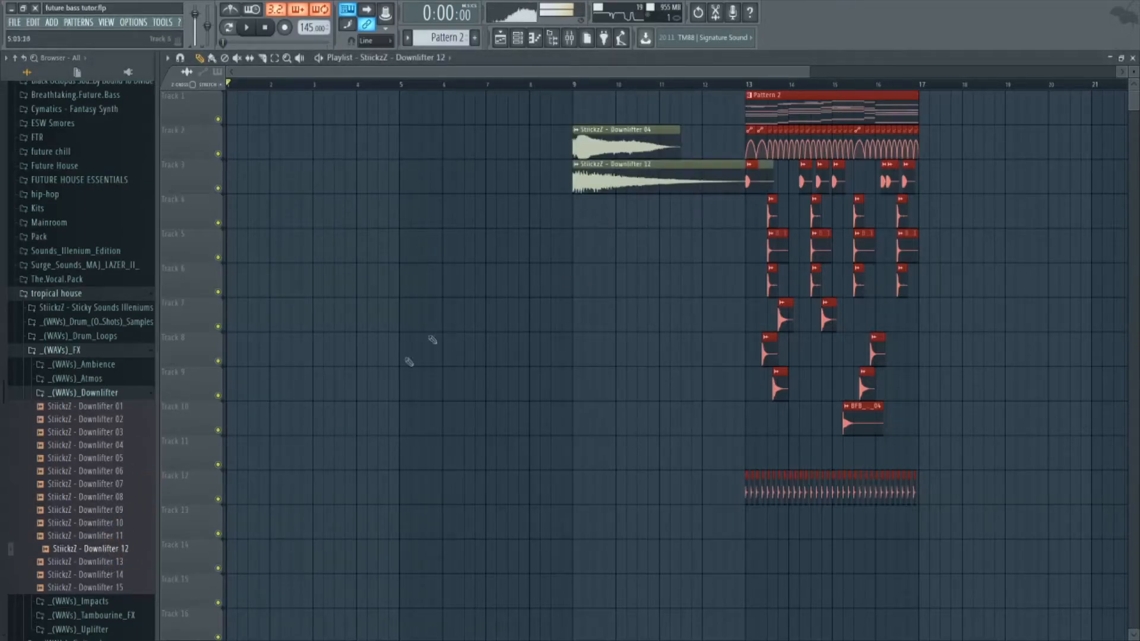
Open the tropical house Ambience samples and place Ambience 04 on Track 4 at bar 9.
click(99, 393)
click(112, 366)
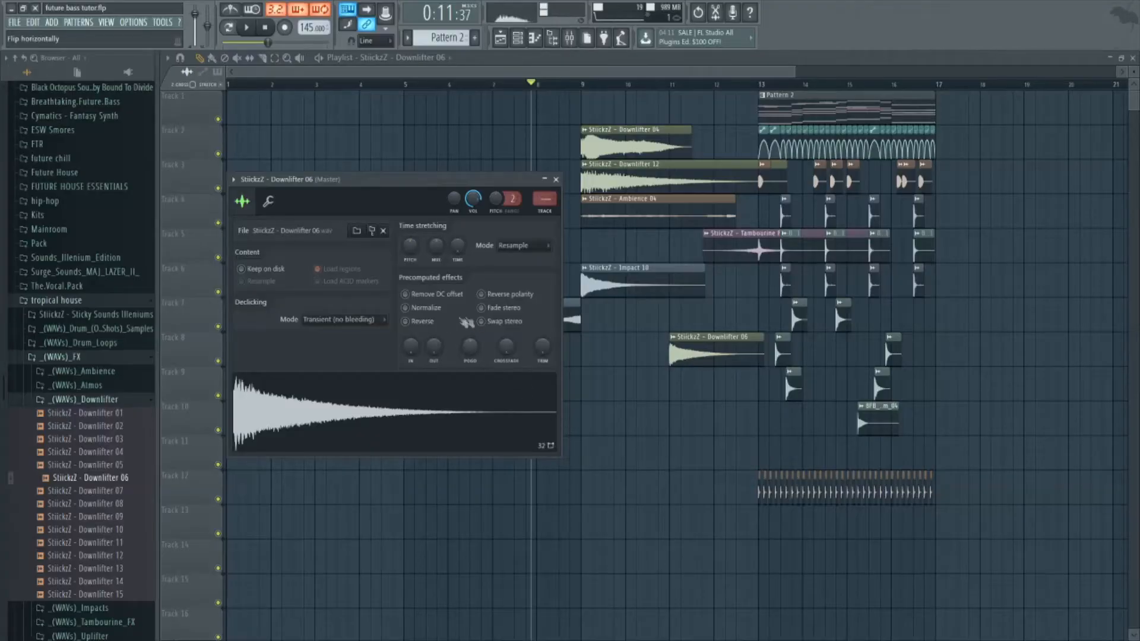
Reverse the Downlifter 06 sample and nudge its Track 8 clip to end halfway through bar 12.
click(405, 322)
key(Escape)
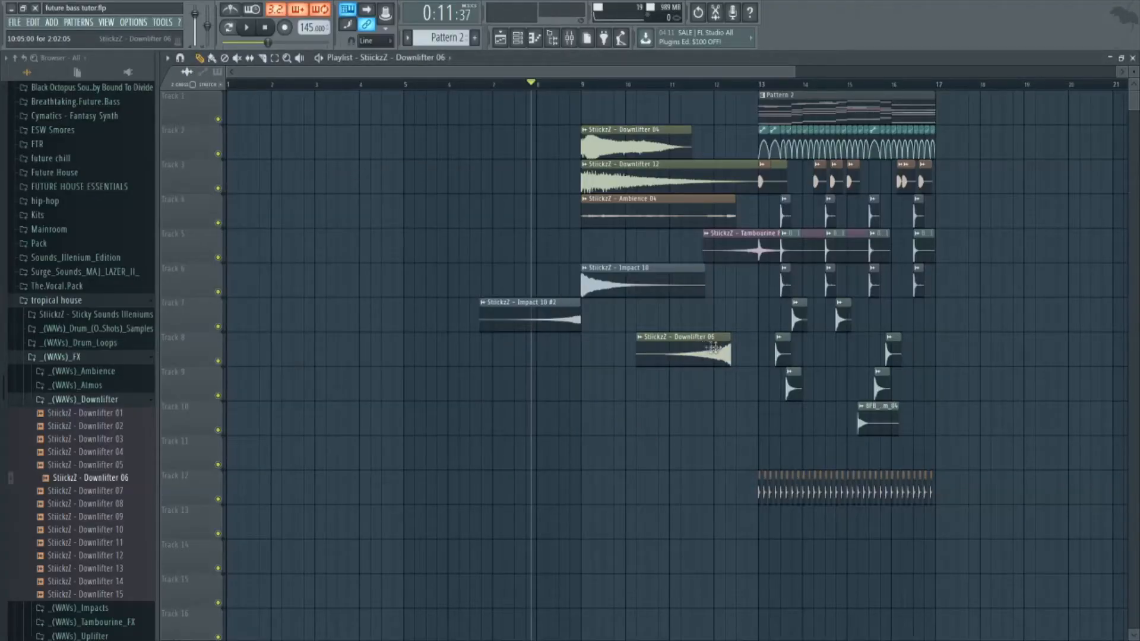
scroll(714, 350, up, 4)
ctrl+click(712, 359)
key(shift+Right)
key(shift+Right)
key(shift+Right)
key(shift+Right)
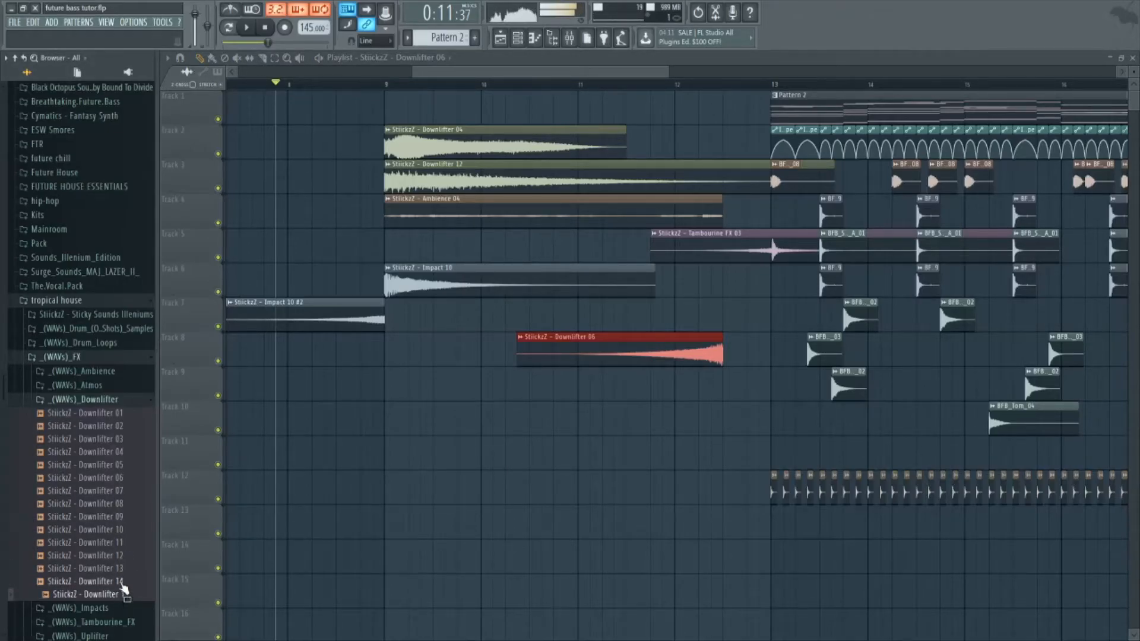
Place the tropical house Clap 09 sample on Track 9 on every beat from bar 9 to the middle of bar 12.
click(102, 358)
key(space)
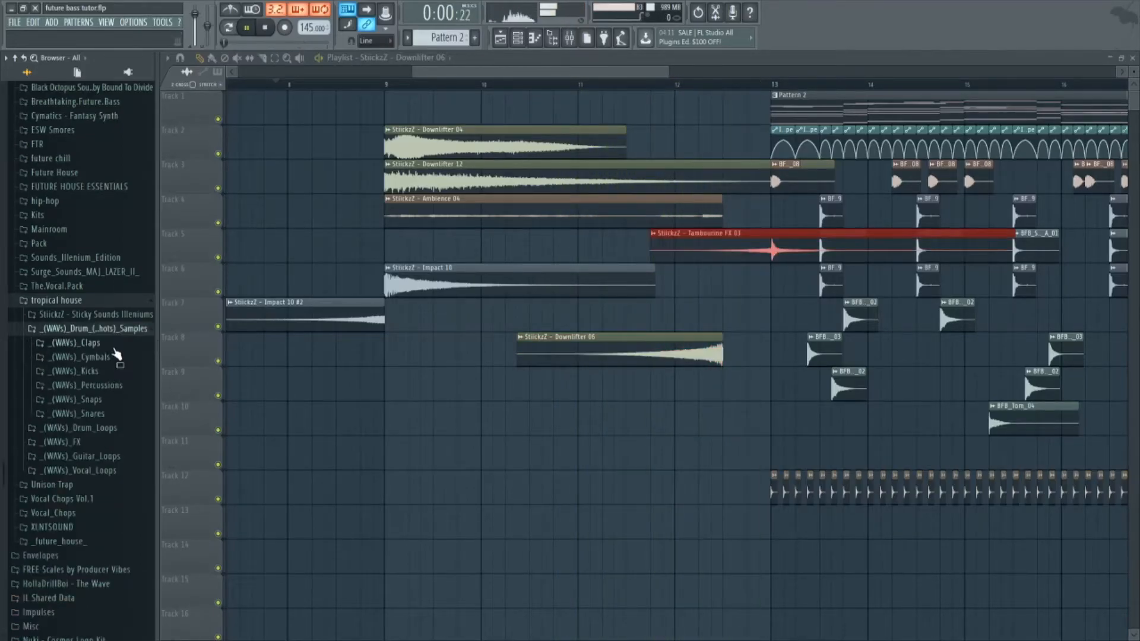
click(109, 345)
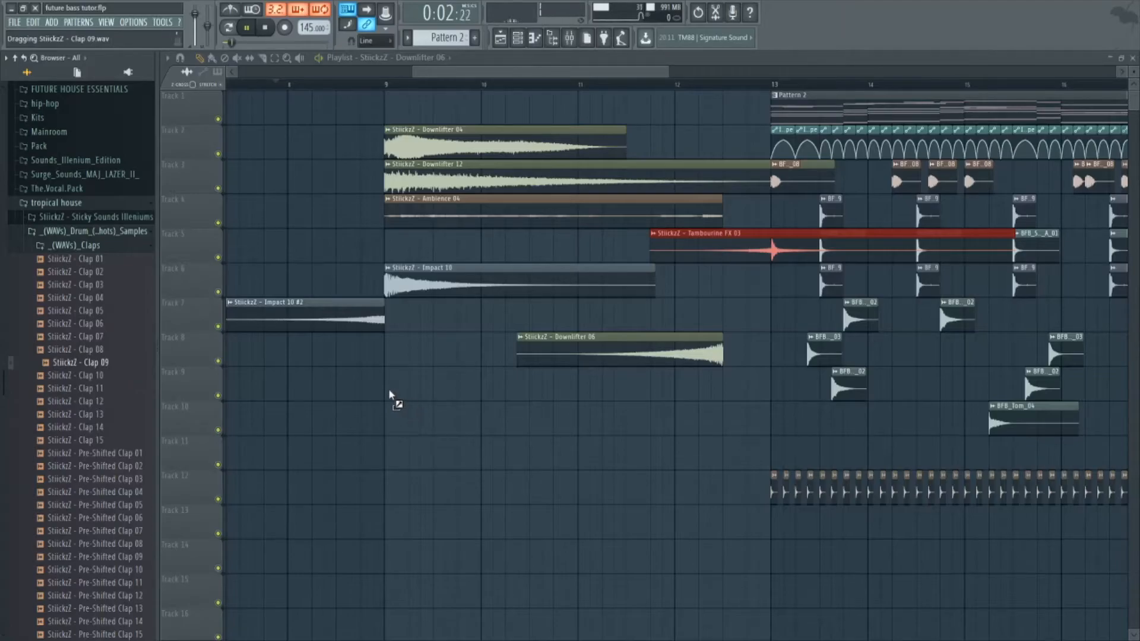
mouse_move(415, 399)
mouse_down()
mouse_move(395, 383)
mouse_move(464, 394)
mouse_up()
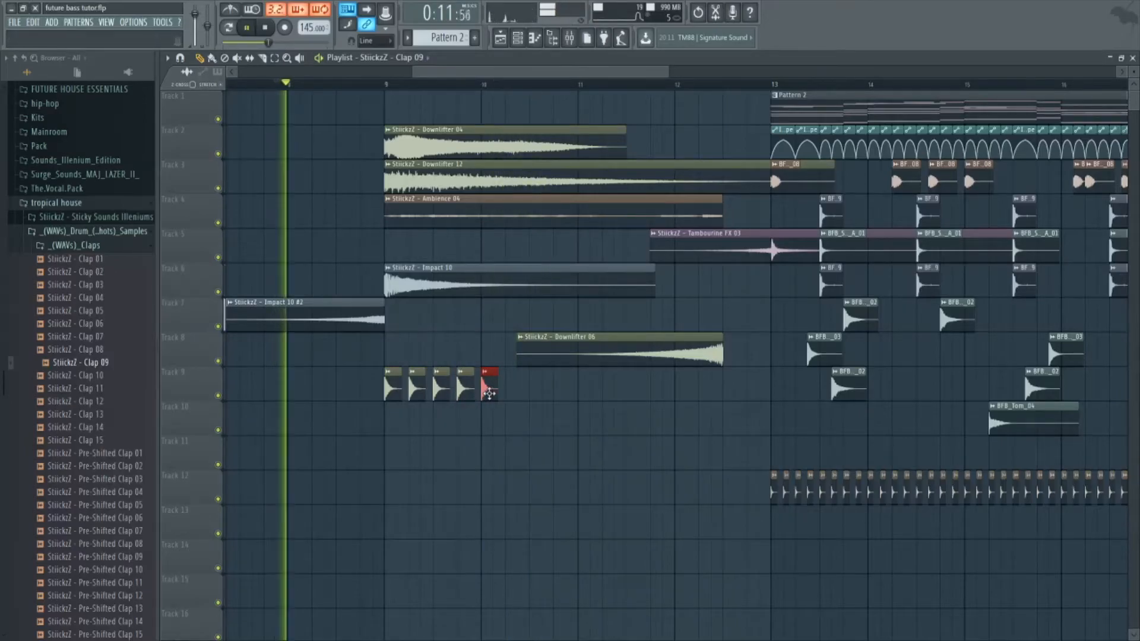
drag(489, 394, 707, 397)
key(space)
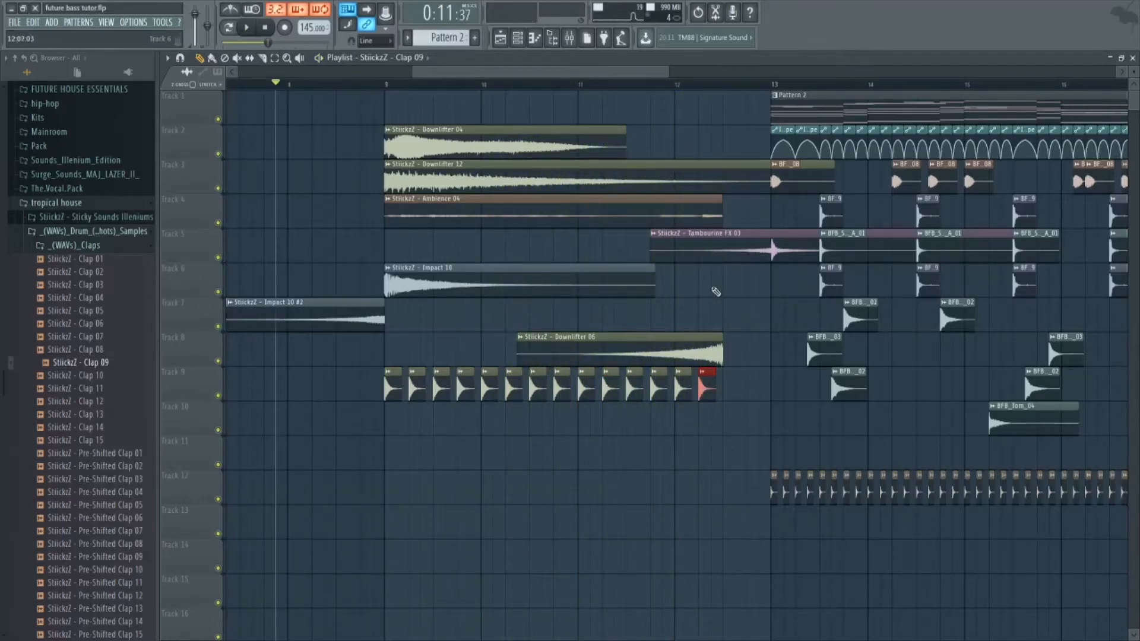
Move the Downlifter 04, Downlifter 12, Ambience, Impact and clap clips four bars earlier to bar 5, one track lower.
drag(567, 128, 347, 435)
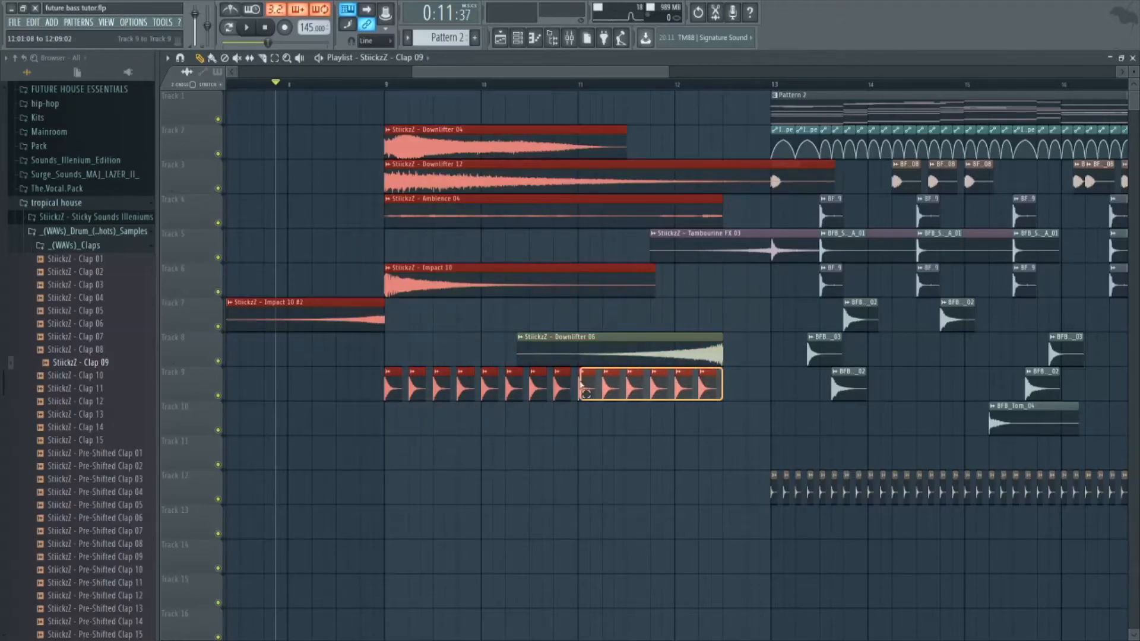
drag(534, 146, 502, 190)
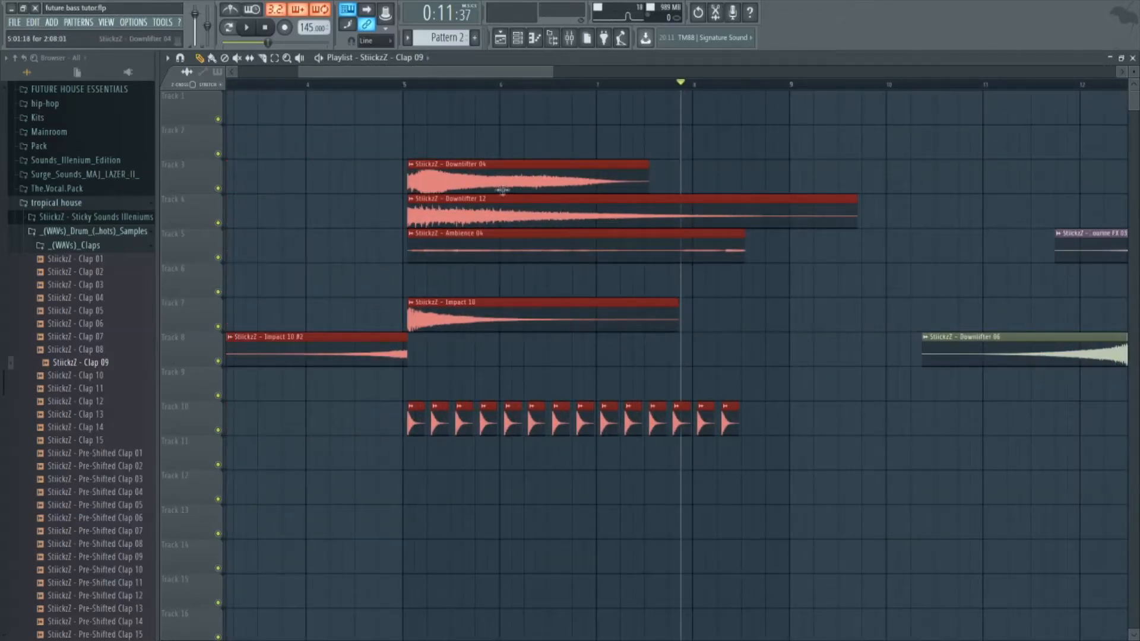
scroll(418, 309, up, 3)
scroll(422, 366, down, 5)
Extend the every-beat claps on Track 10 through bar 10 and check them by playback.
drag(646, 409, 620, 432)
key(space)
key(space)
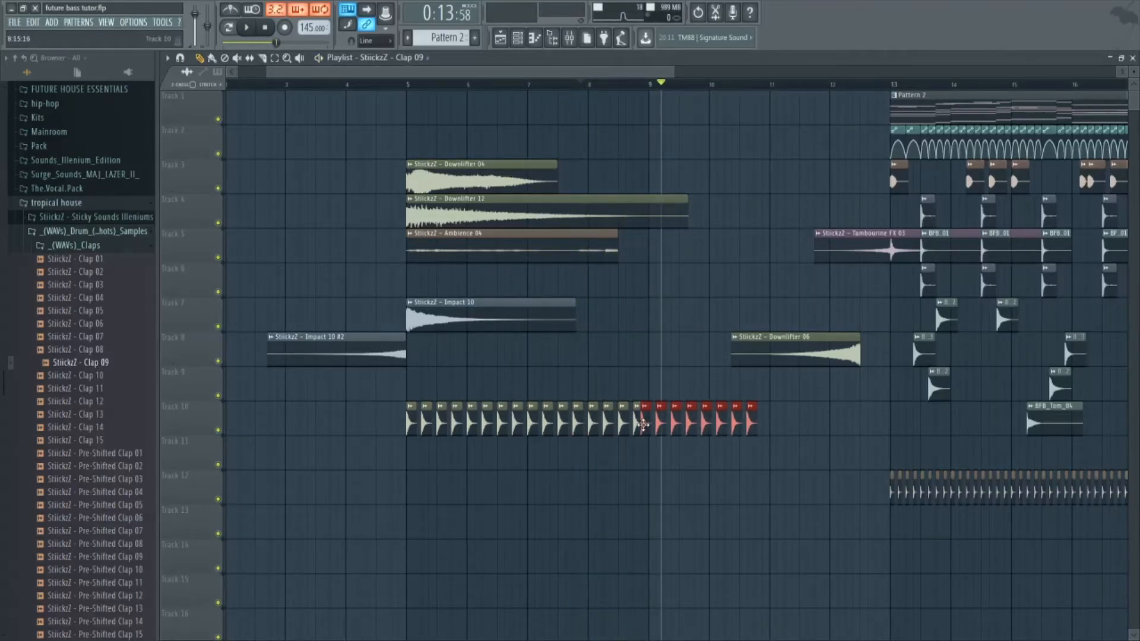
Overlay offset copies of the Track 10 claps to double their rate from bar 9 and again during bar 11.
scroll(651, 424, up, 3)
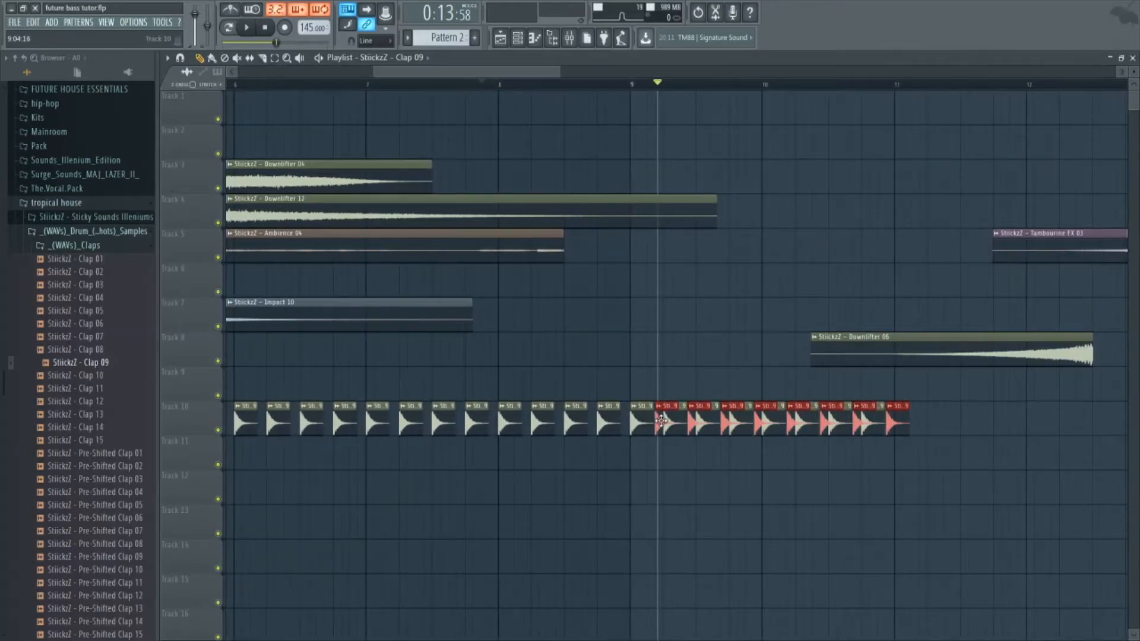
key(space)
scroll(932, 423, up, 2)
drag(916, 414, 689, 432)
drag(692, 418, 867, 416)
Move the reversed Downlifter 06 to end at bar 12 and copy Impact 10 to bar 9 on Track 7, checking by playback.
scroll(880, 466, down, 5)
drag(917, 343, 887, 343)
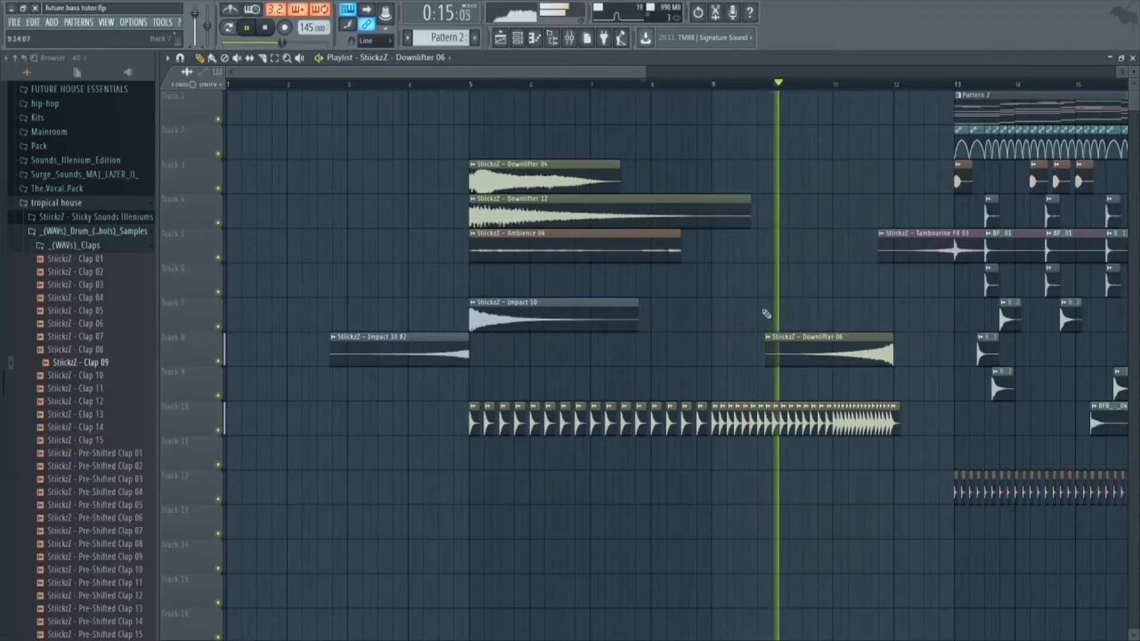
drag(555, 315, 800, 323)
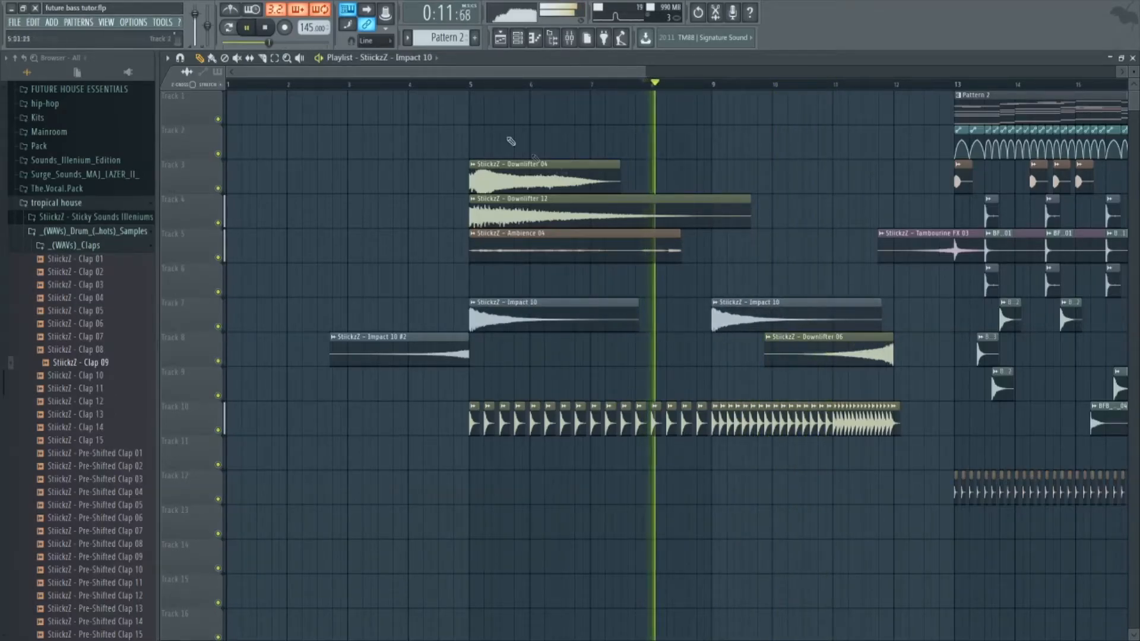
key(space)
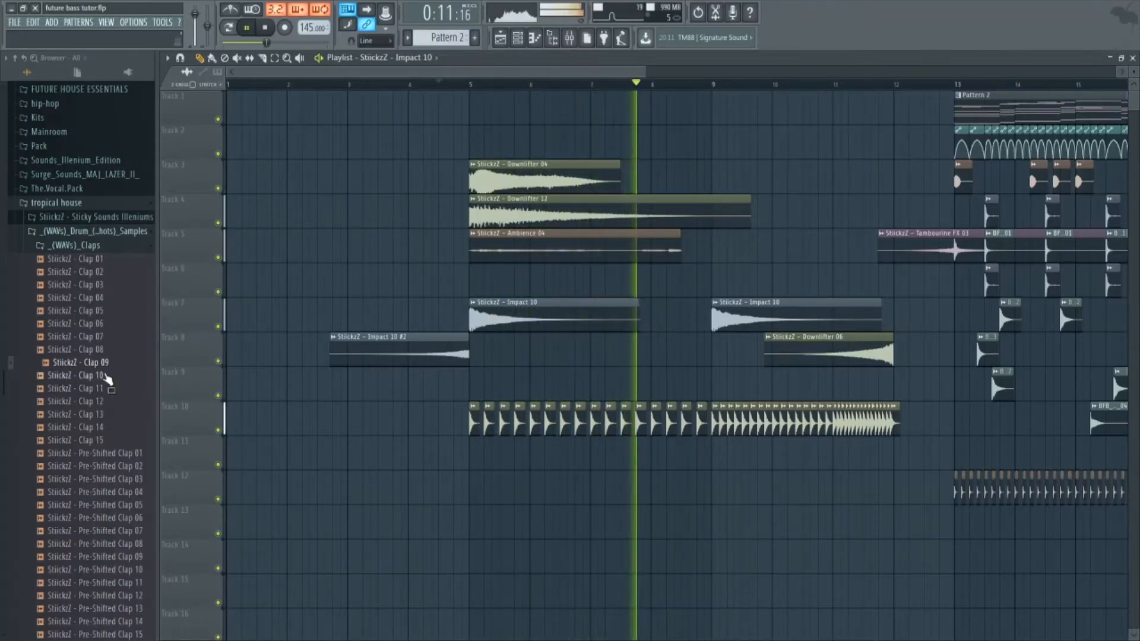
click(99, 246)
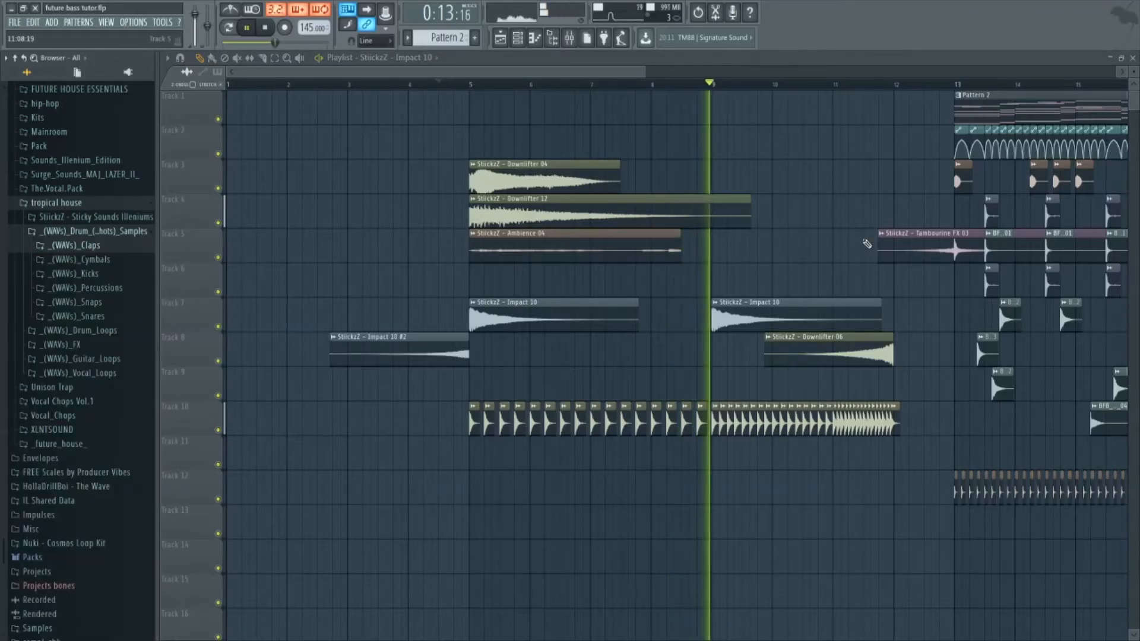
Move the drop's drum and automation clips down three tracks and place the Serum #3 and Serum patterns at bars 5 and 9.
scroll(866, 244, down, 3)
drag(925, 142, 684, 539)
key(shift+Down)
key(shift+Down)
key(shift+Down)
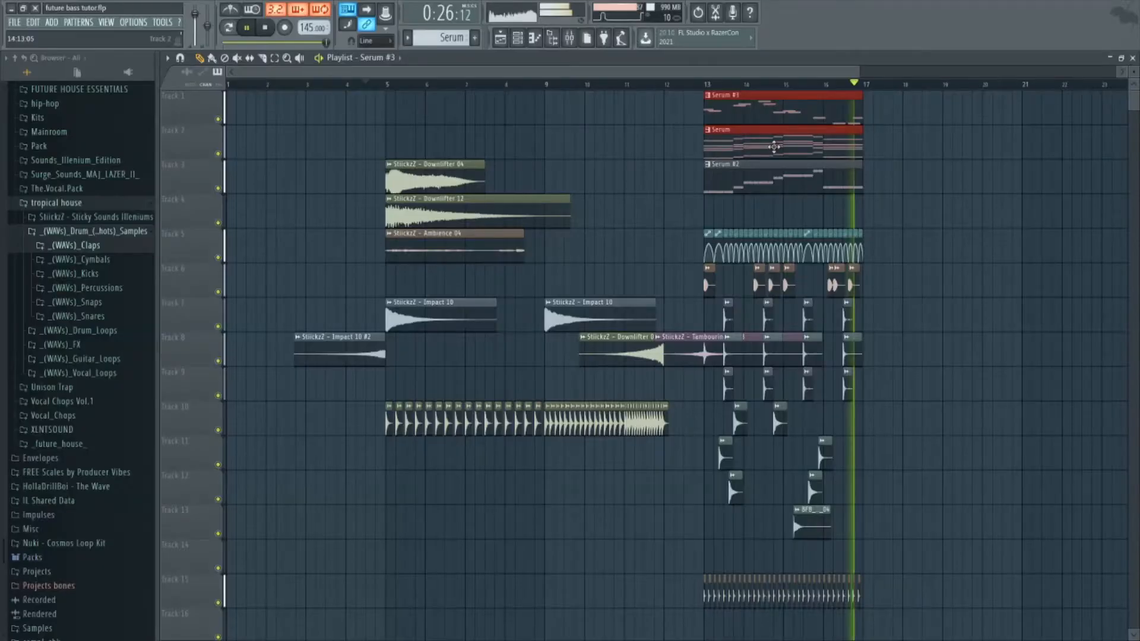
drag(772, 150, 458, 139)
click(388, 84)
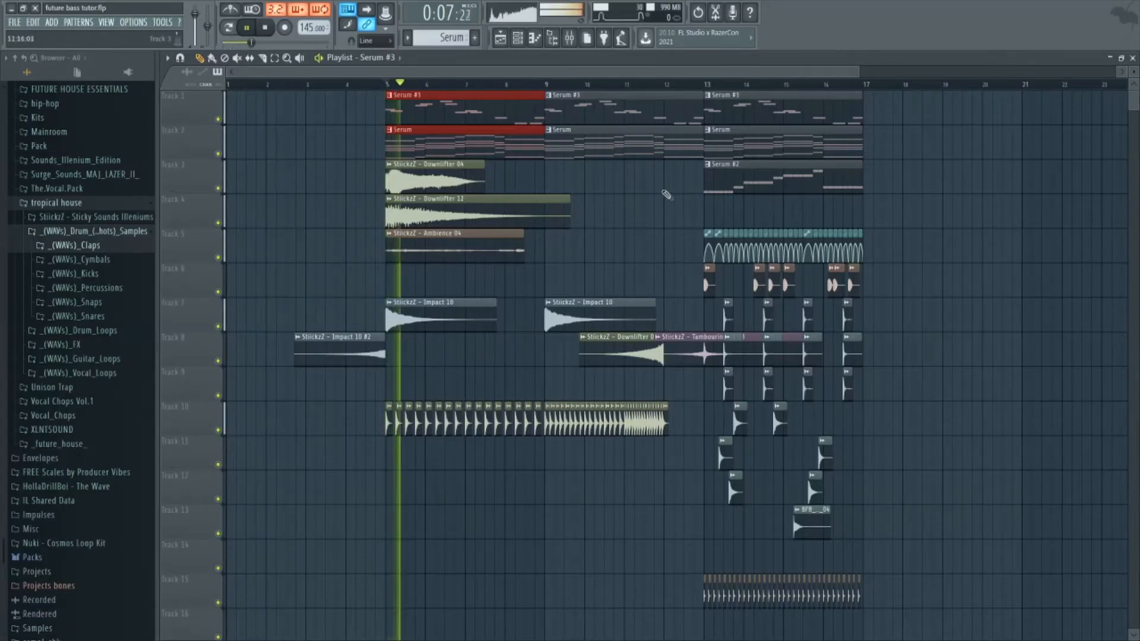
Copy the drop's Insert 1 volume automation onto Track 12 from bar 5 and trim the repeats to end at bar 12.
click(729, 233)
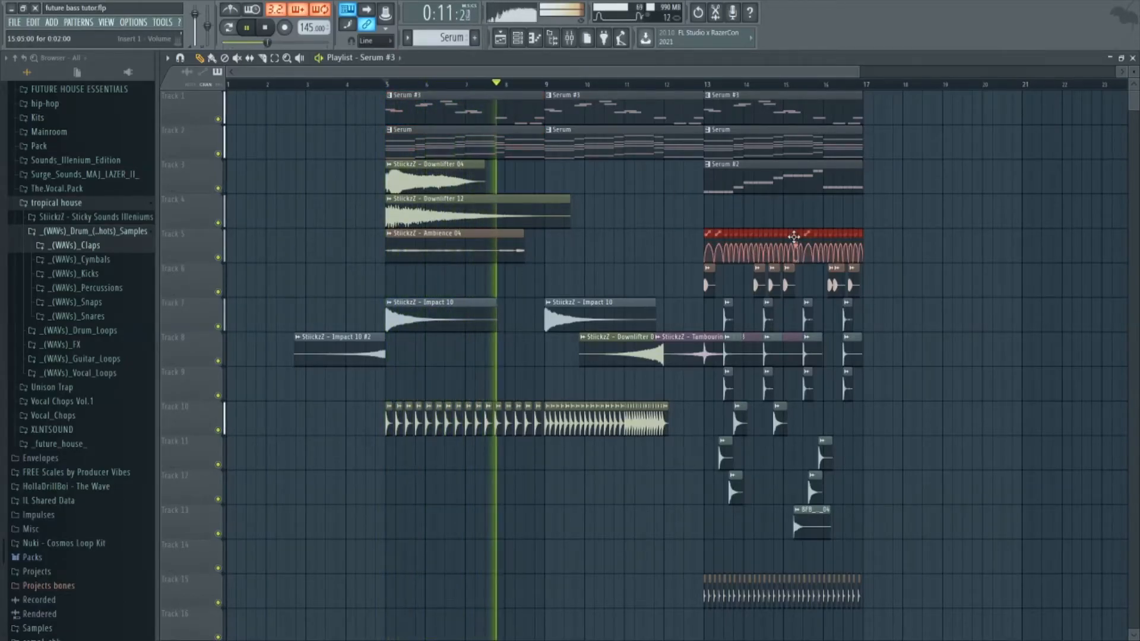
scroll(794, 241, up, 3)
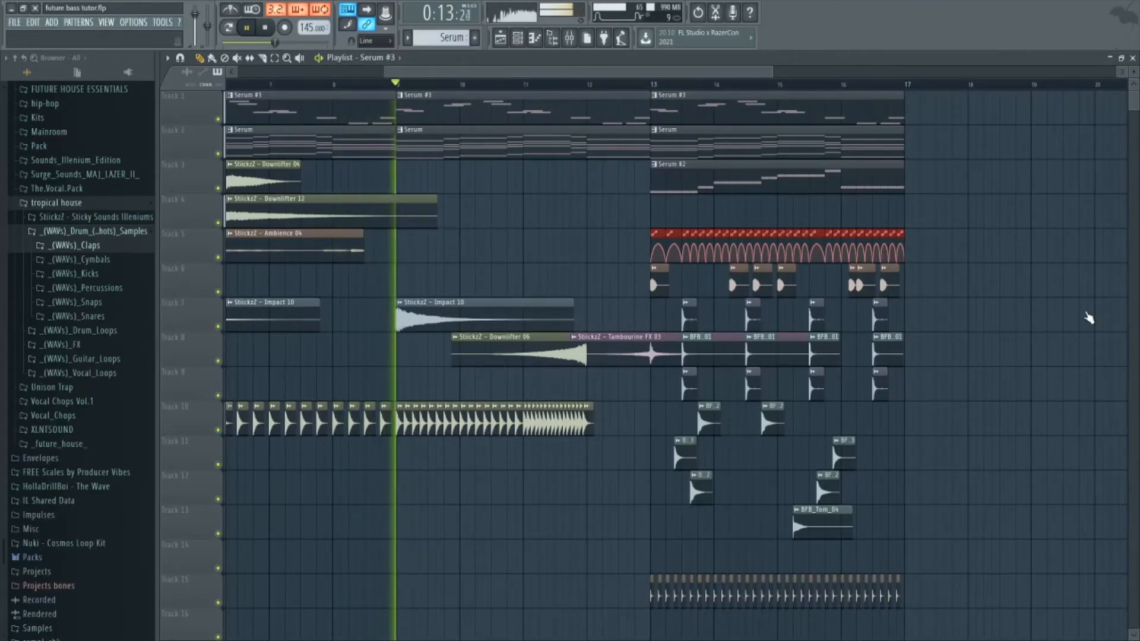
shift+drag(662, 233, 750, 475)
key(space)
key(space)
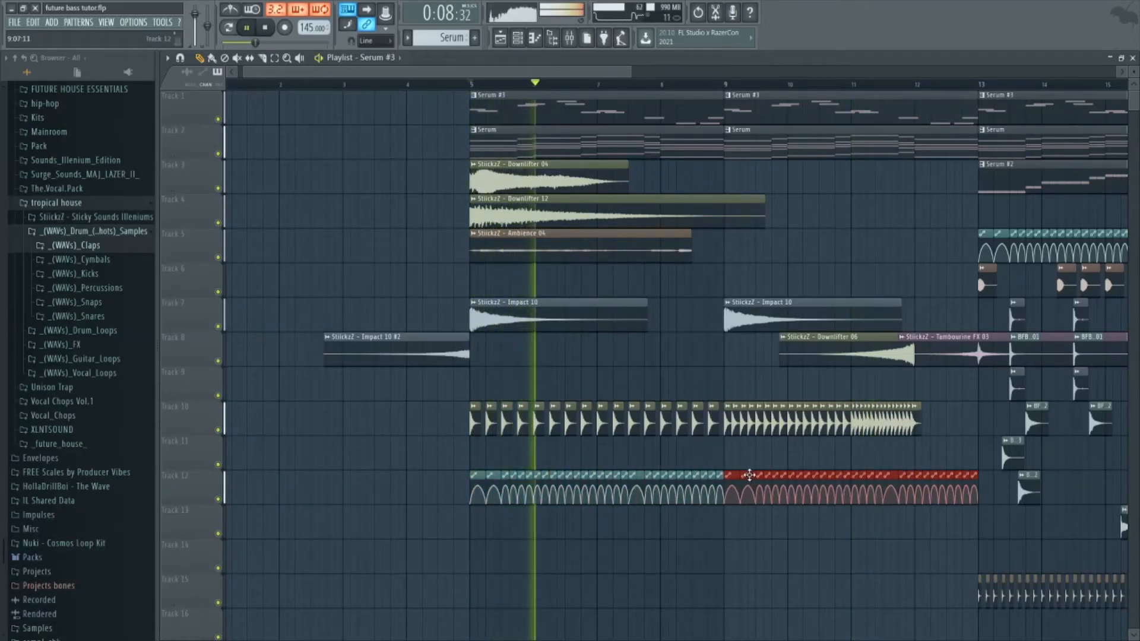
drag(978, 488, 935, 488)
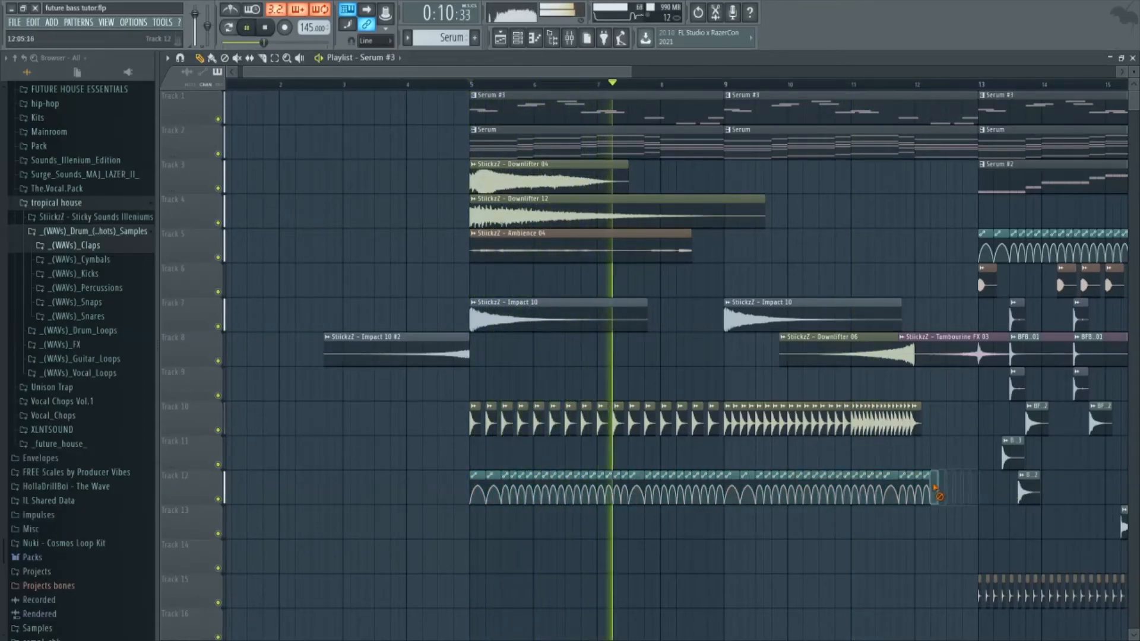
Add Fruity parametric EQ 2 to mixer Insert 1 and create an automation clip for its band 7 frequency.
click(569, 38)
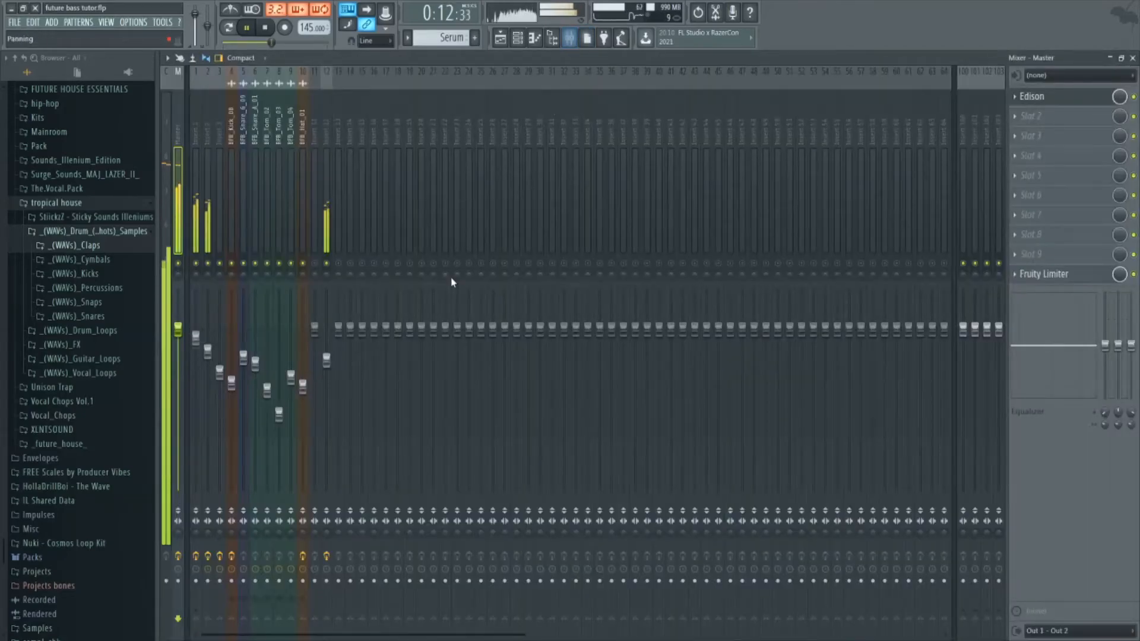
click(197, 246)
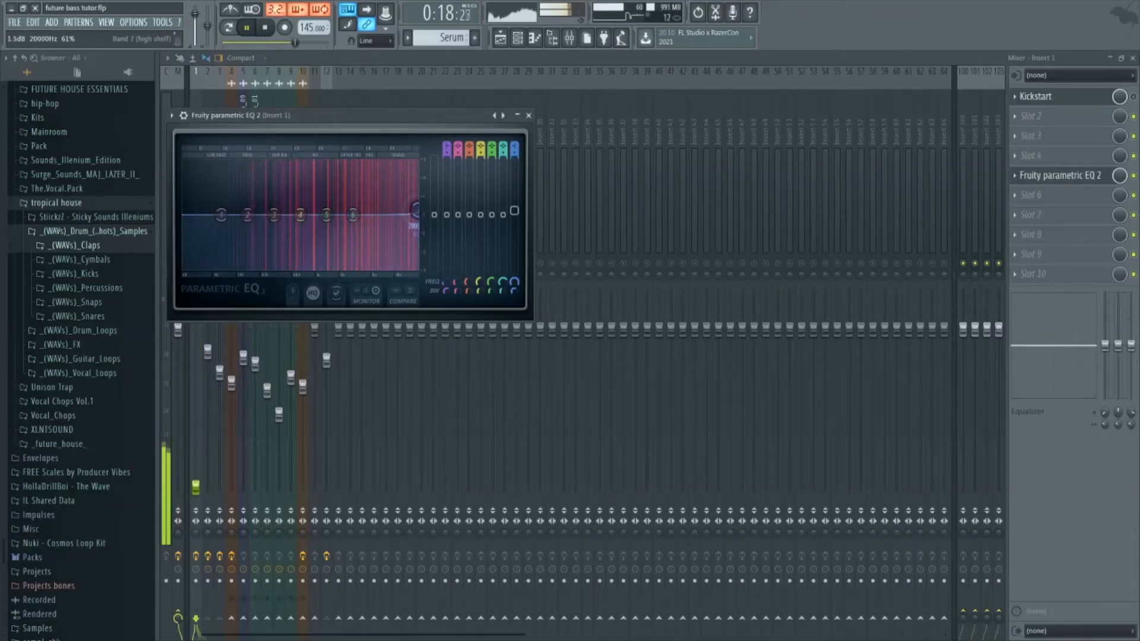
click(503, 116)
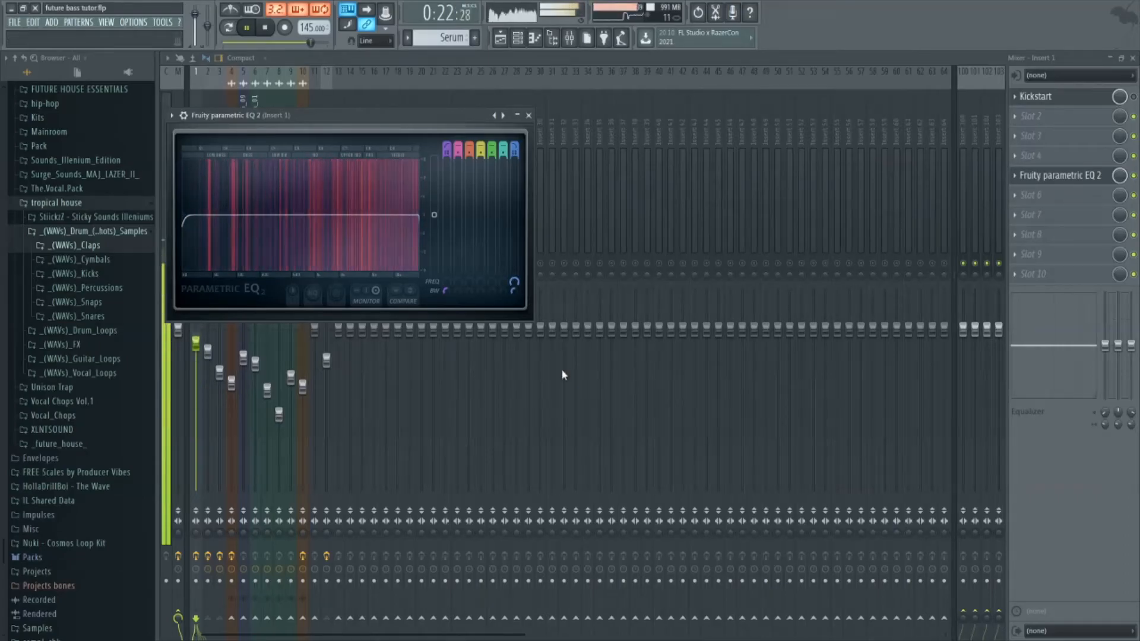
Start the band 7 frequency clip at bar 5 on Track 14 and shape a gradual rise to bar 12, checking by playback.
click(500, 38)
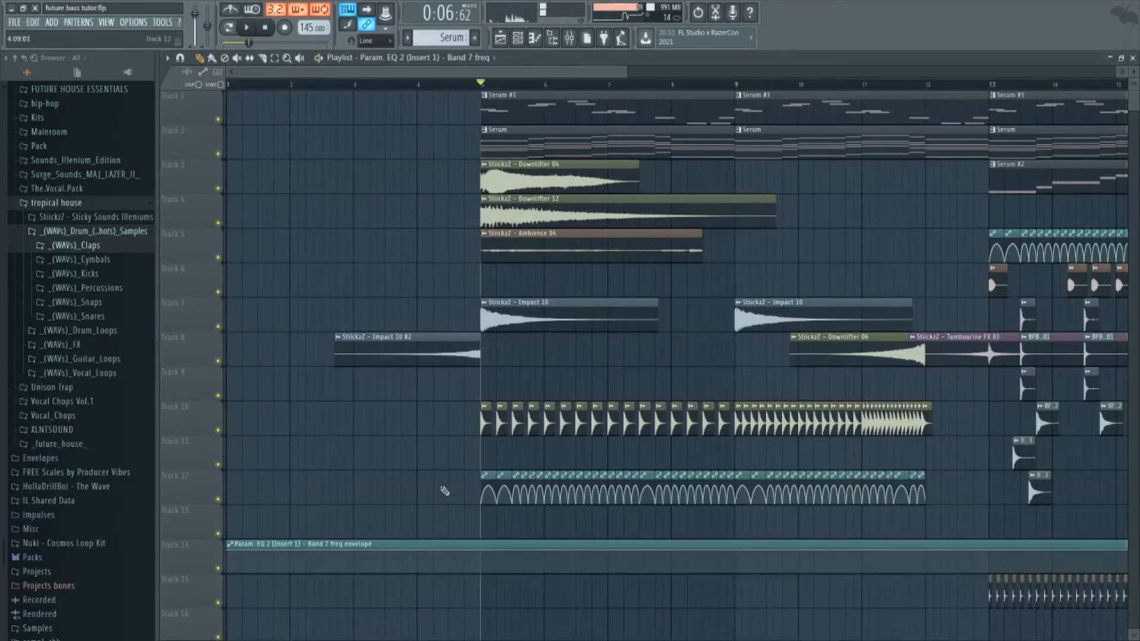
scroll(444, 491, down, 3)
drag(306, 543, 419, 544)
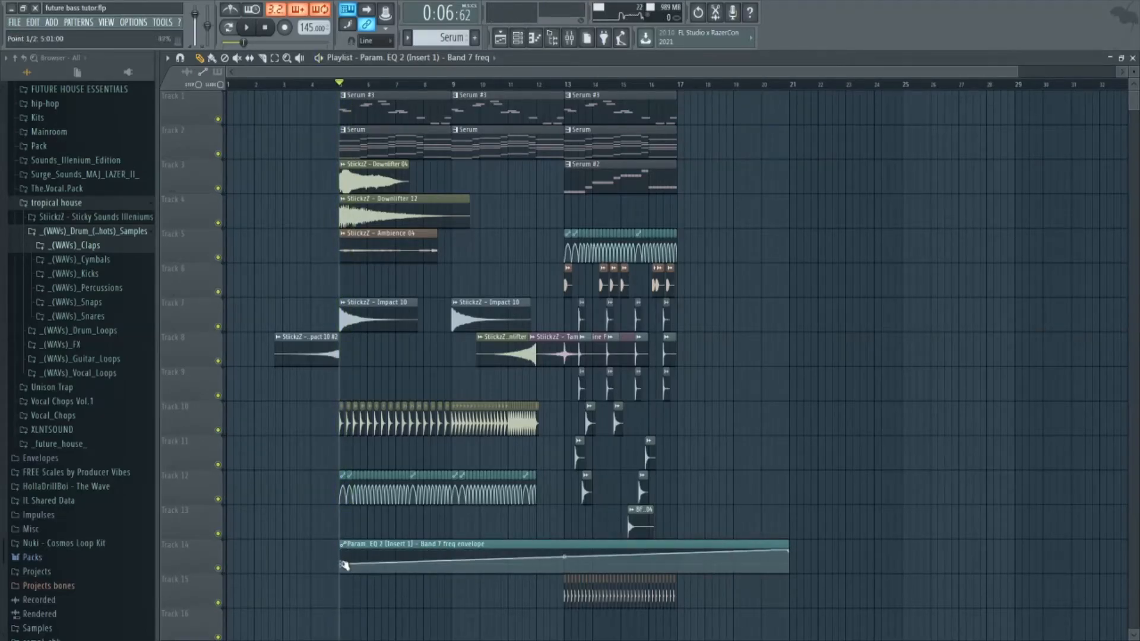
key(space)
drag(539, 558, 538, 553)
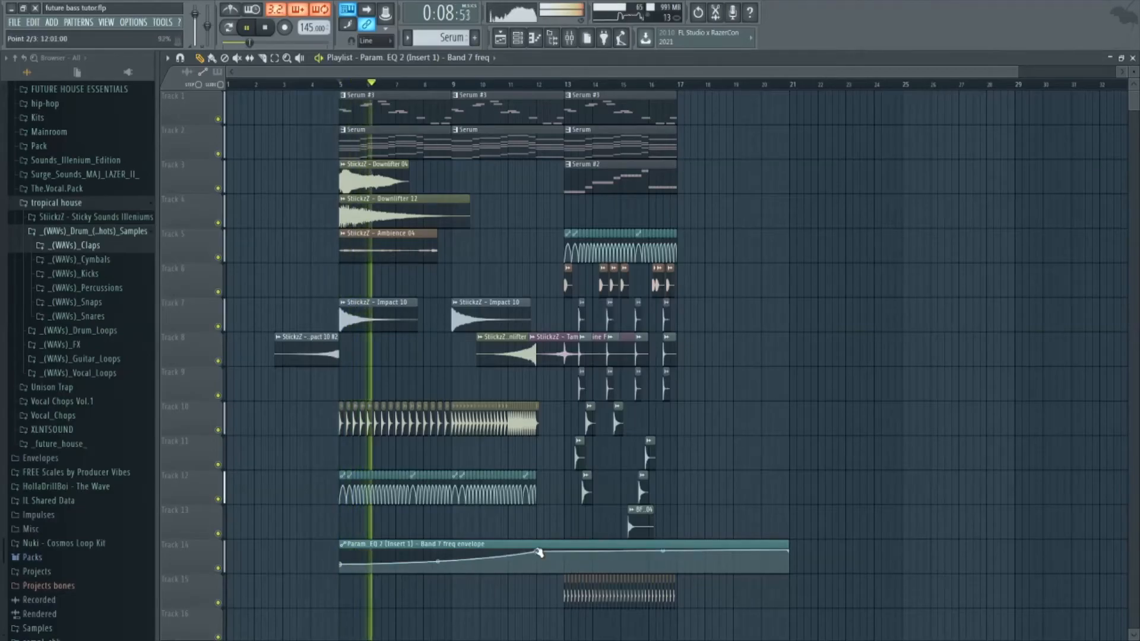
right_click(560, 552)
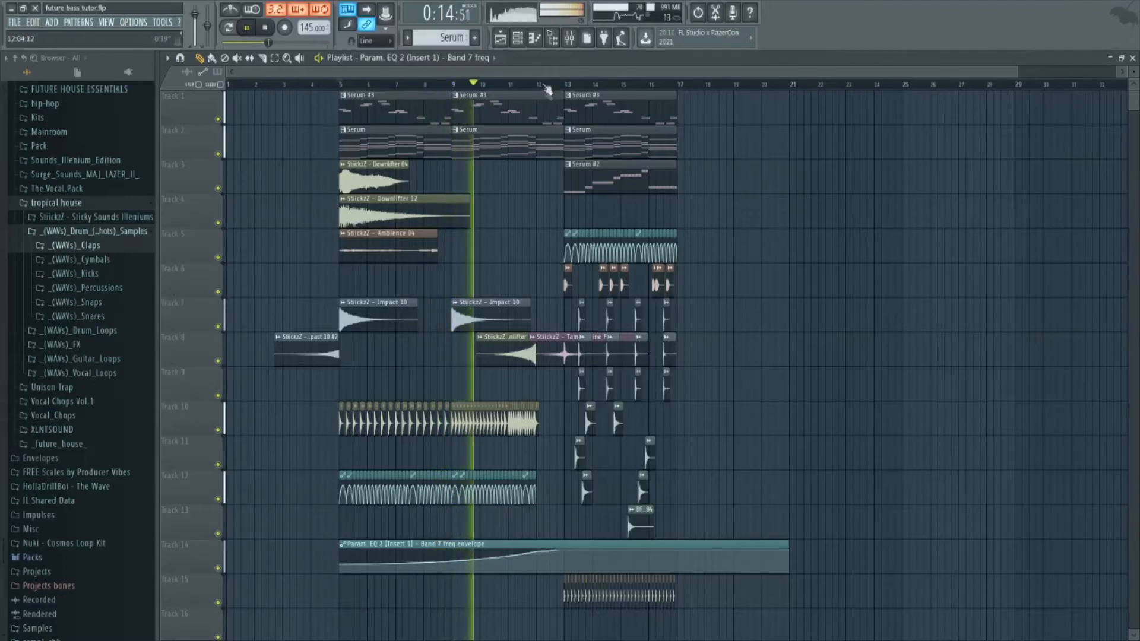
Add another Serum instrument and load the five-star preset BASS - Break It Down from the Future Chill bank.
key(F6)
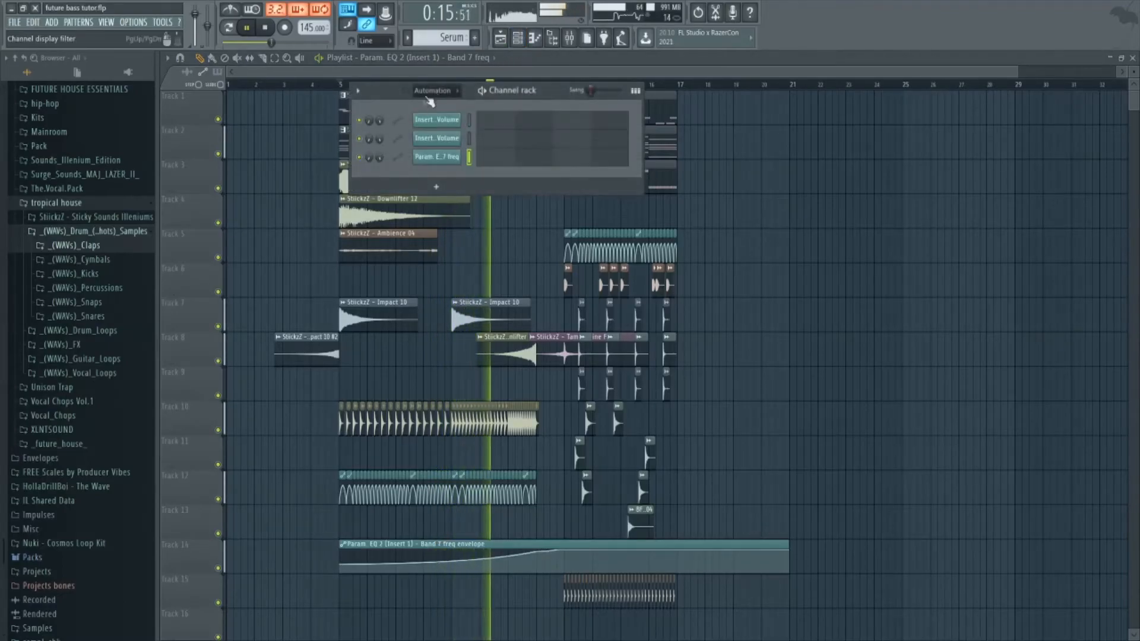
click(434, 144)
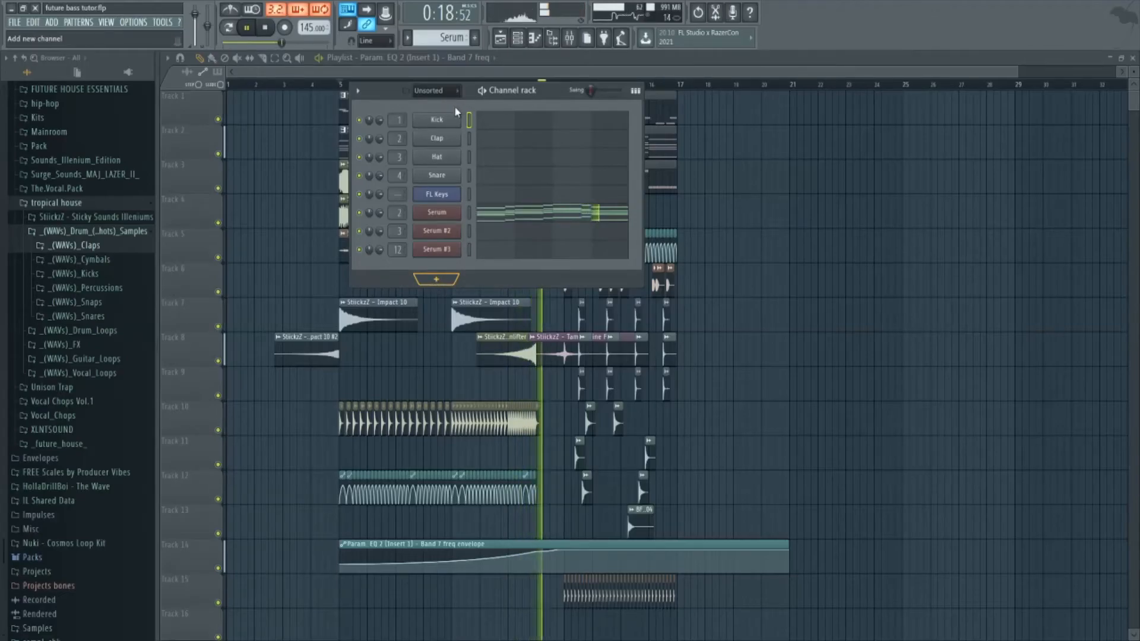
click(436, 212)
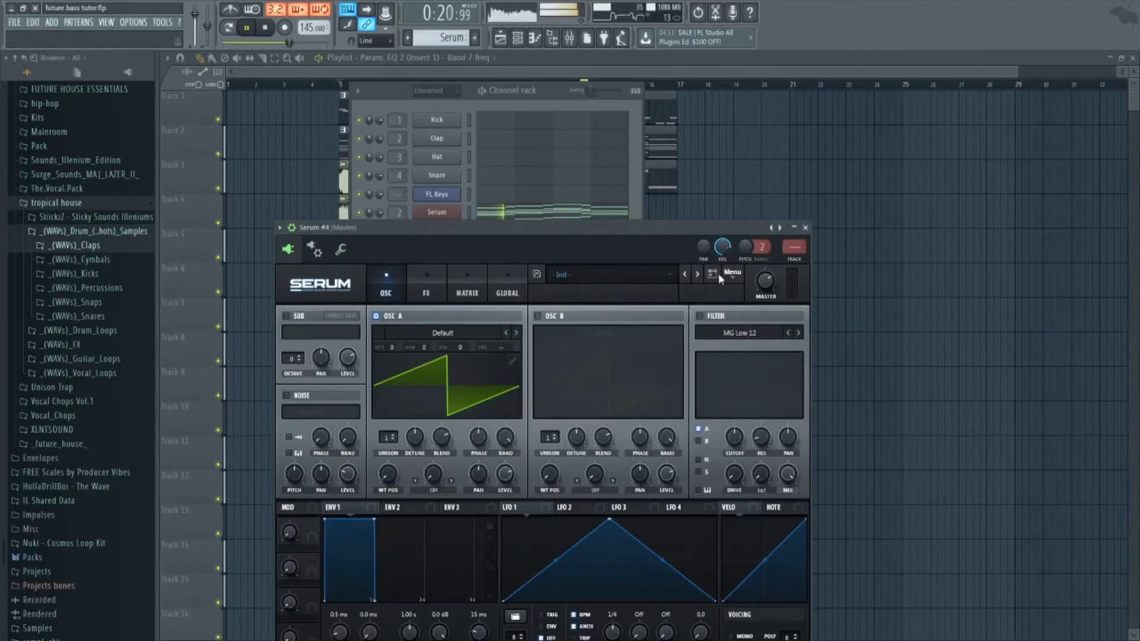
click(715, 274)
click(654, 327)
click(653, 327)
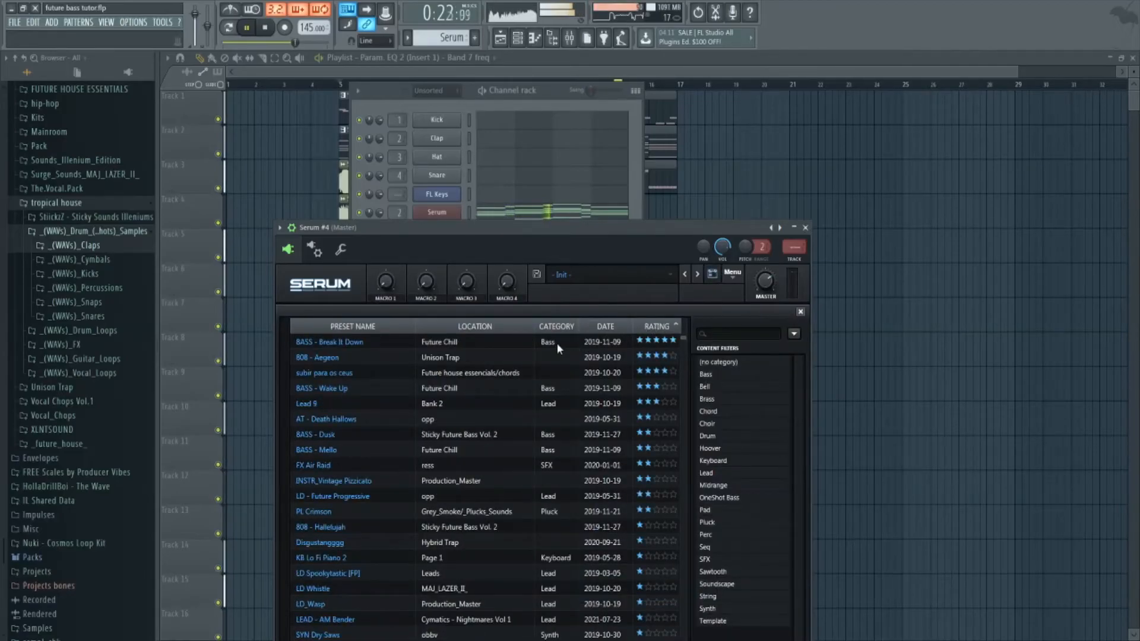
click(557, 343)
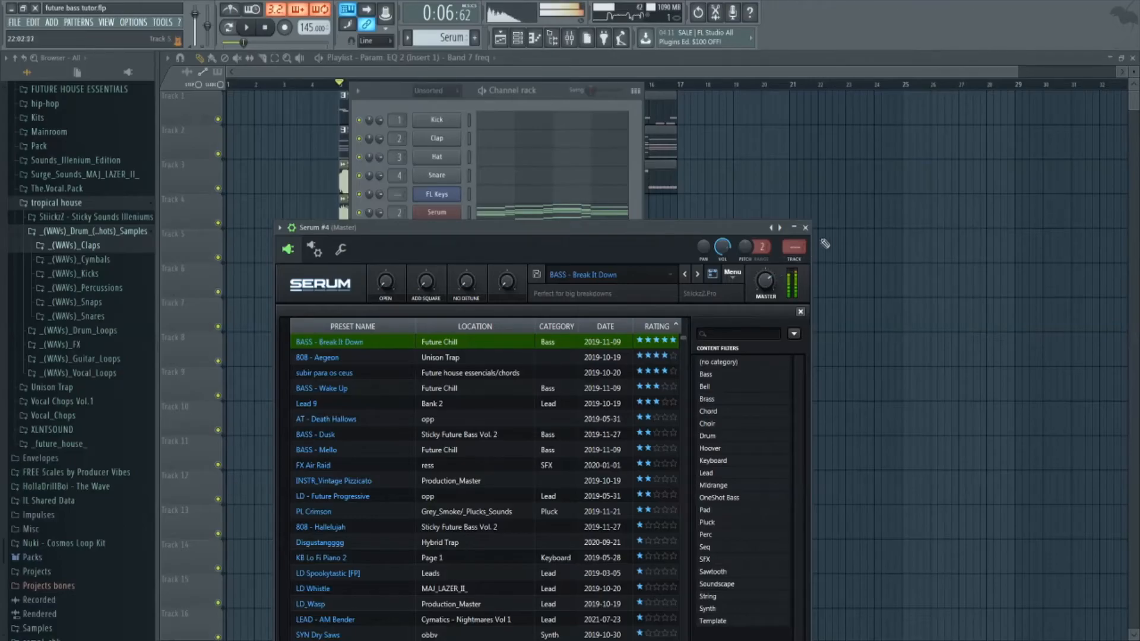
click(805, 228)
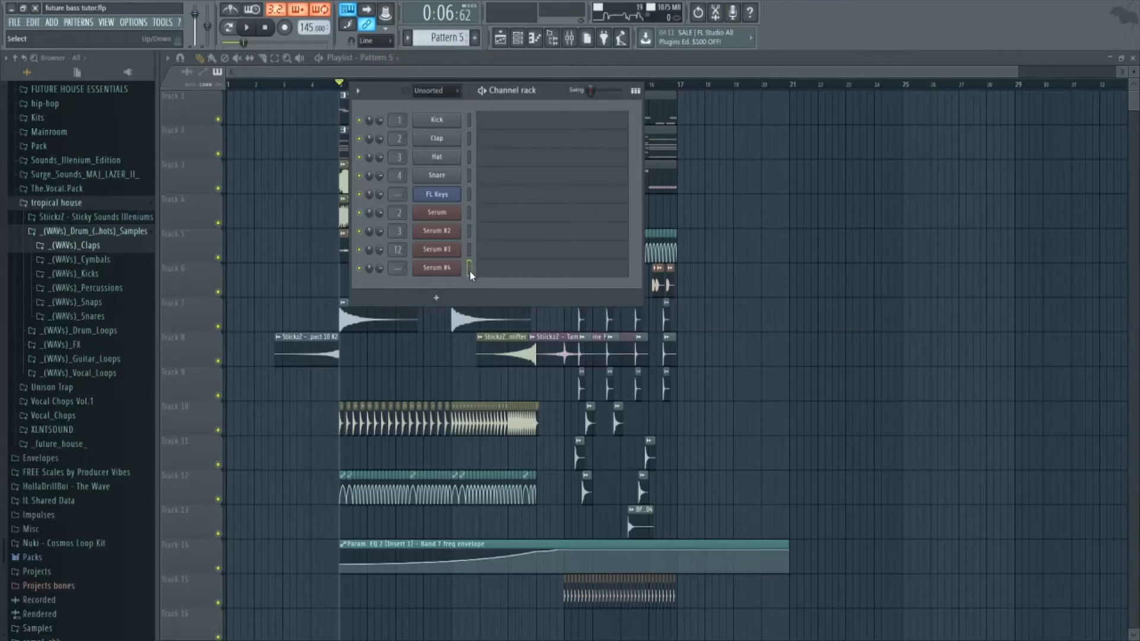
Build a Serum #4 bassline in Pattern 5 by deleting the upper notes and keeping only the lowest line, checking by playback.
click(518, 273)
drag(736, 137, 171, 383)
key(Delete)
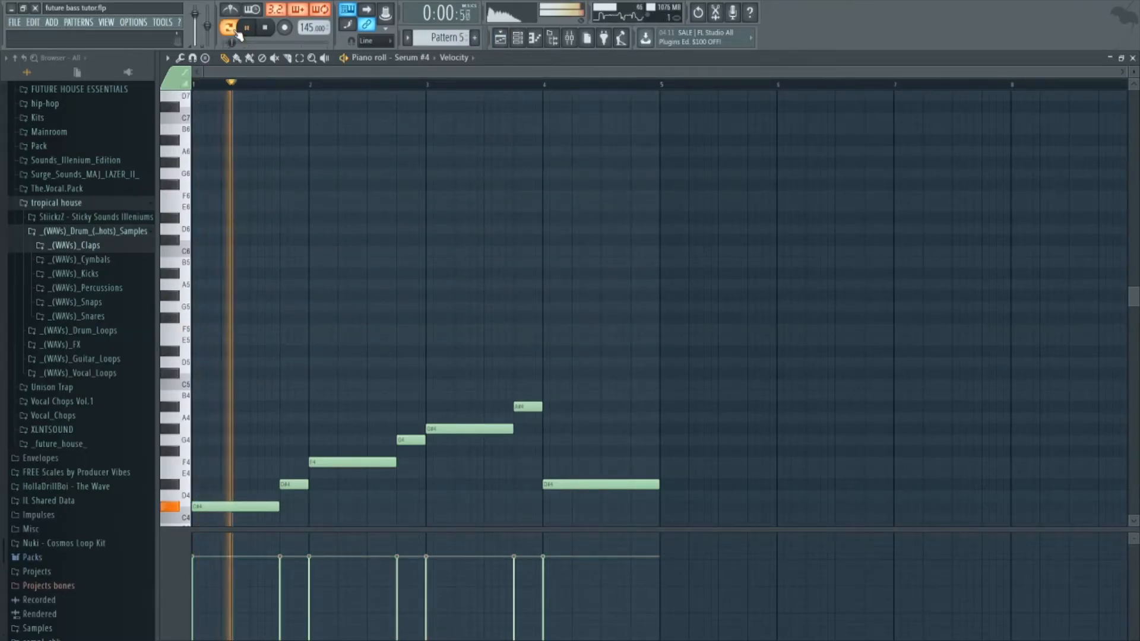
key(space)
Place Pattern 5 on Track 11 at bars 5 and 9, trim the second clip to bar 12 and play it back.
click(514, 35)
key(space)
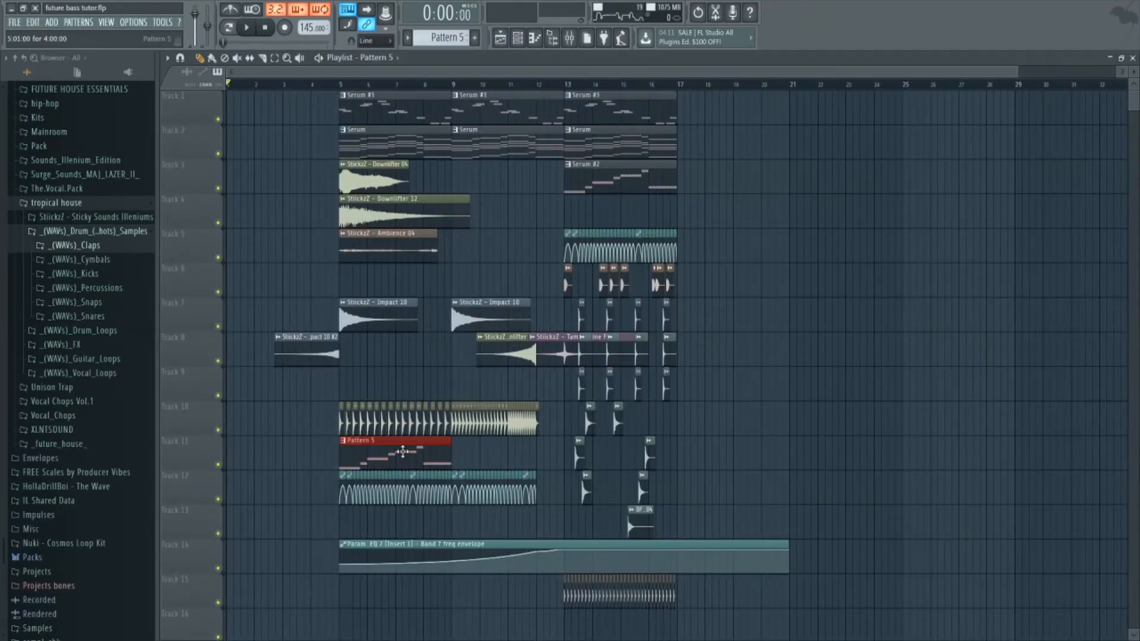
drag(561, 459, 535, 456)
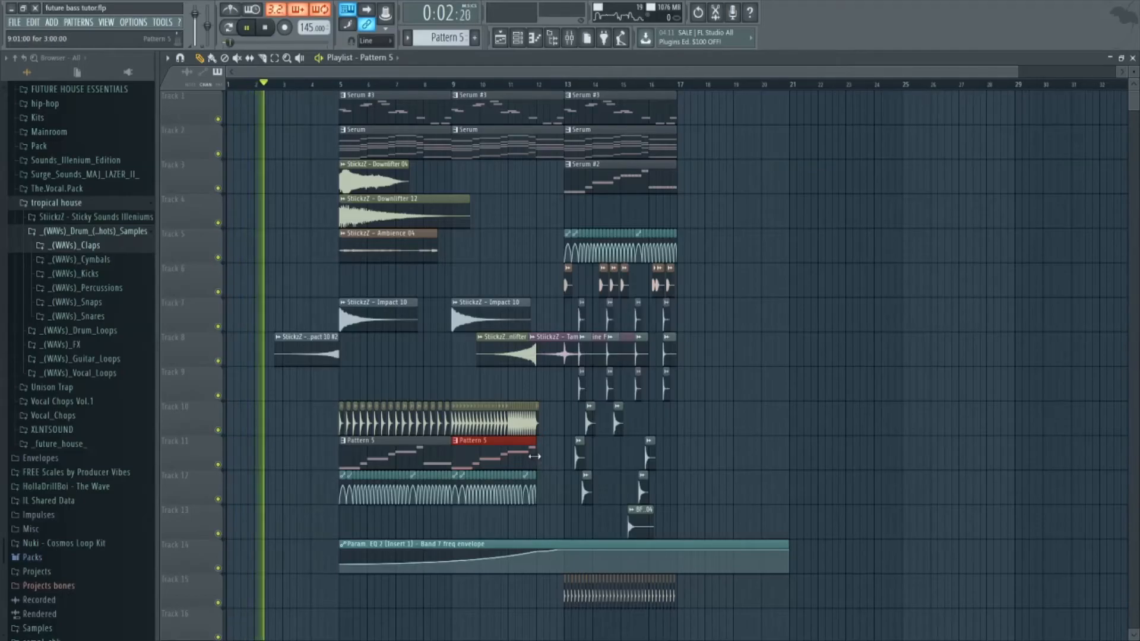
click(326, 86)
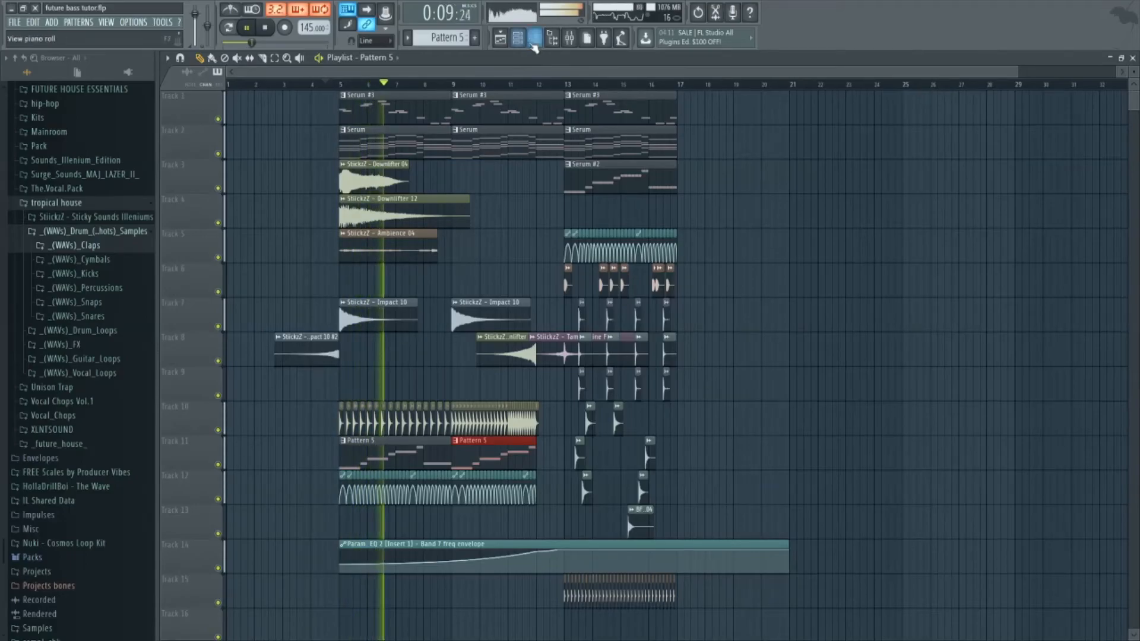
Route the Serum #4 channel to mixer Insert 14.
click(571, 41)
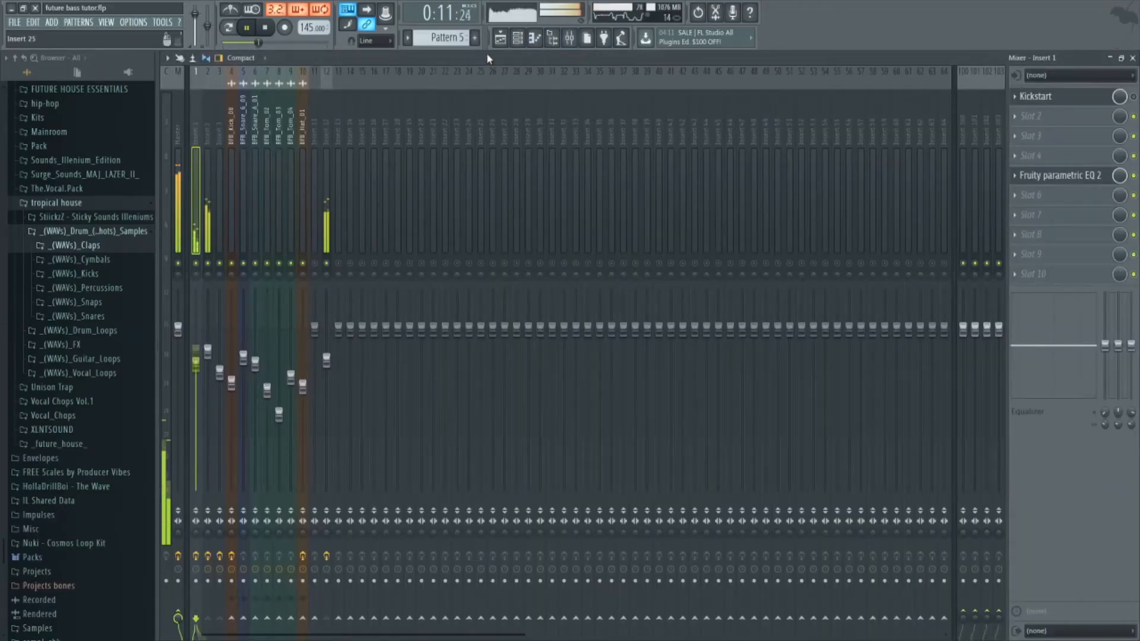
right_click(327, 264)
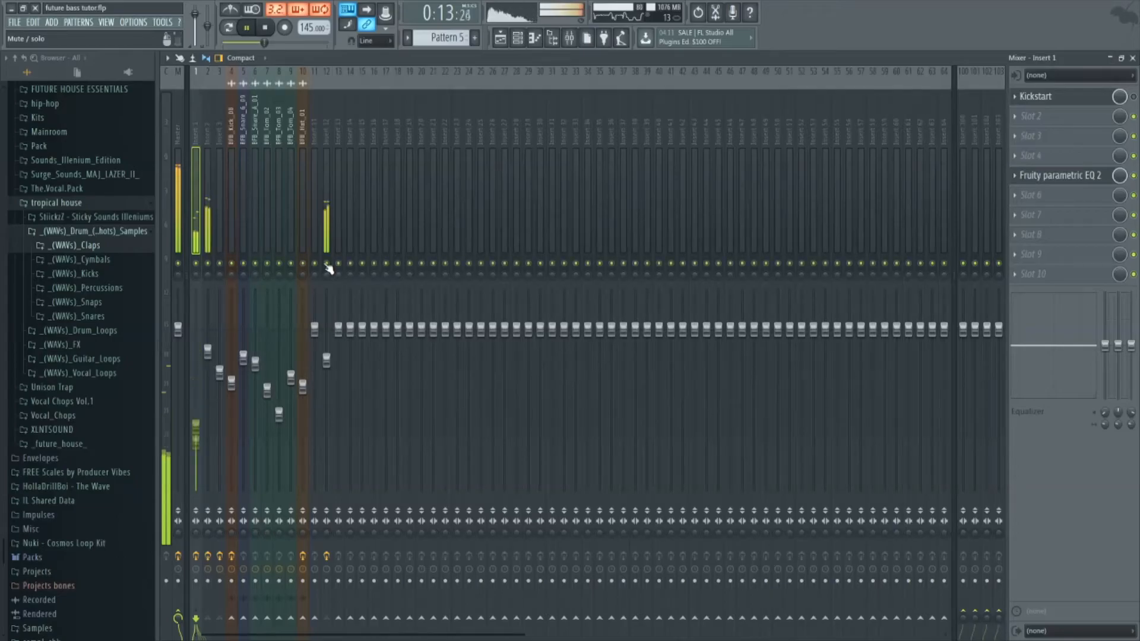
click(517, 38)
scroll(405, 267, up, 14)
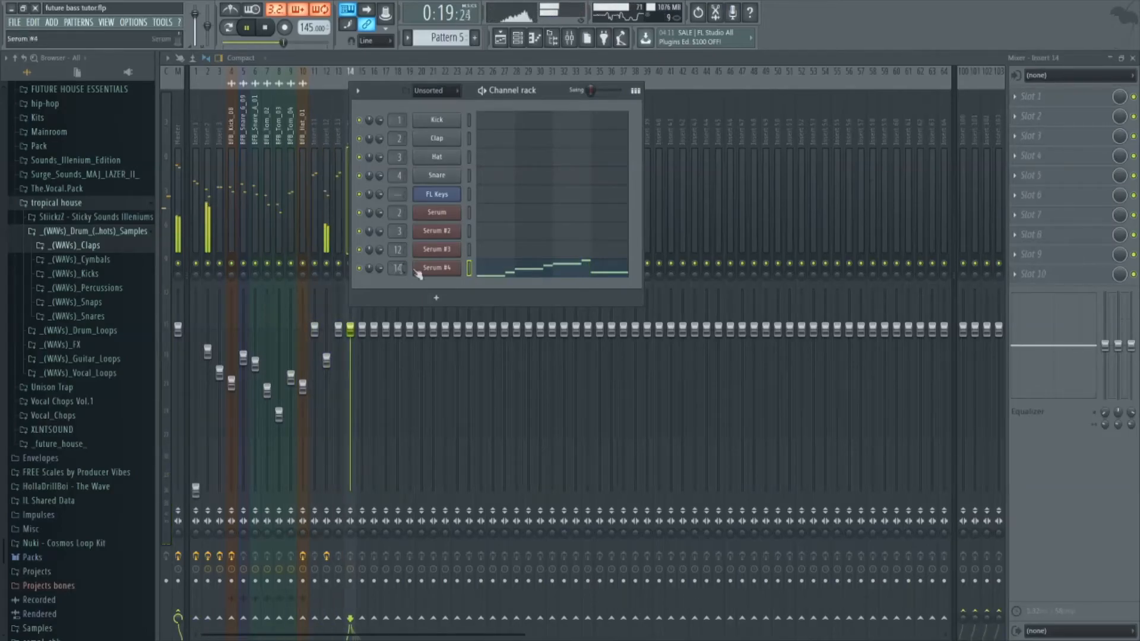
click(864, 62)
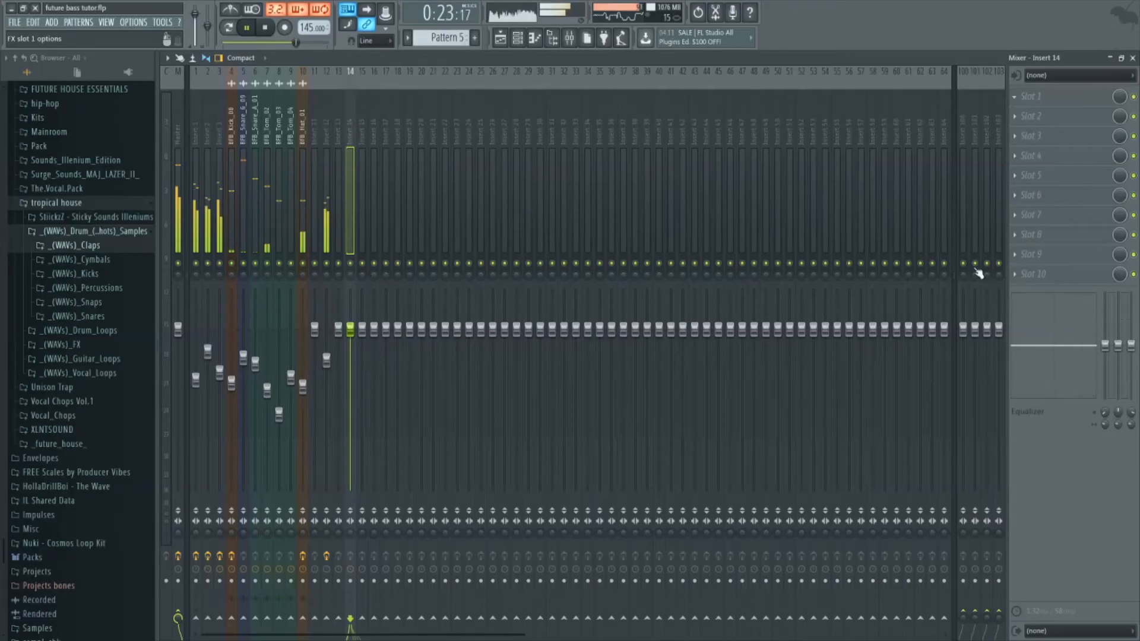
Low-pass Insert 14 with Fruity parametric EQ 2 band 7 at about 773 Hz, check it by playback and save the project.
drag(471, 311, 366, 360)
key(space)
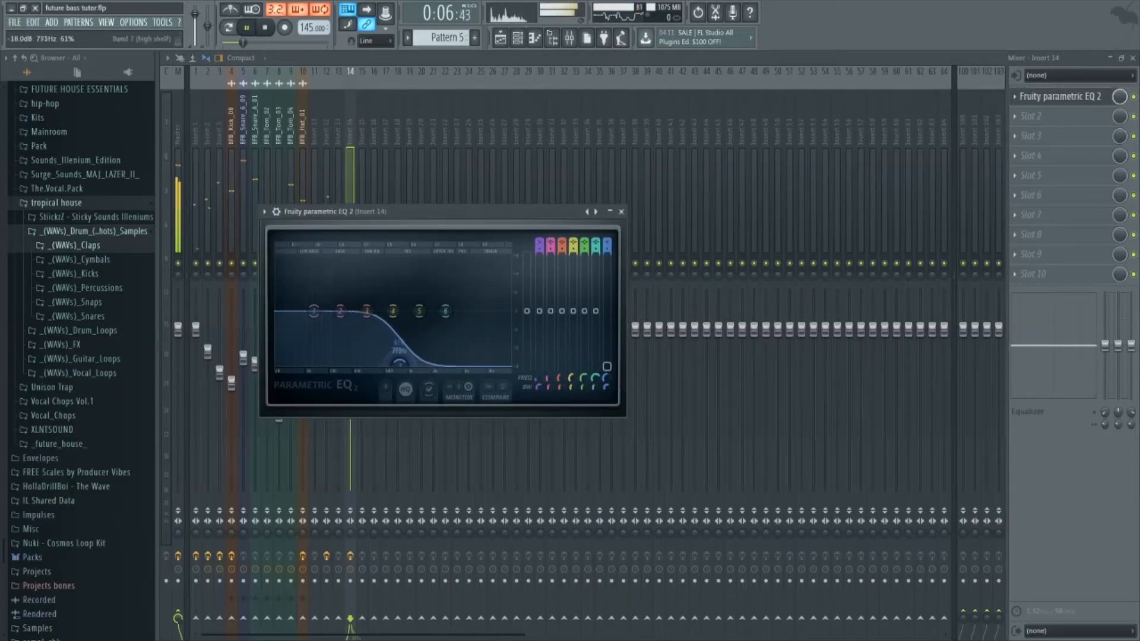
click(620, 211)
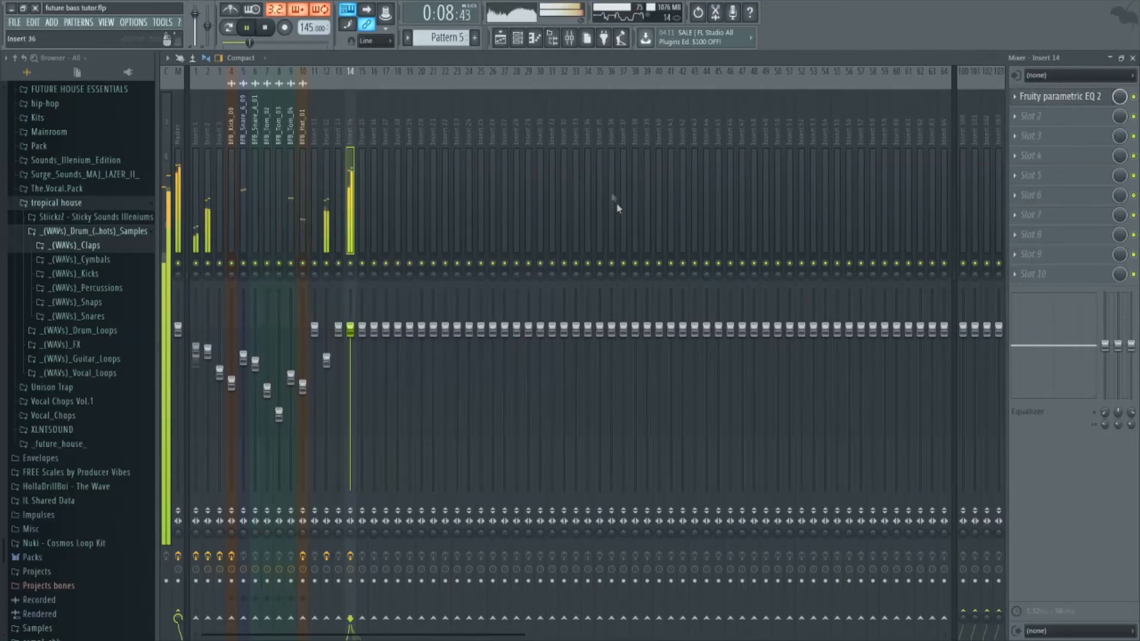
click(502, 40)
key(ctrl+s)
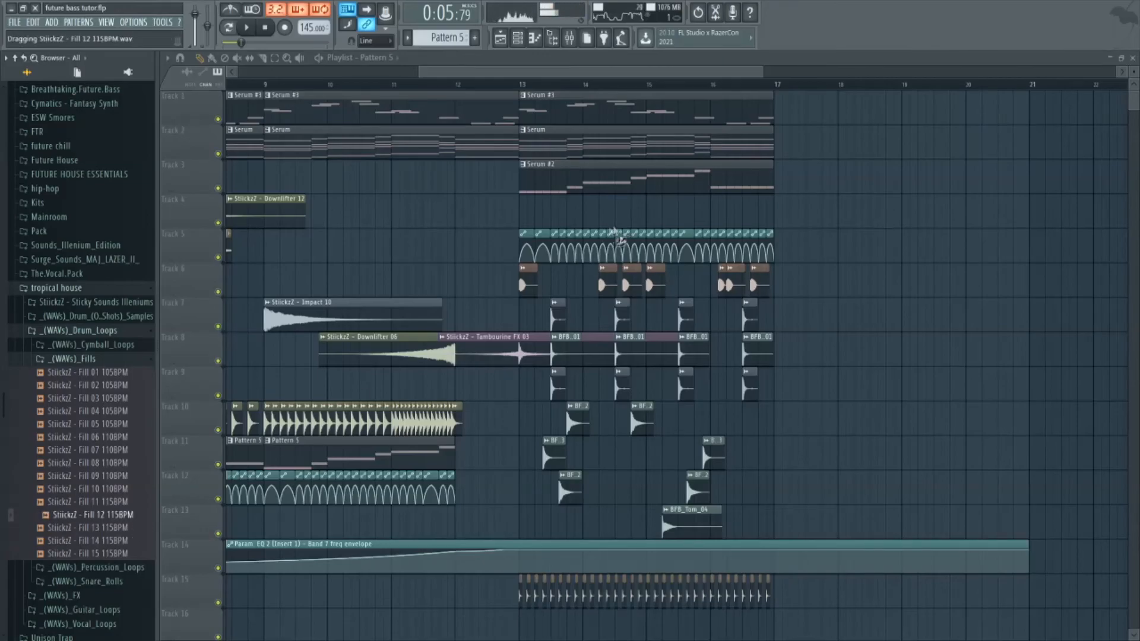
Place StiickzZ - Fill 12 115BPM at bar 12 on Track 4 and fit its length to one bar.
drag(472, 228, 459, 222)
double_click(466, 218)
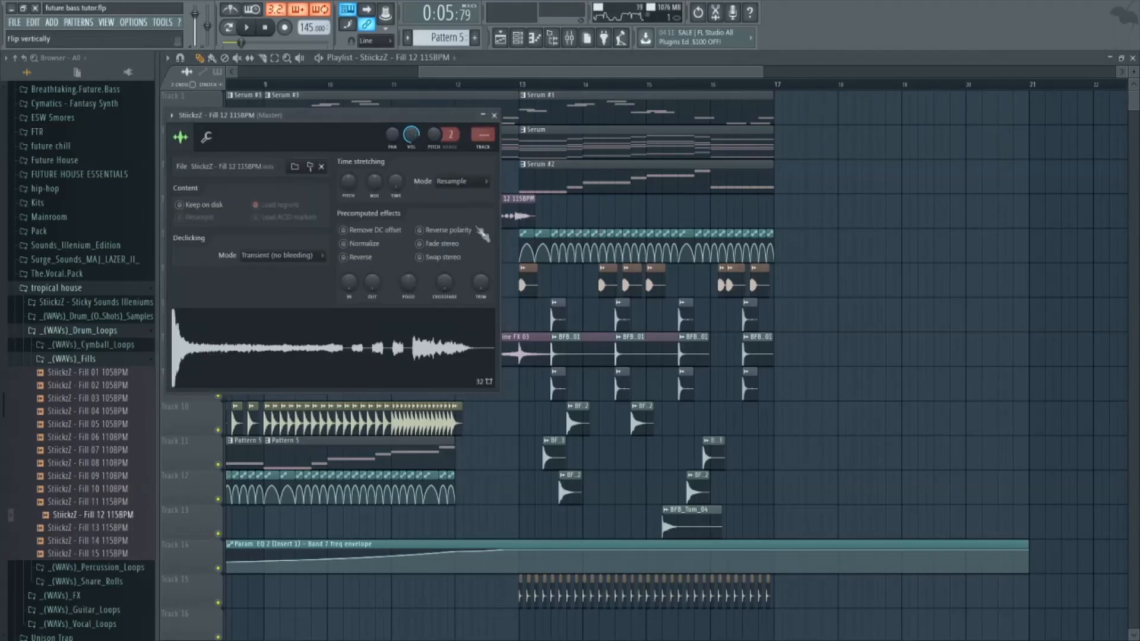
drag(453, 171, 596, 474)
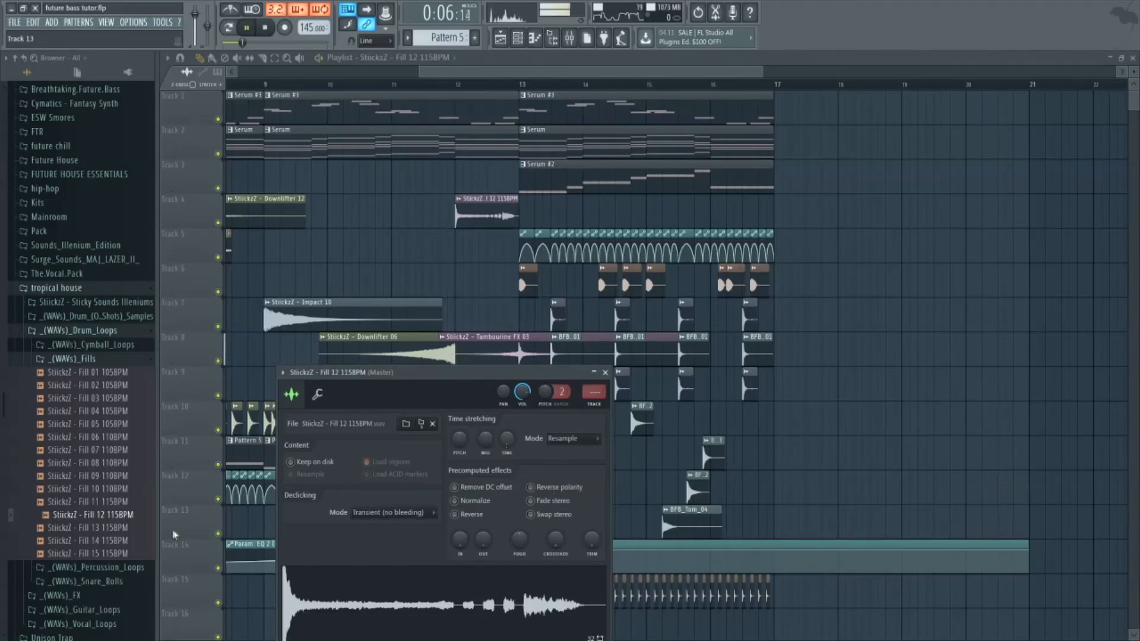
Place StiickzZ - Fill 14 115BPM at bar 12 on Track 5, fit it to one bar and check the arrangement by playback.
drag(457, 259, 458, 257)
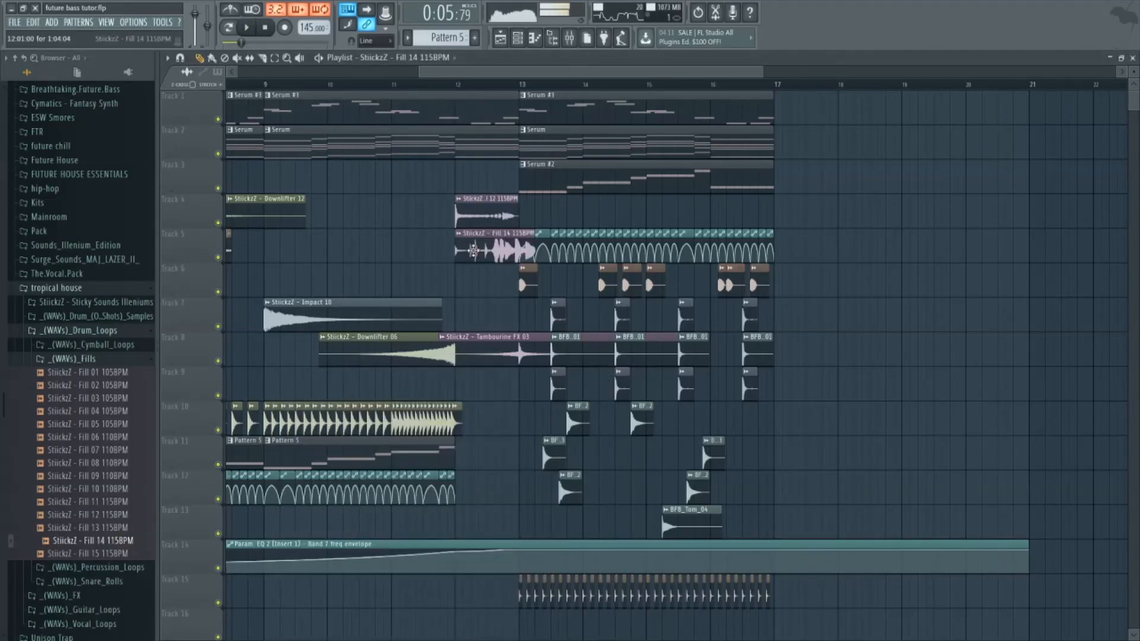
double_click(478, 255)
drag(454, 133, 567, 460)
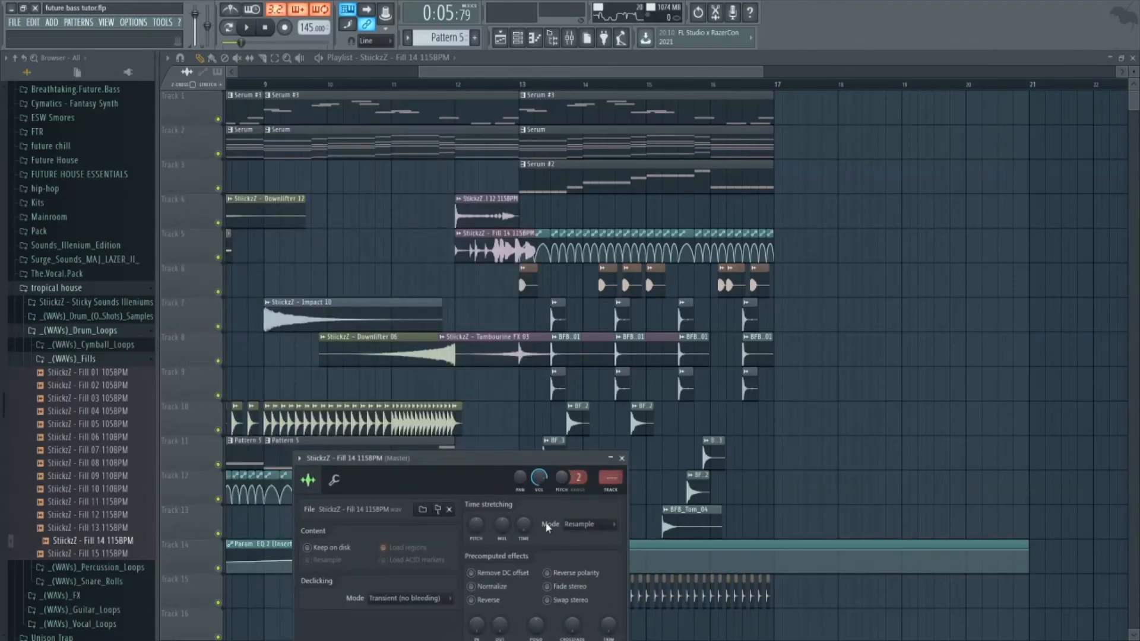
click(450, 84)
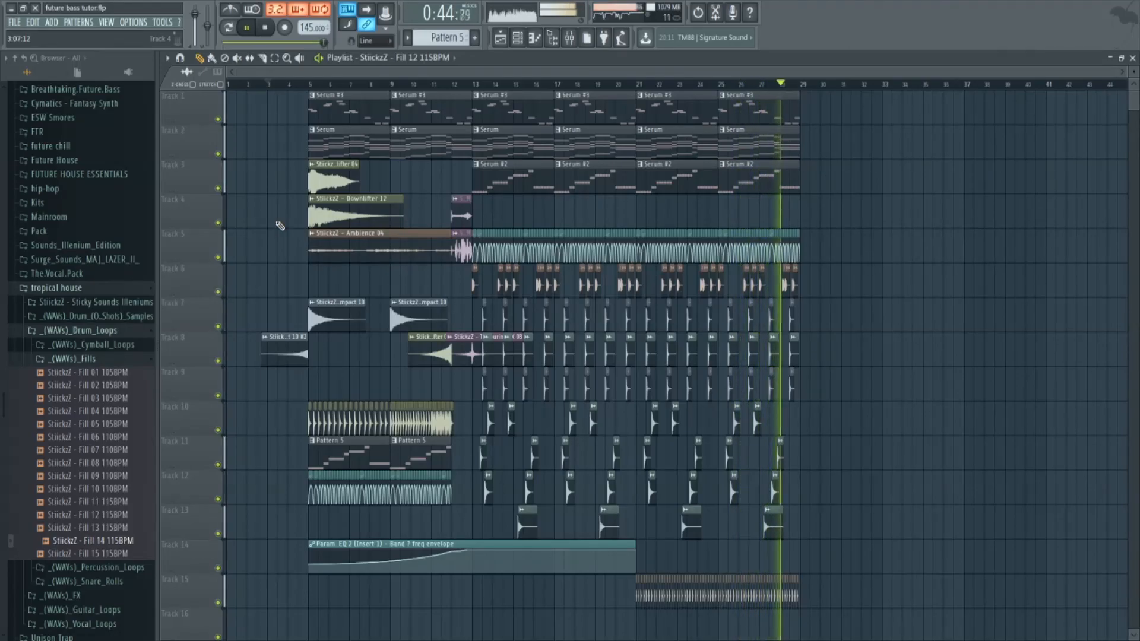
key(space)
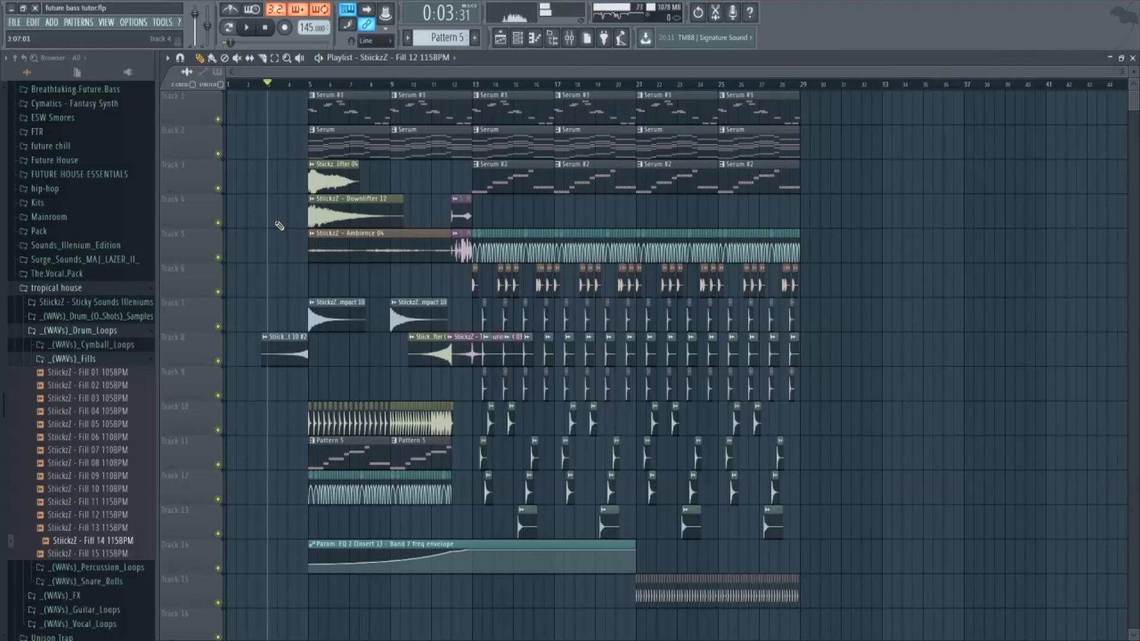